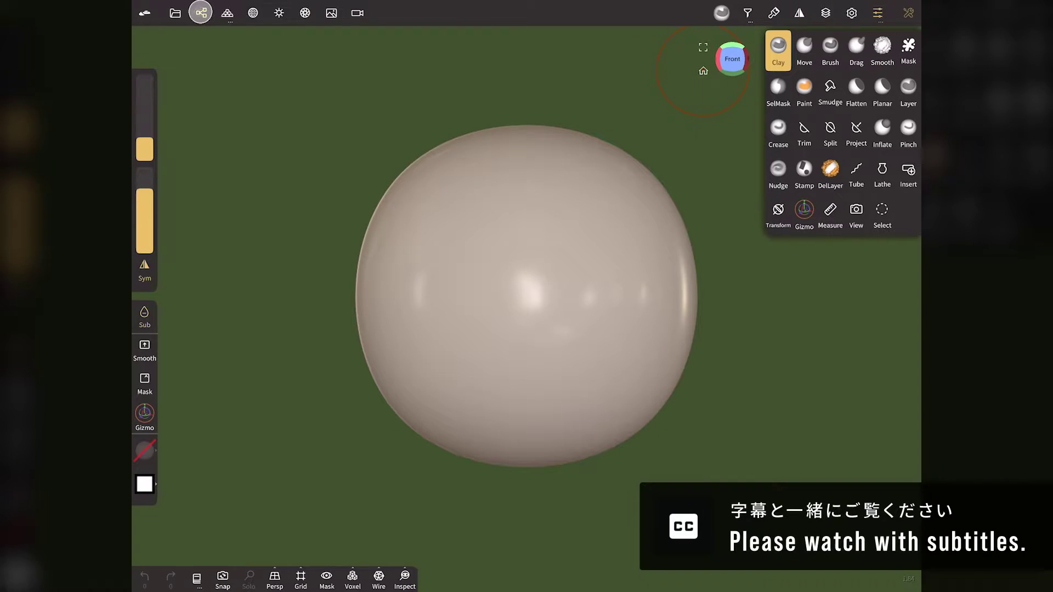
- Open the Scene panel listing the default Sphere object
click(201, 13)
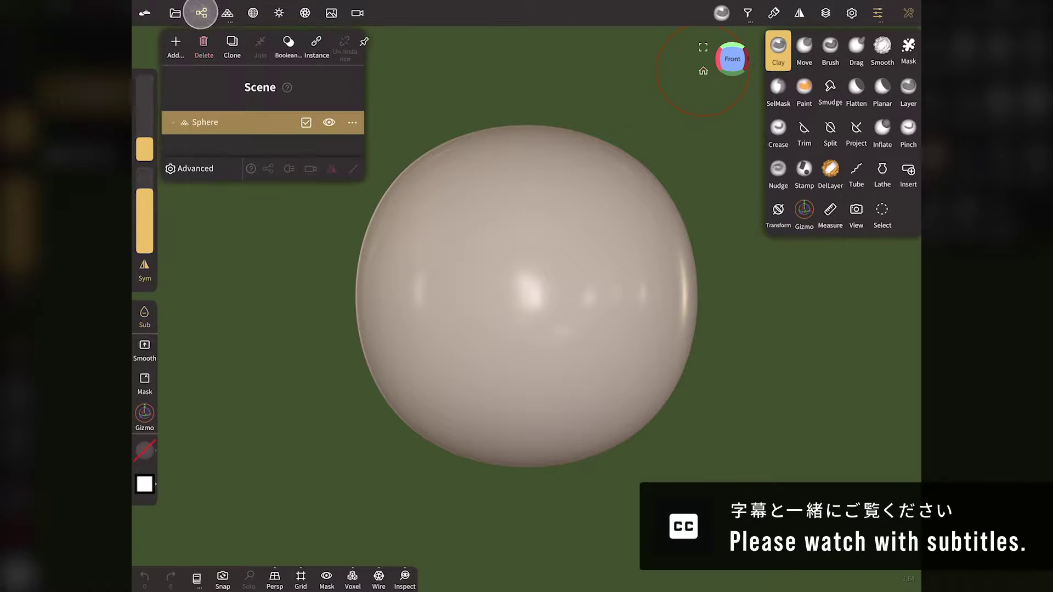
- Delete the default sphere and set up the Tube tool with a B-spline curve and grid shown
click(204, 53)
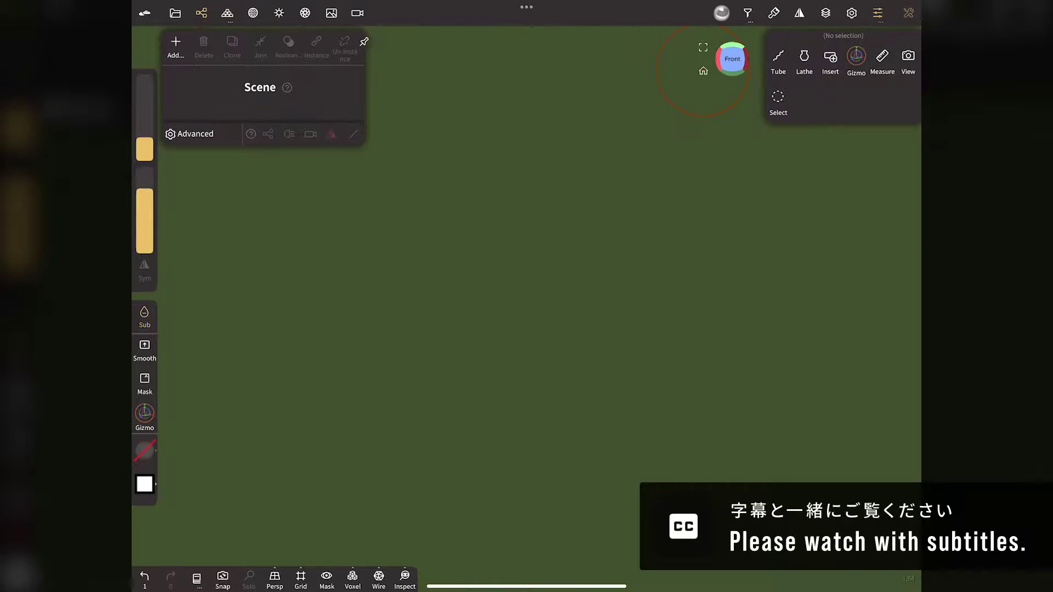
click(201, 13)
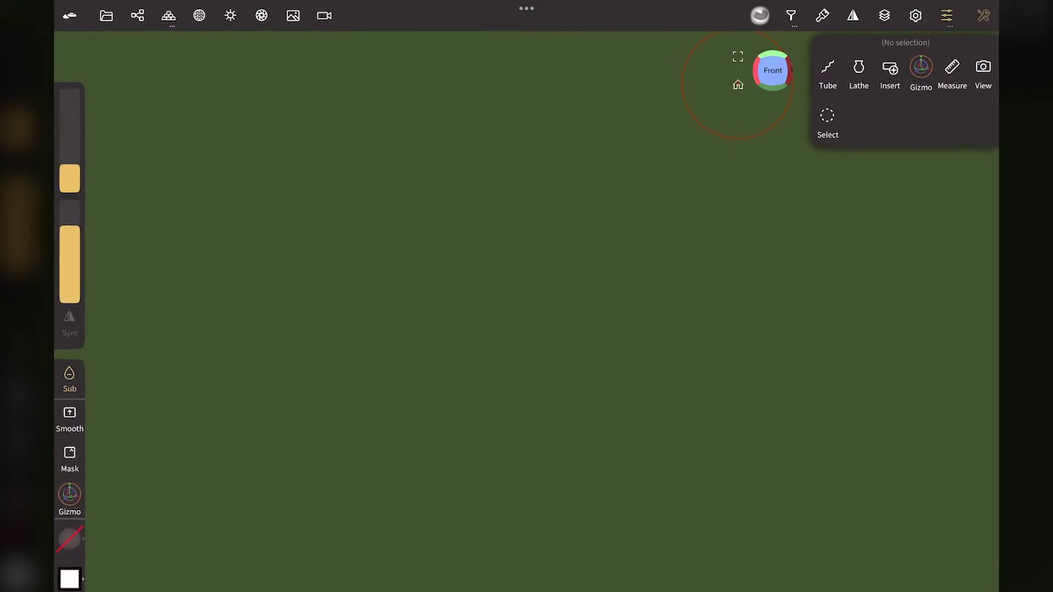
click(790, 61)
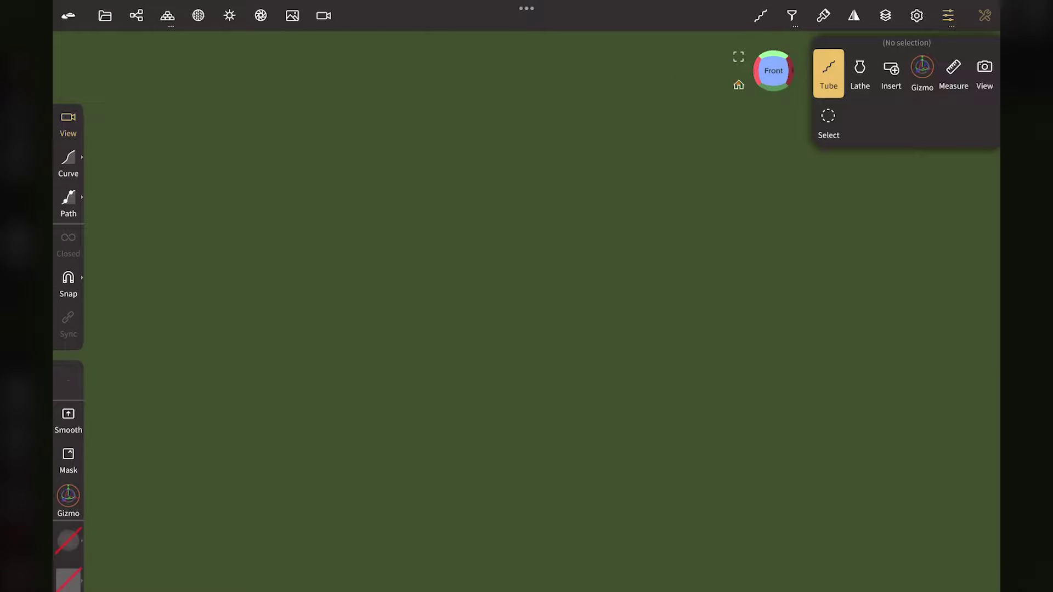
click(68, 162)
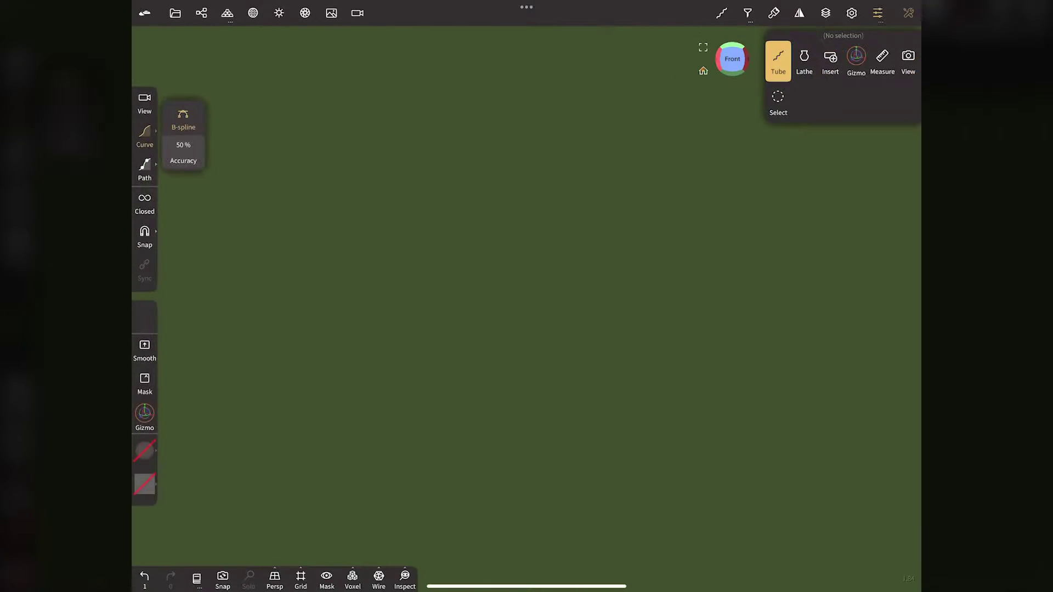
click(301, 576)
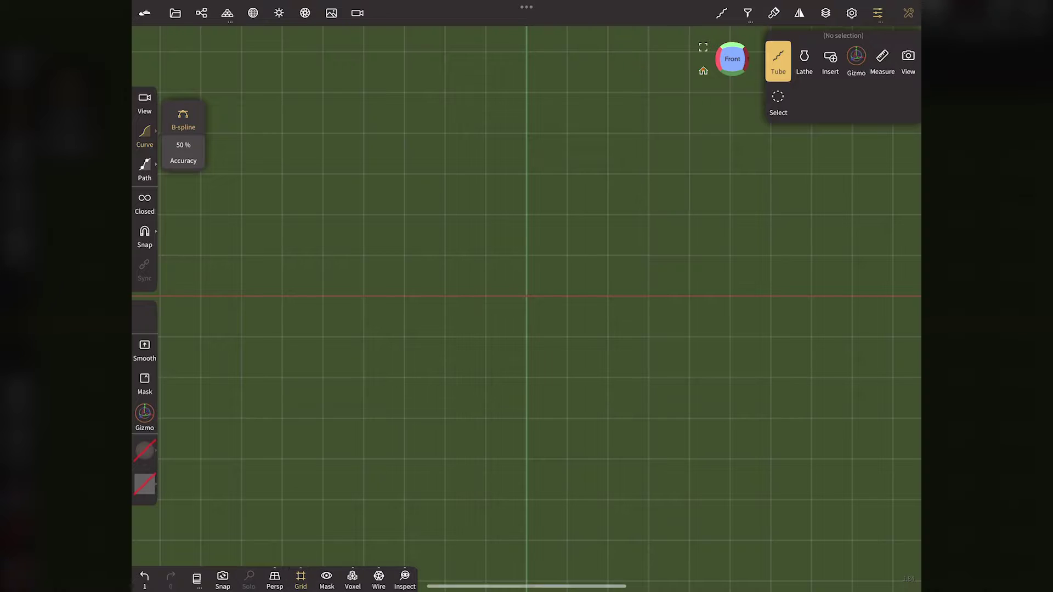
- Draw a straight vertical tube down the centre line and nudge its top and bottom ends
drag(528, 111, 531, 235)
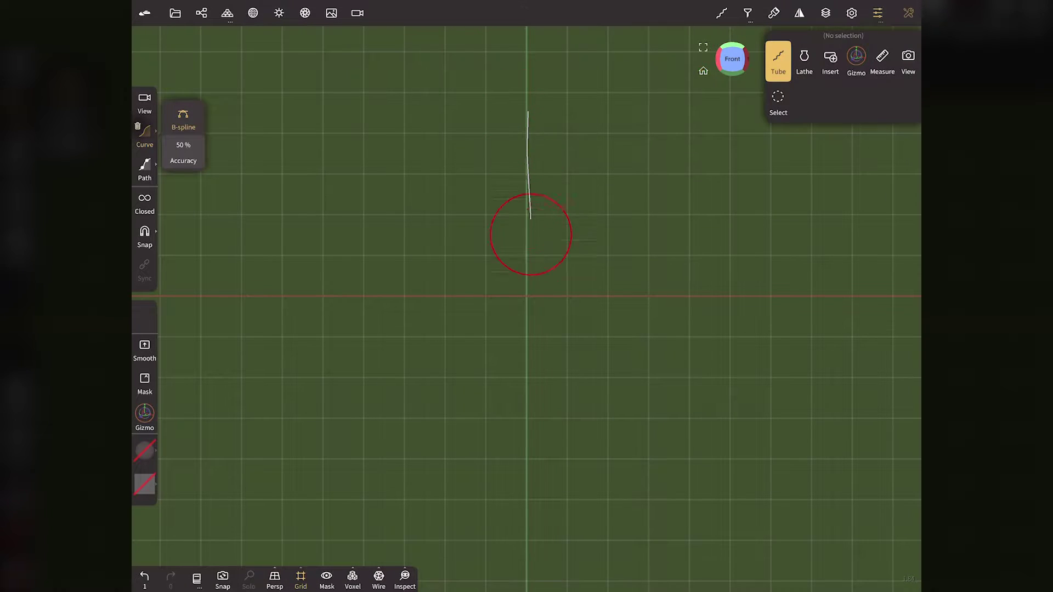
drag(530, 462, 529, 502)
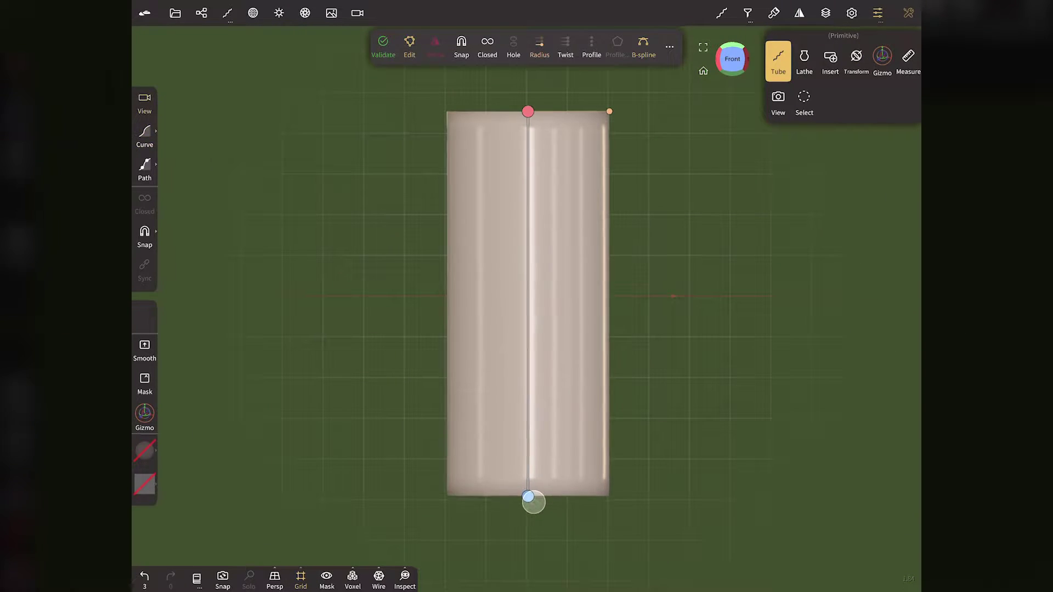
drag(533, 117, 533, 114)
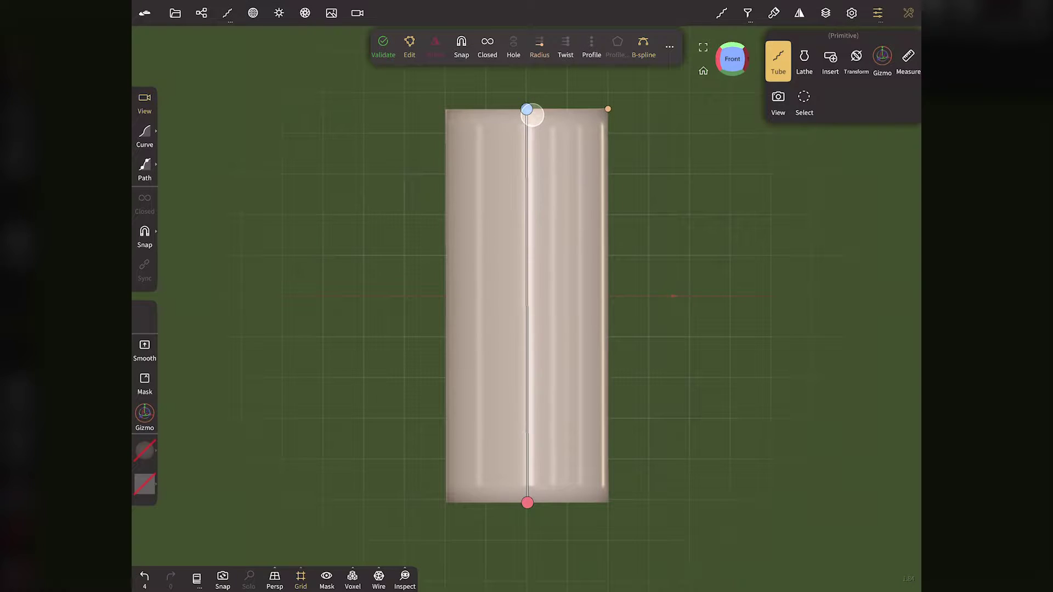
drag(527, 503, 527, 505)
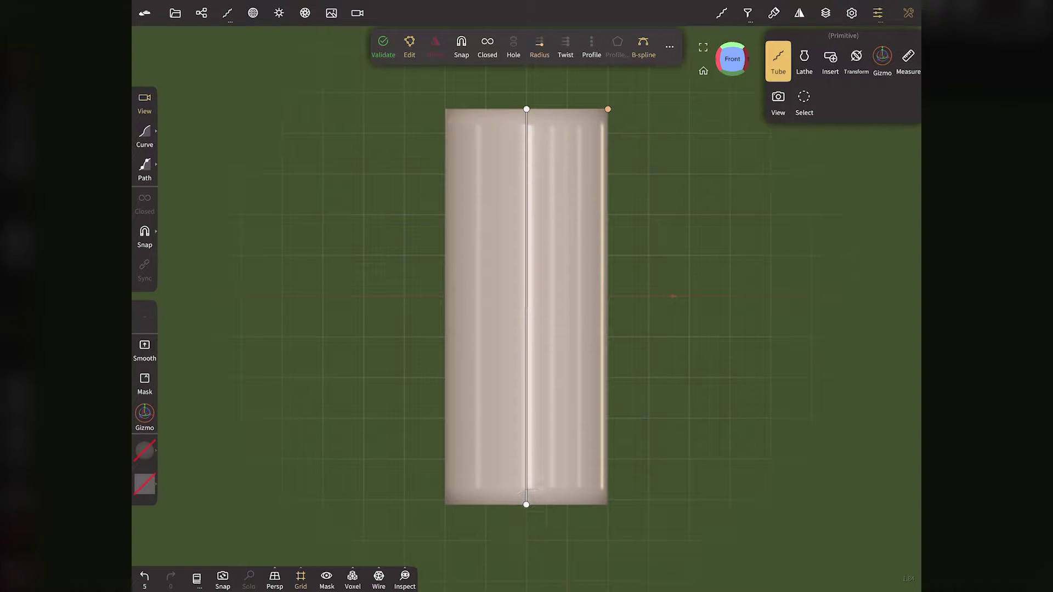
drag(733, 58, 733, 117)
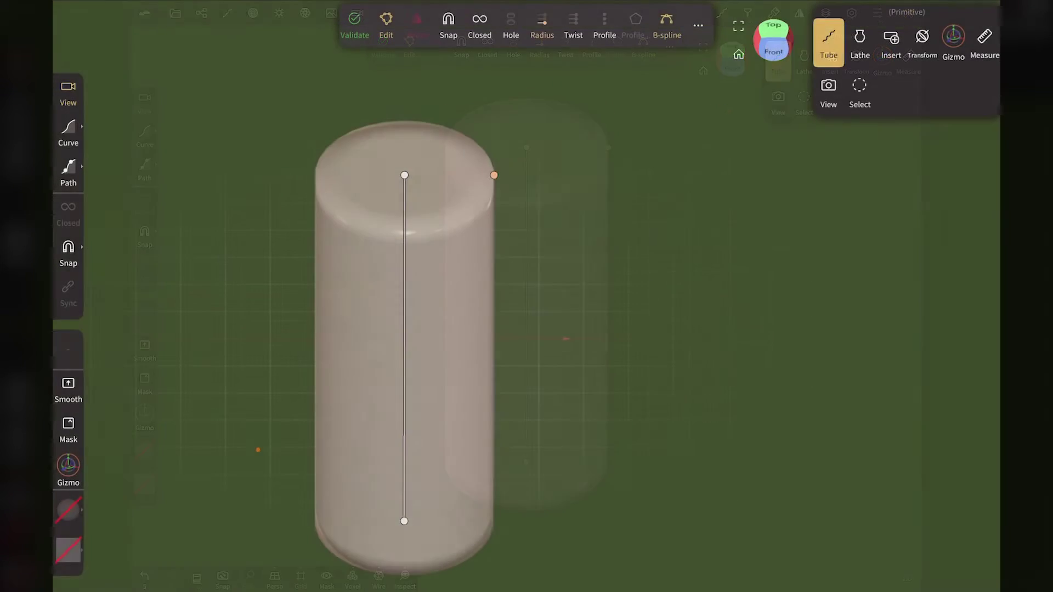
- Enable a custom tube profile and reshape its corners and a new point into a chevron cross-section
click(612, 27)
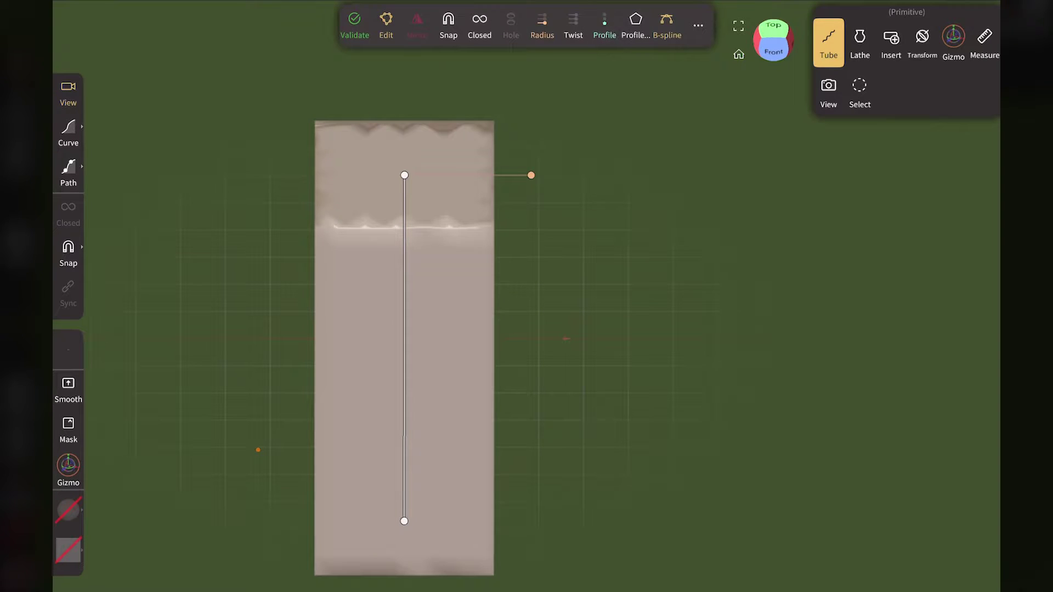
click(635, 26)
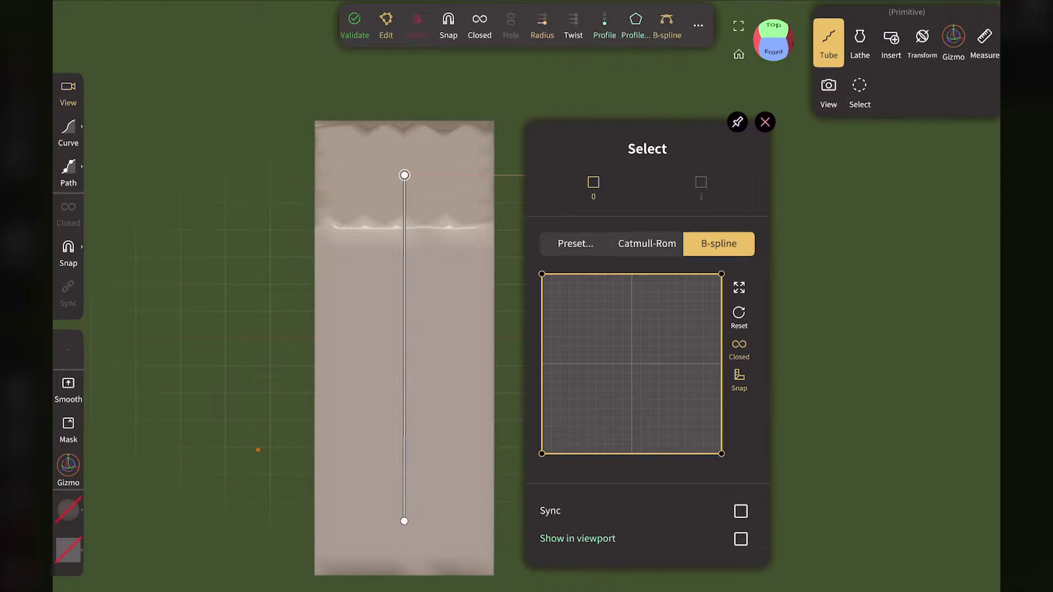
drag(541, 274, 632, 275)
drag(722, 274, 632, 275)
click(586, 363)
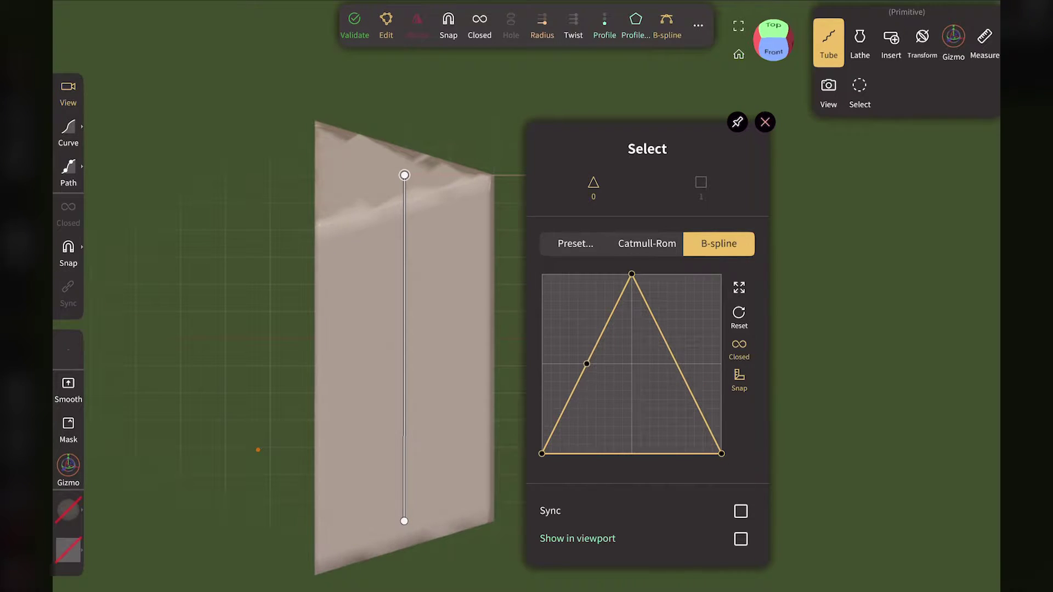
drag(542, 454, 632, 453)
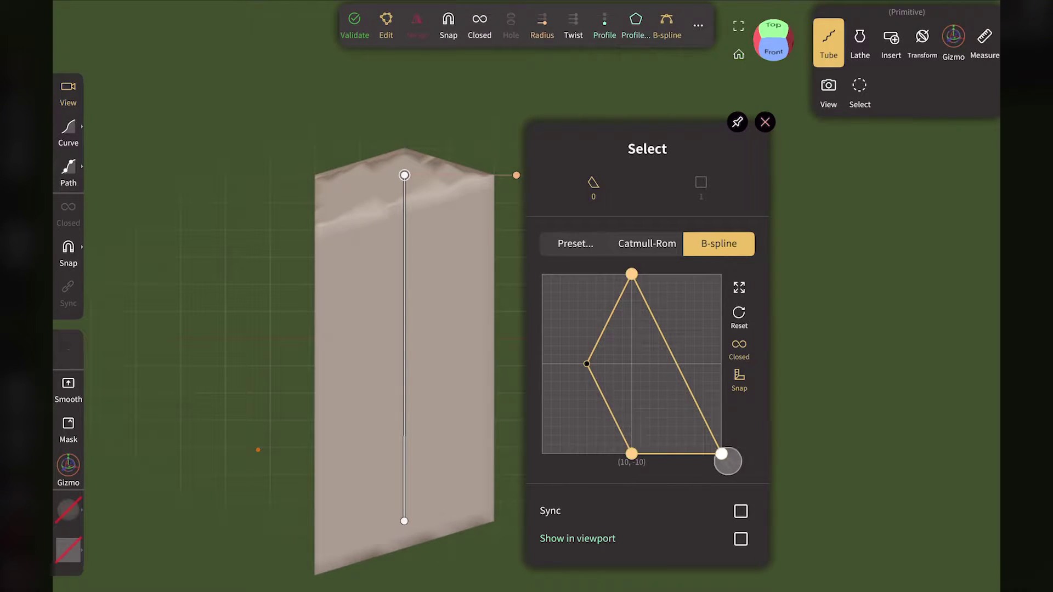
drag(721, 453, 632, 453)
drag(632, 364, 595, 364)
click(765, 122)
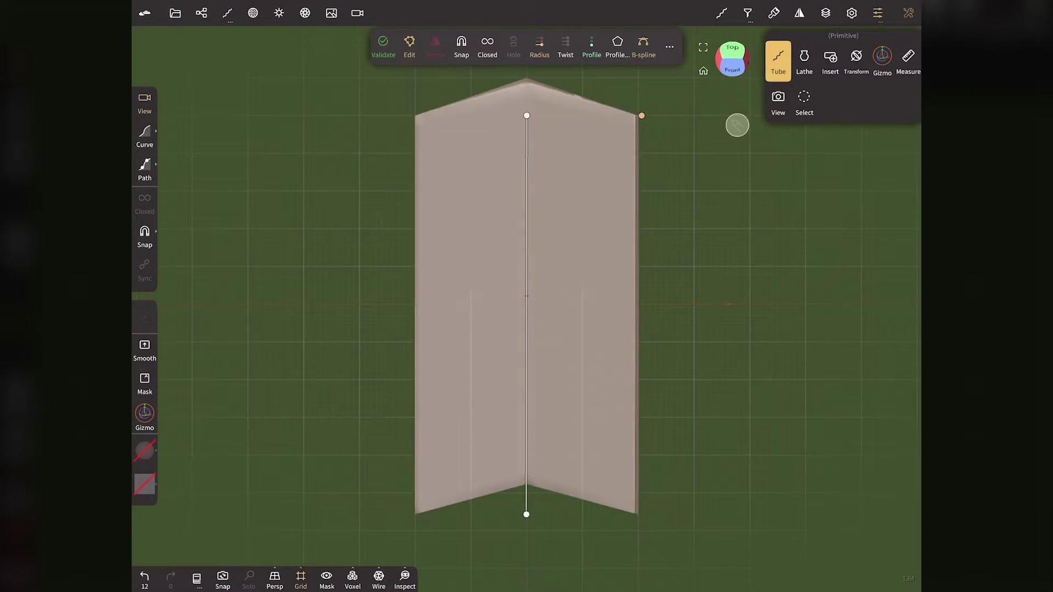
drag(737, 125, 734, 158)
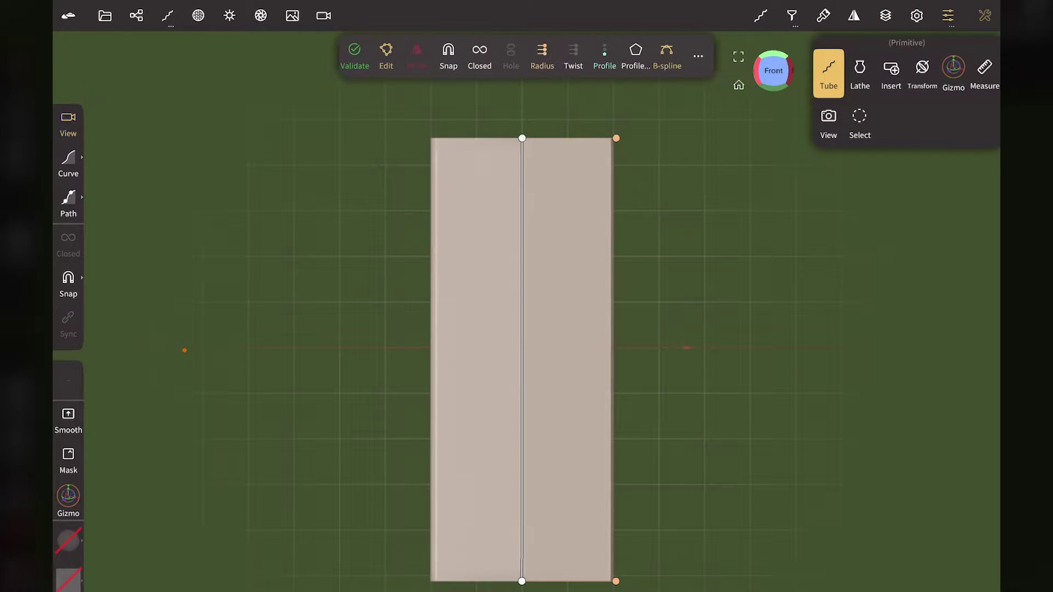
- Lengthen the tube downward and add three spine points along it
click(522, 139)
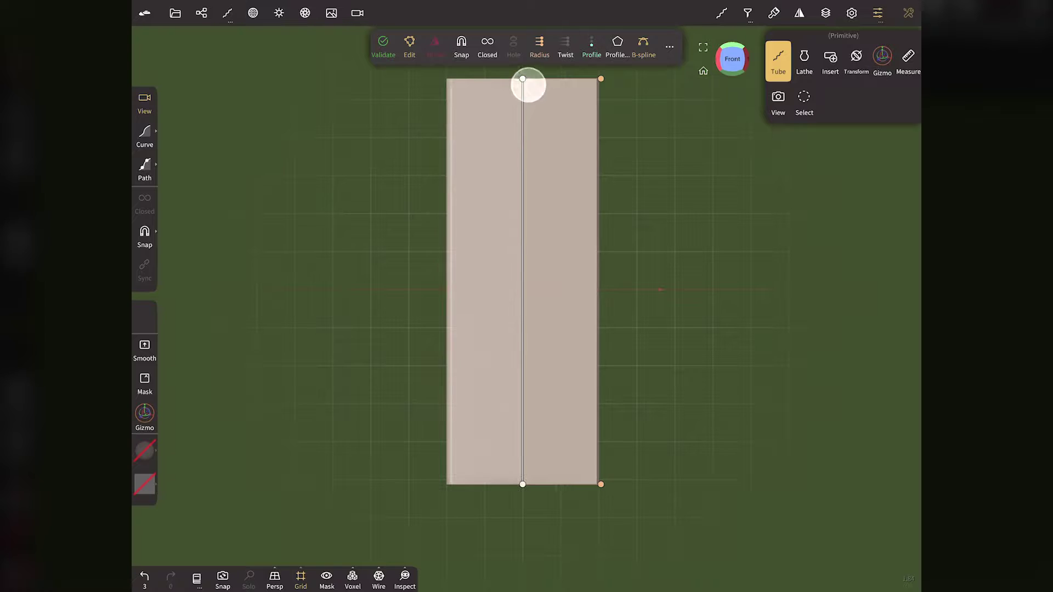
drag(522, 485, 523, 516)
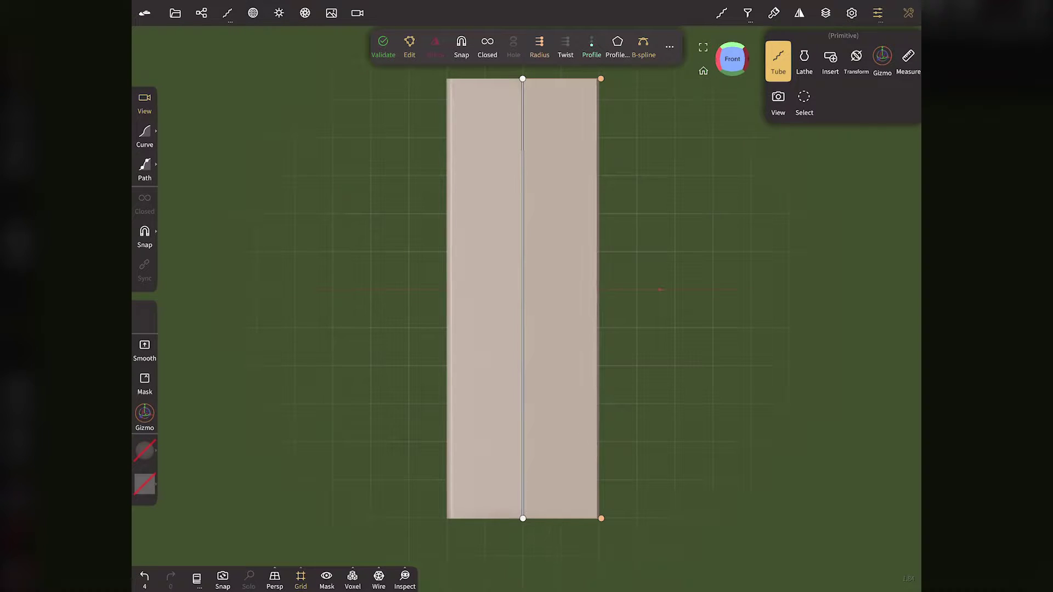
click(523, 121)
click(524, 263)
click(528, 433)
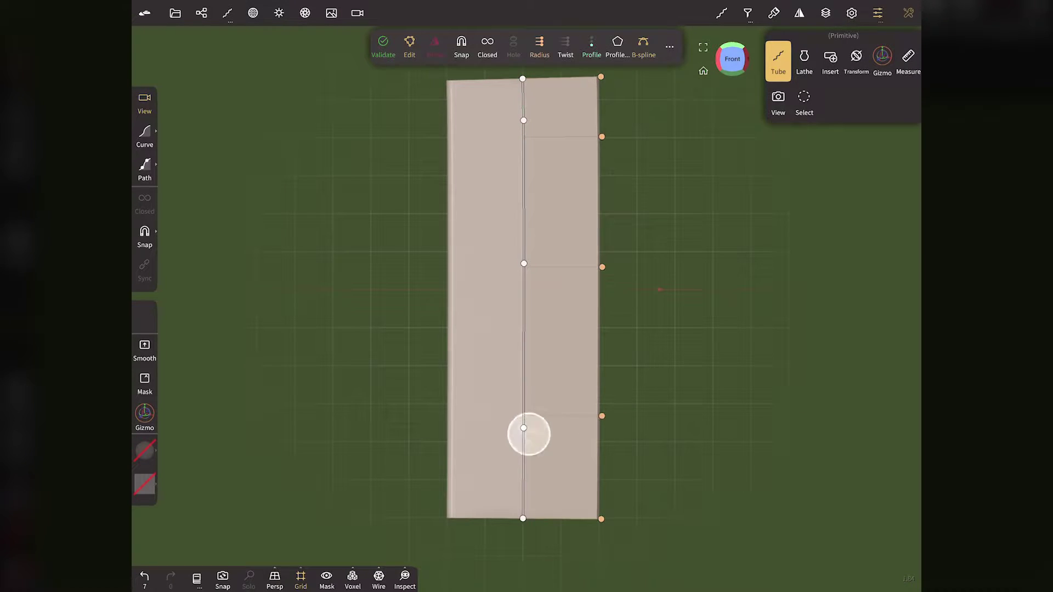
- Drag the radius handles to round the top, taper the bottom and widen the middle into a leaf outline
drag(602, 77, 504, 89)
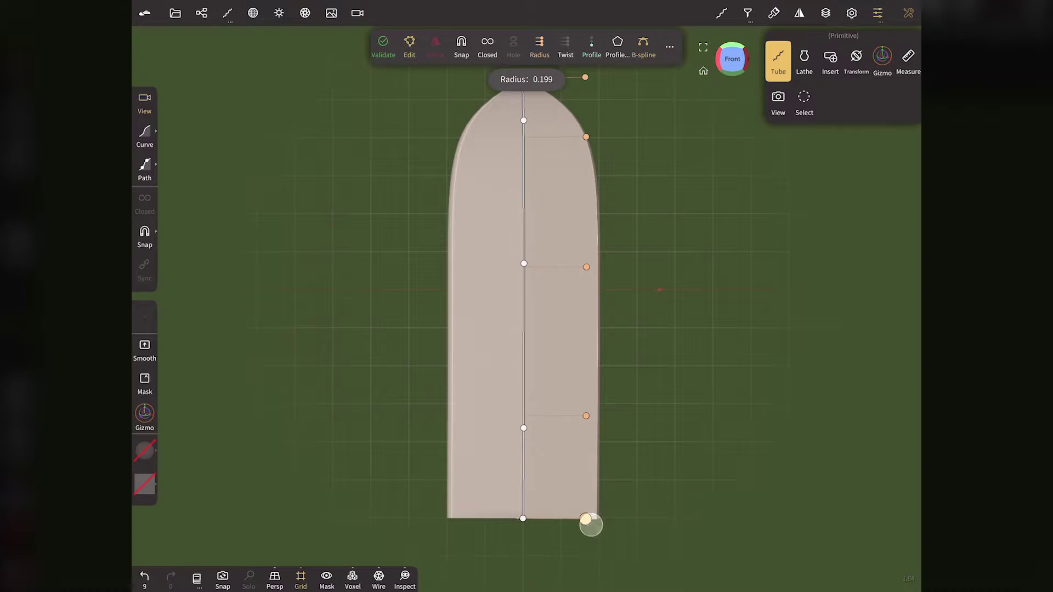
drag(591, 525, 473, 534)
drag(570, 416, 628, 422)
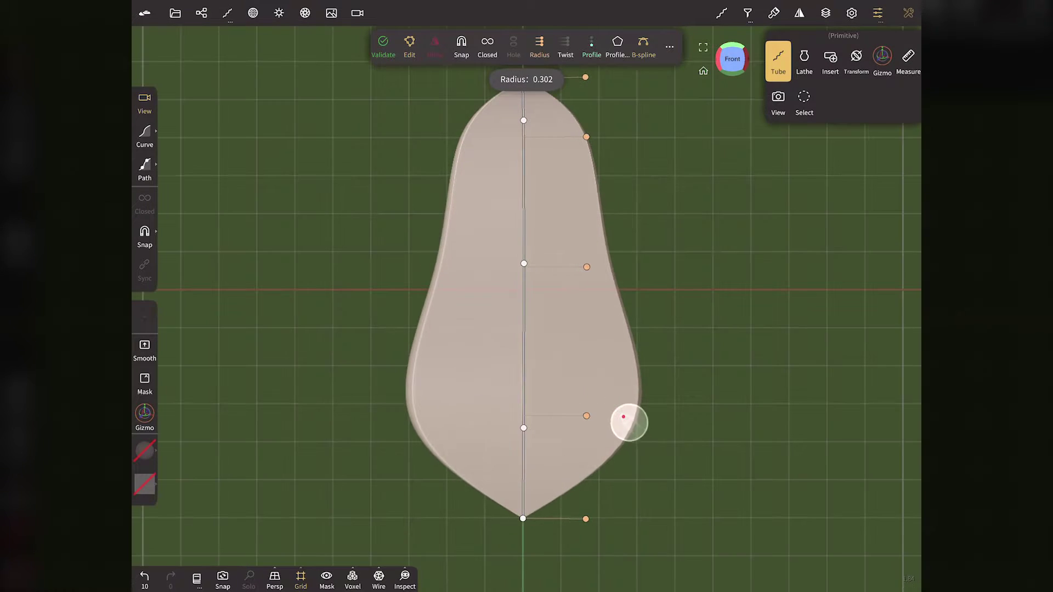
drag(570, 267, 637, 269)
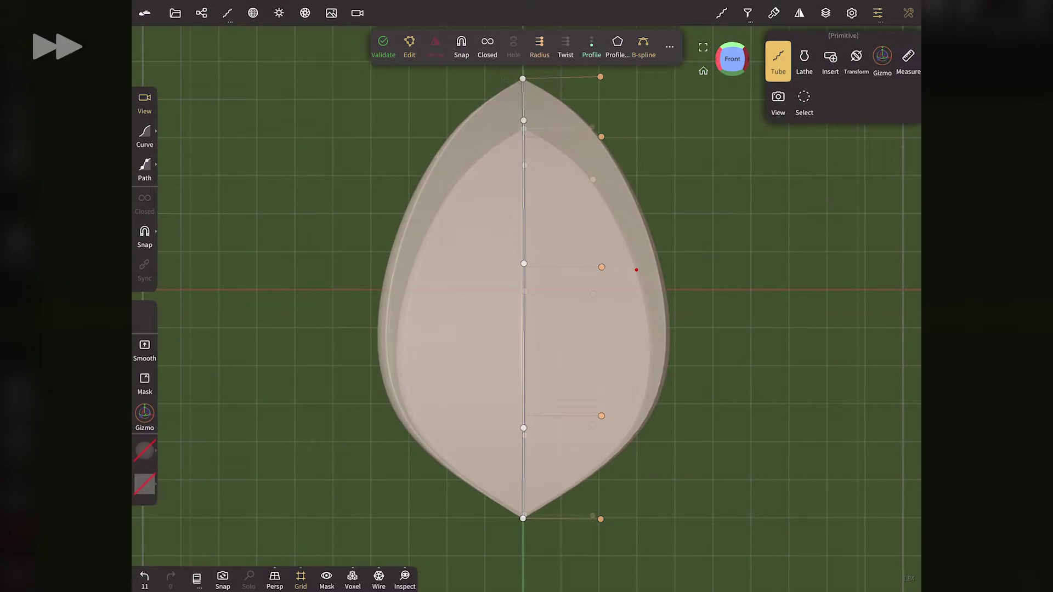
drag(524, 427, 529, 475)
drag(528, 296, 524, 336)
- Narrow the upper leaf and bend its spine into a crescent in side view
drag(593, 187, 583, 189)
click(748, 59)
drag(502, 128, 618, 126)
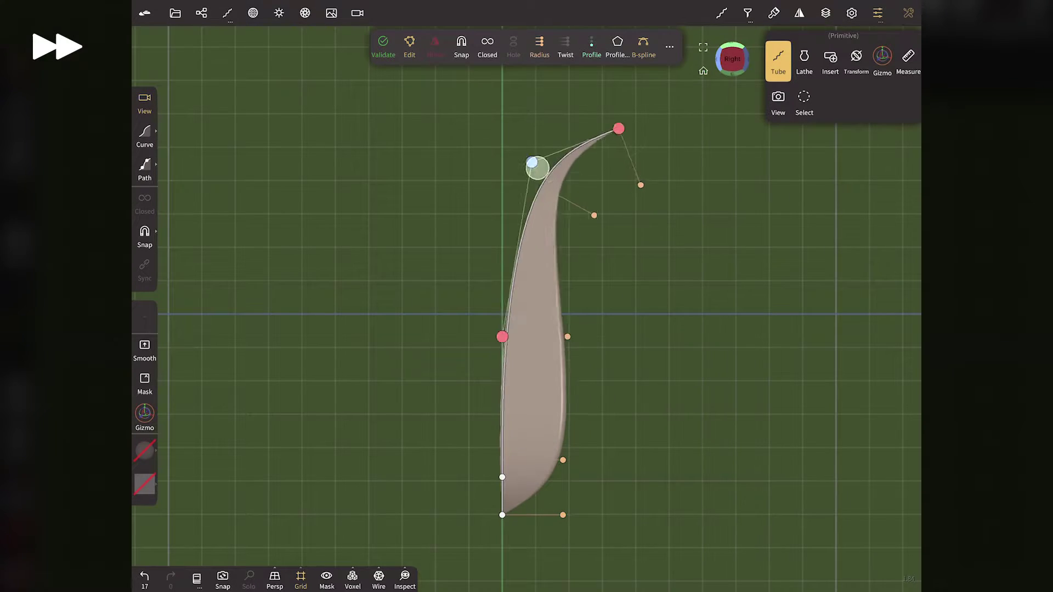
drag(502, 165, 552, 164)
drag(502, 336, 450, 343)
drag(502, 477, 522, 477)
drag(502, 515, 608, 512)
drag(522, 477, 517, 480)
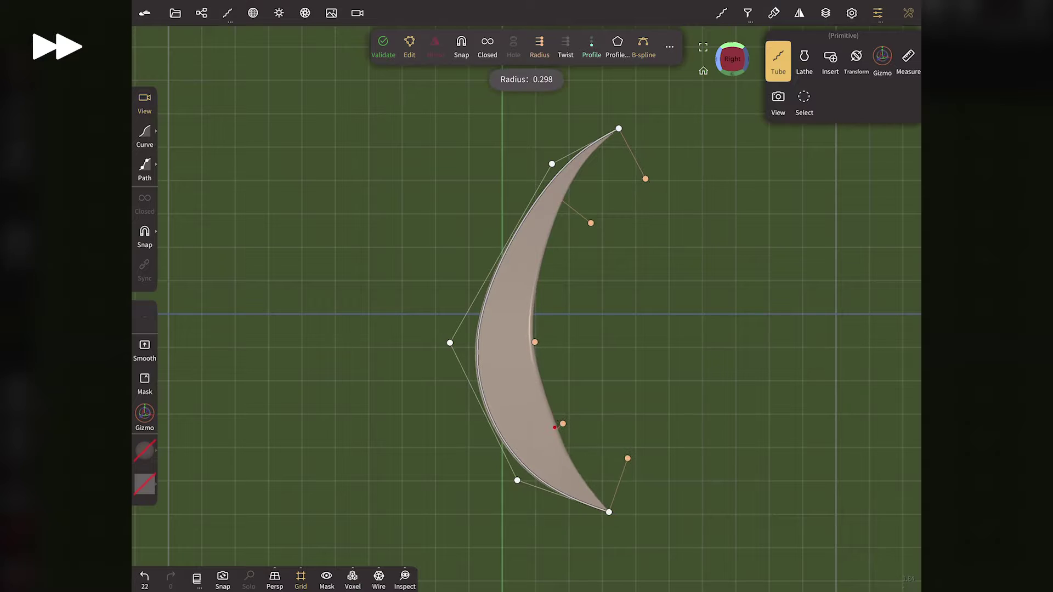
drag(609, 512, 623, 513)
drag(551, 163, 560, 164)
drag(619, 128, 640, 128)
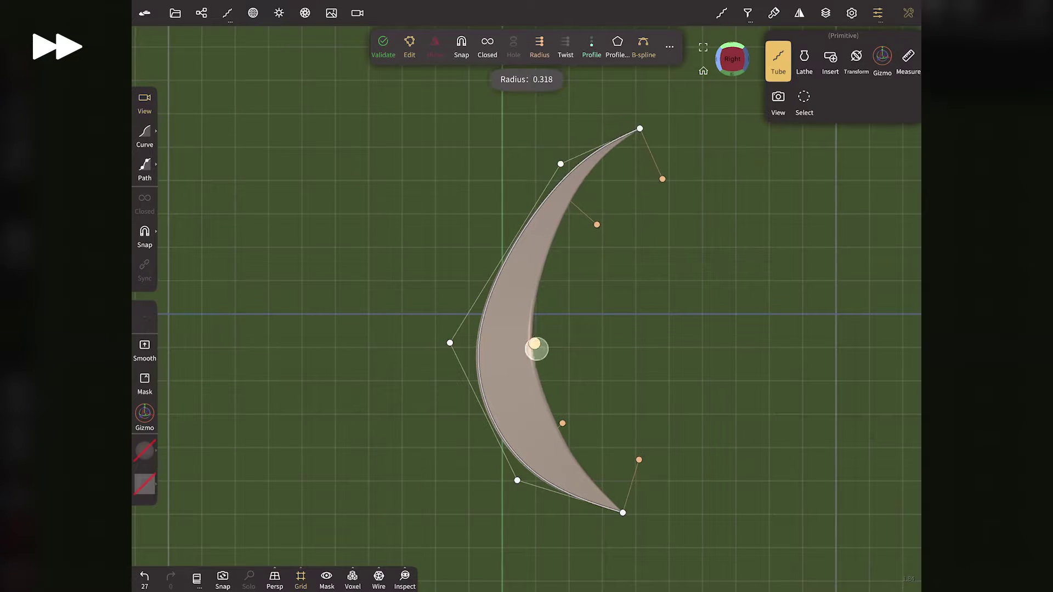
drag(536, 343, 531, 343)
drag(564, 422, 560, 423)
drag(623, 513, 628, 510)
- Adjust the leaf widths into a teardrop outline in front view
click(733, 59)
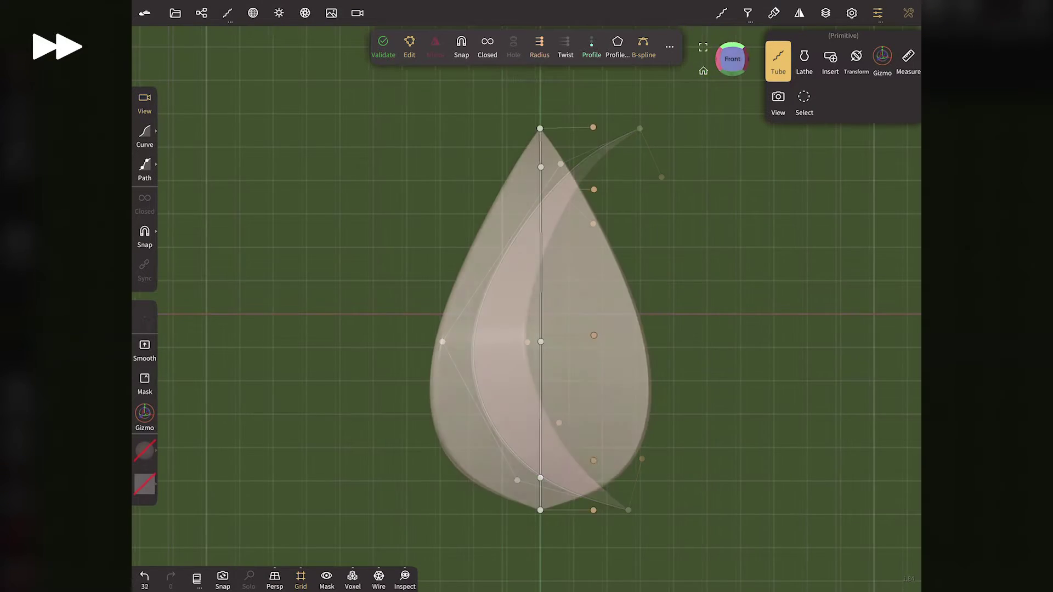
drag(619, 461, 608, 463)
drag(619, 344, 604, 335)
drag(603, 460, 598, 461)
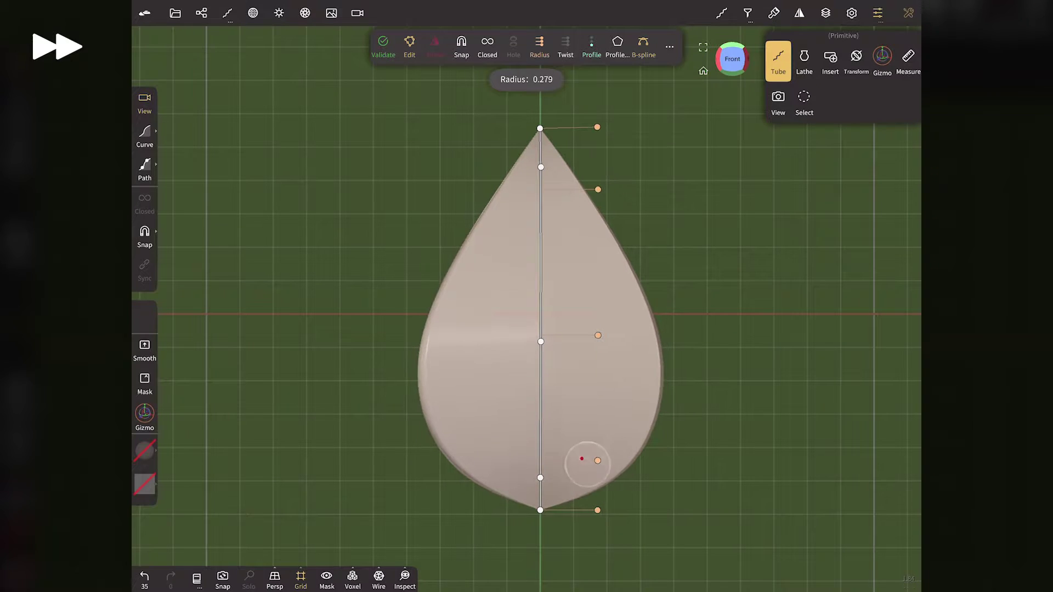
click(608, 341)
drag(599, 189, 611, 192)
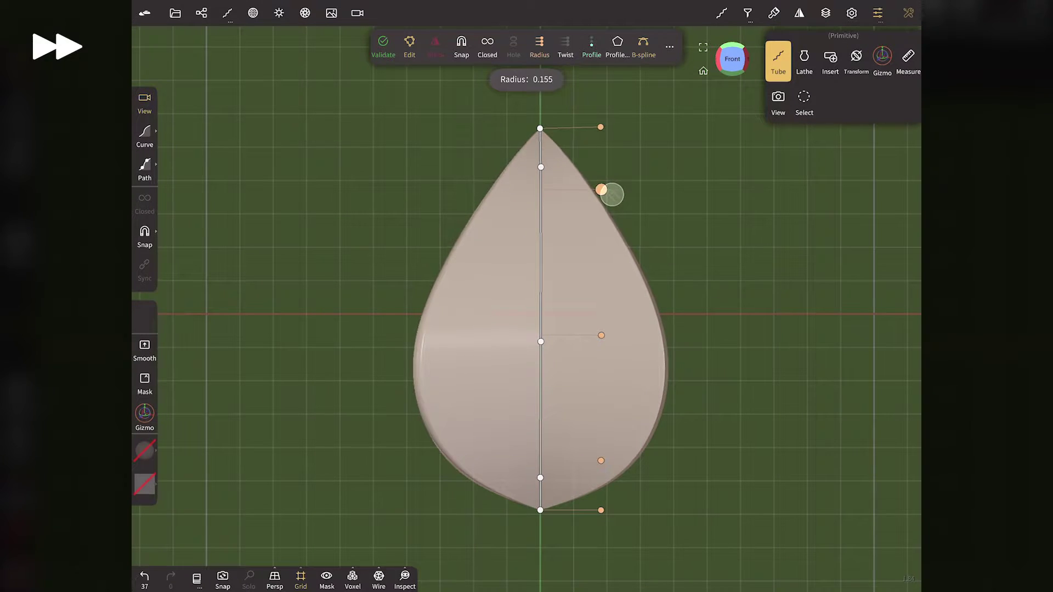
- Refine the crescent's upper and lower curves from the side
click(732, 59)
drag(543, 181, 546, 180)
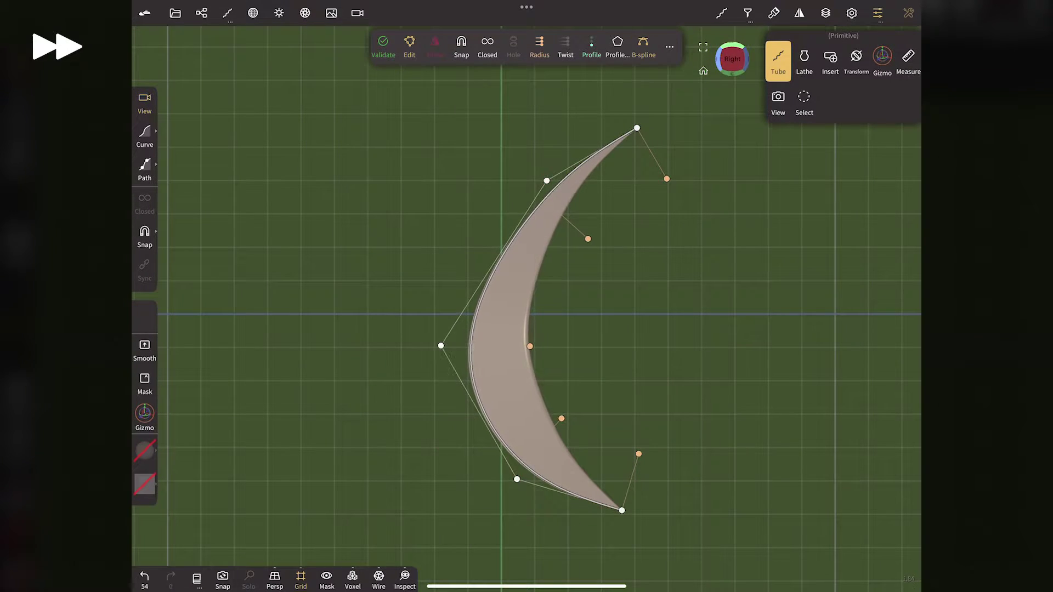
drag(516, 478, 520, 479)
drag(547, 180, 548, 179)
drag(520, 480, 517, 479)
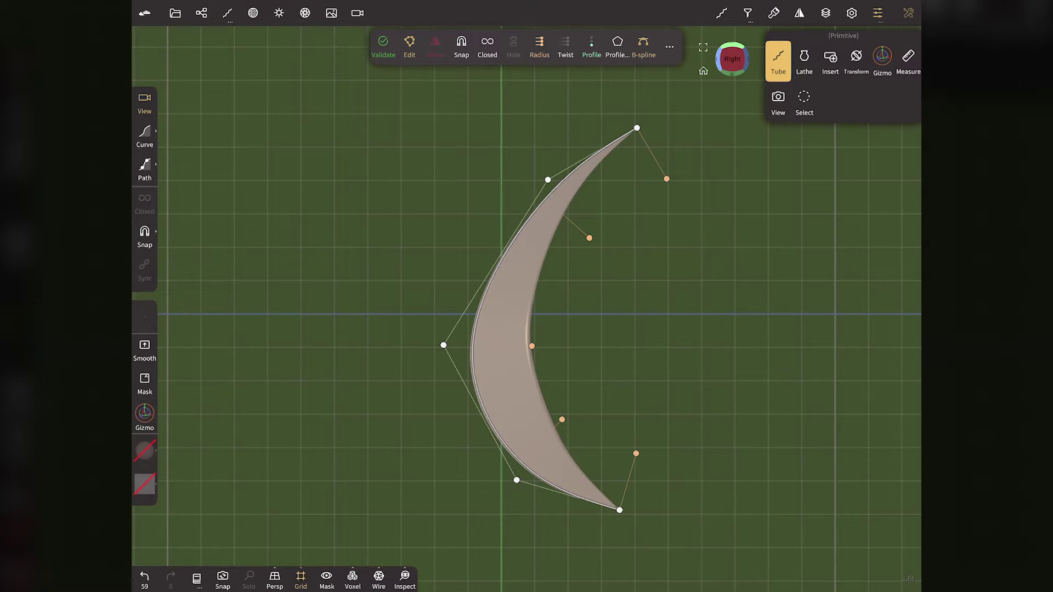
- Check the leaf's curvature, return to front view, and validate the tube
click(732, 58)
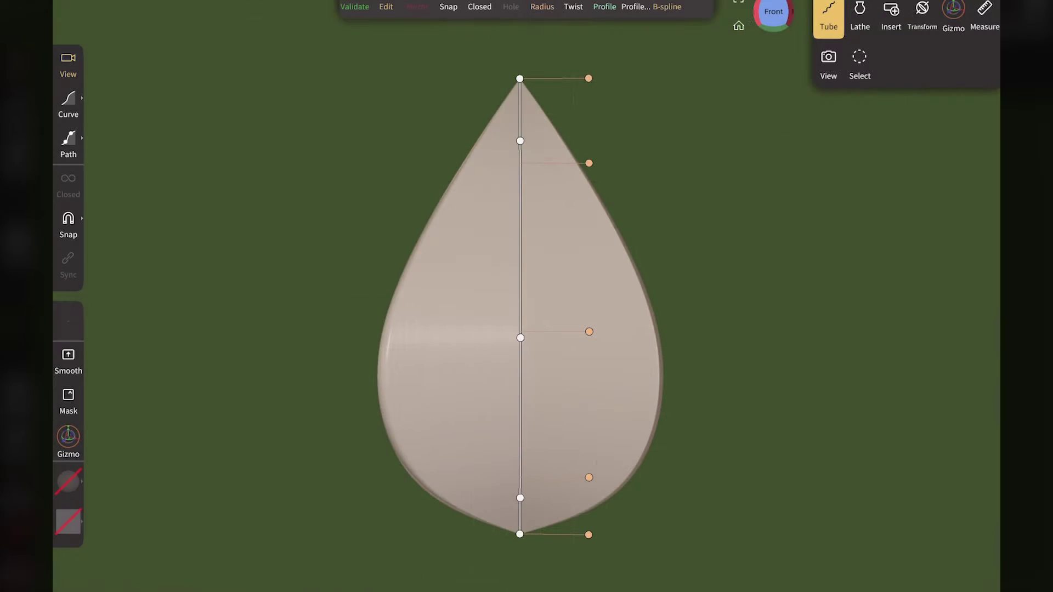
mouse_move(773, 16)
mouse_down()
mouse_move(682, 19)
mouse_move(855, 15)
mouse_up()
click(786, 11)
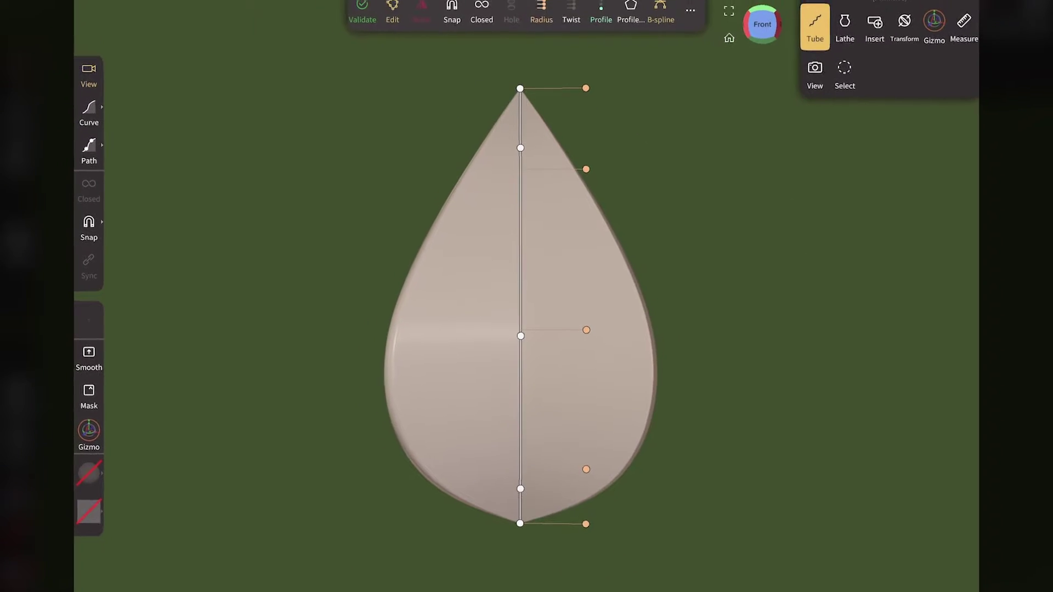
click(383, 47)
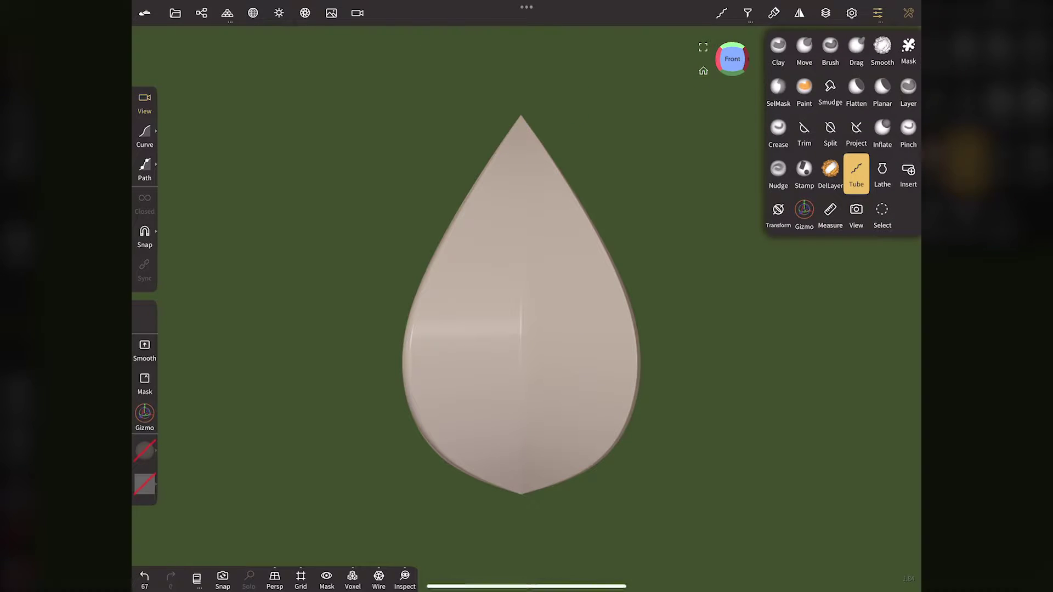
- Subdivide the leaf twice in Multires to about 494k, checking it in wireframe, then face it front-on
drag(680, 64, 812, 66)
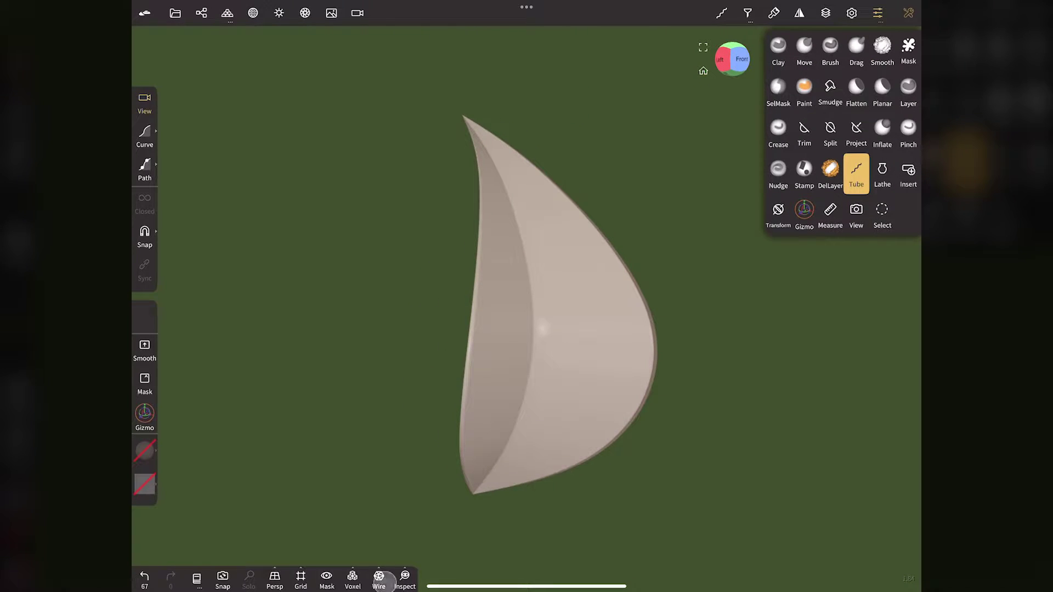
click(379, 577)
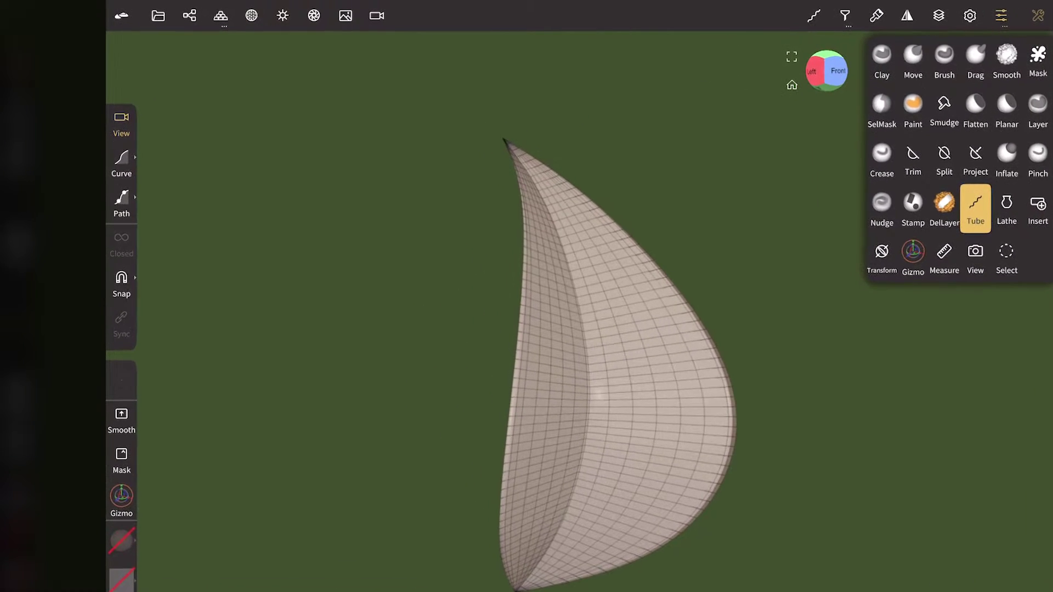
click(220, 15)
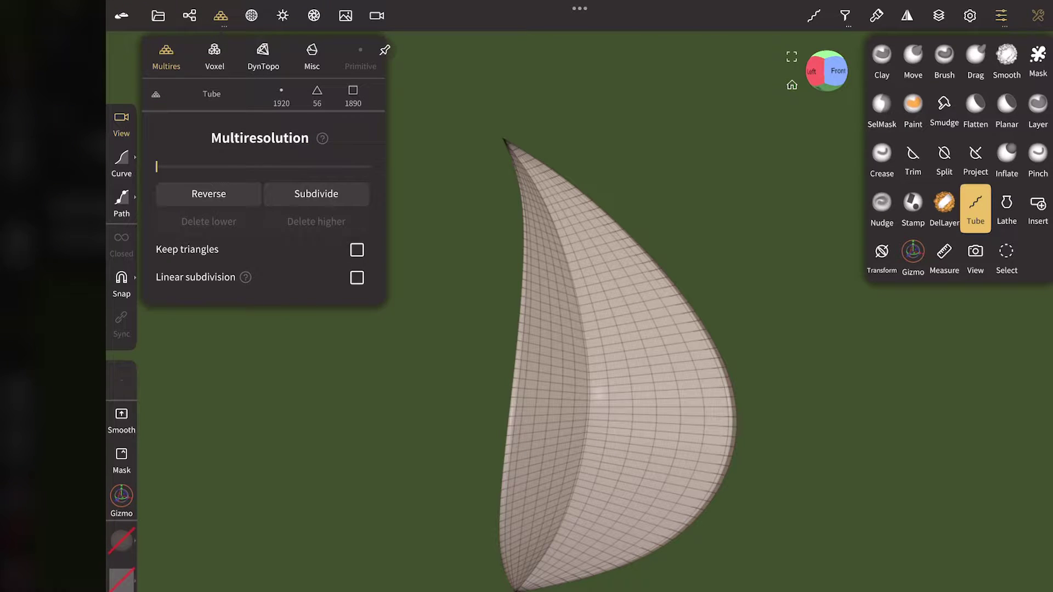
click(307, 193)
click(307, 193)
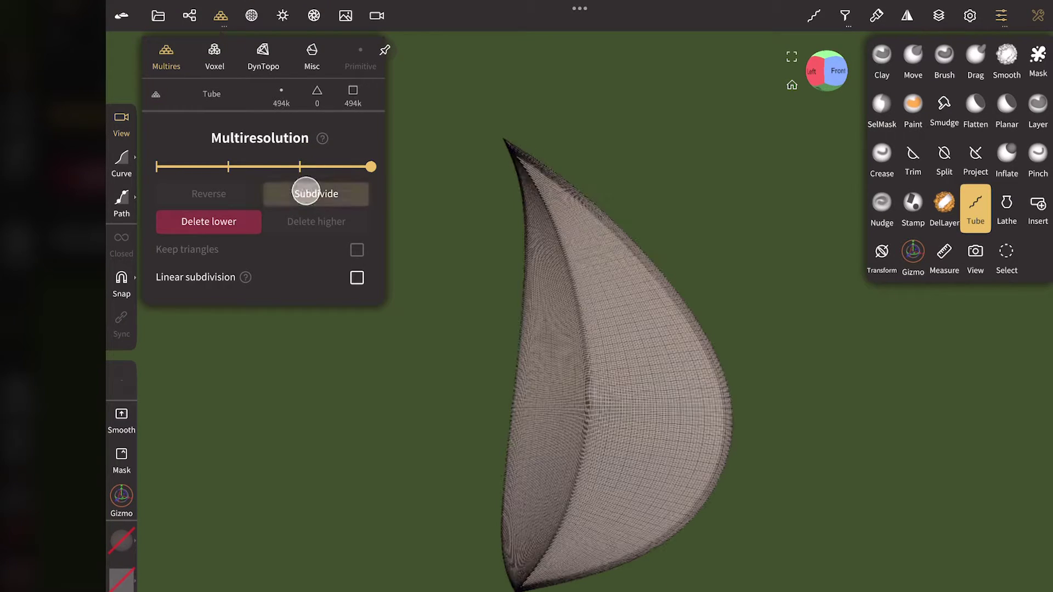
click(220, 15)
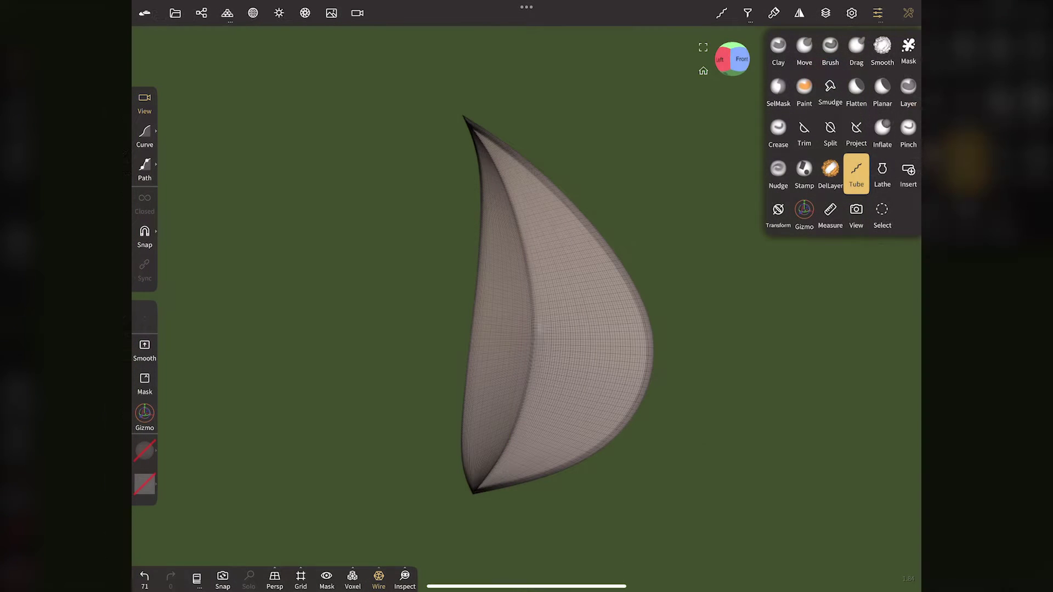
click(378, 576)
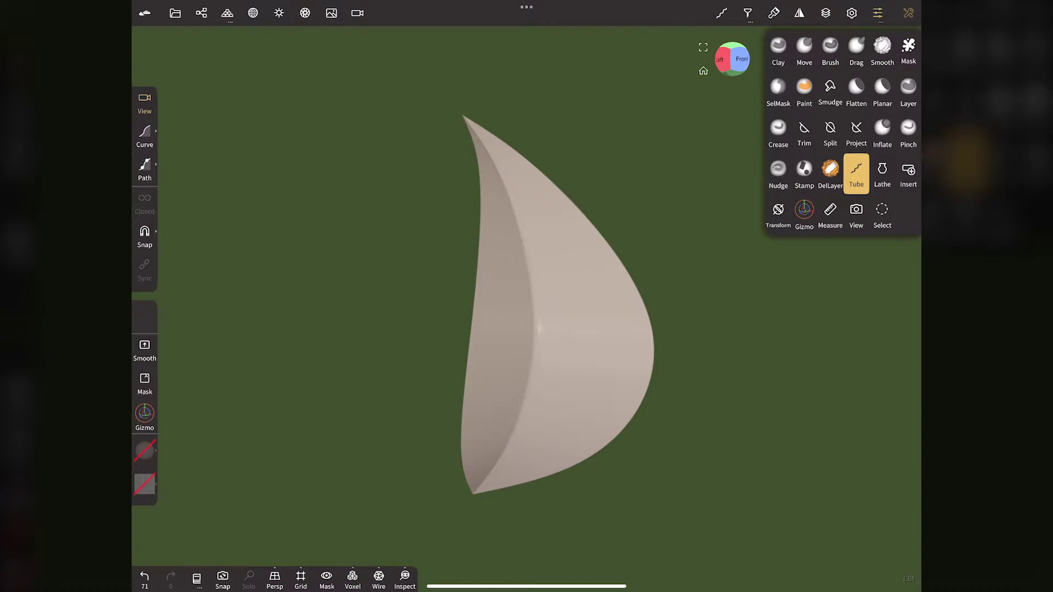
drag(318, 240, 264, 240)
- Show the grid, draw a trial tube down the leaf's centre, then undo it
click(300, 576)
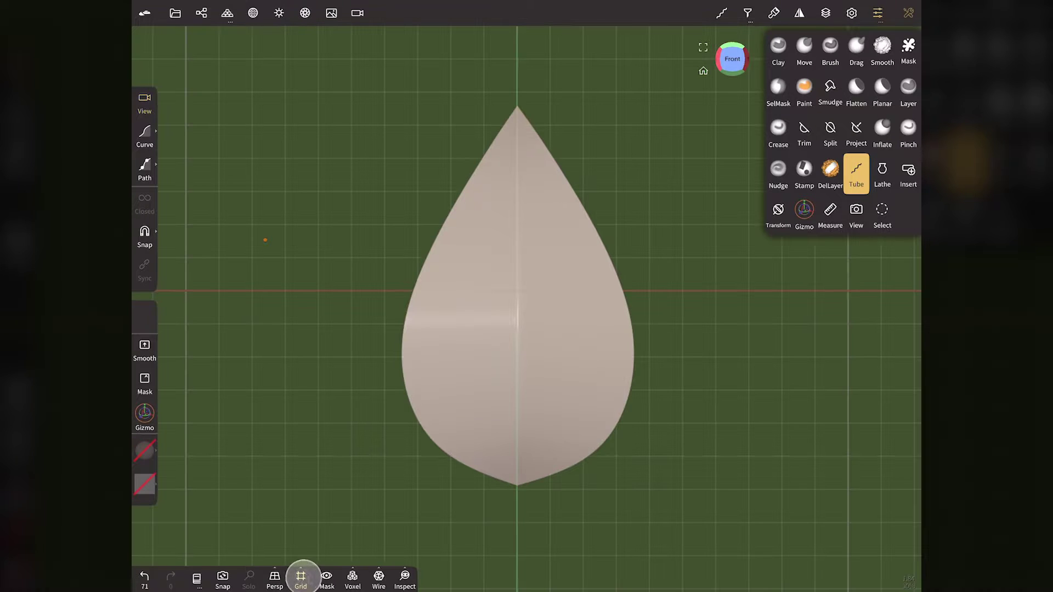
click(144, 135)
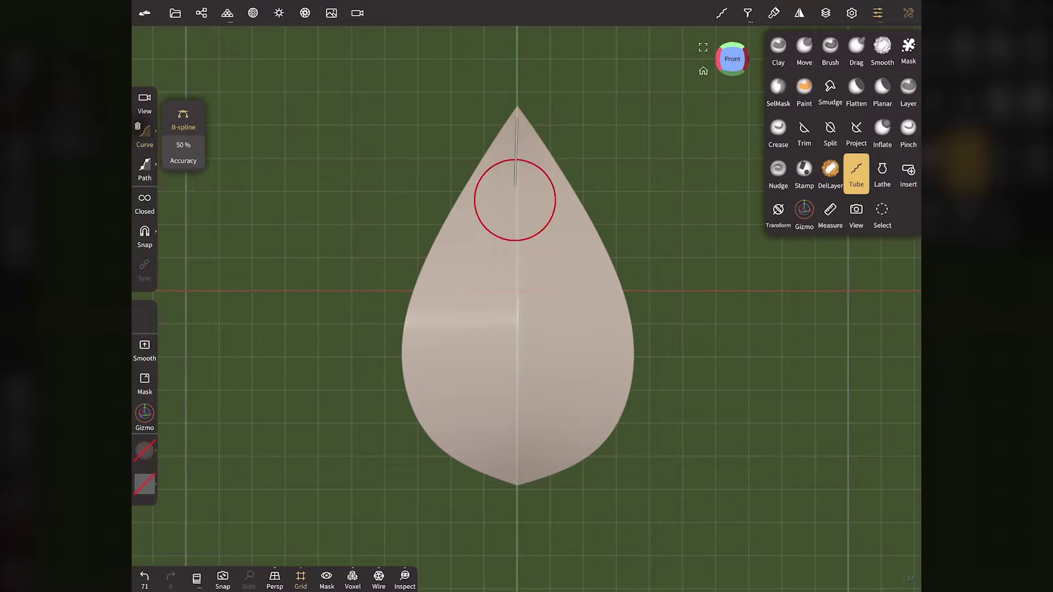
drag(517, 114, 518, 501)
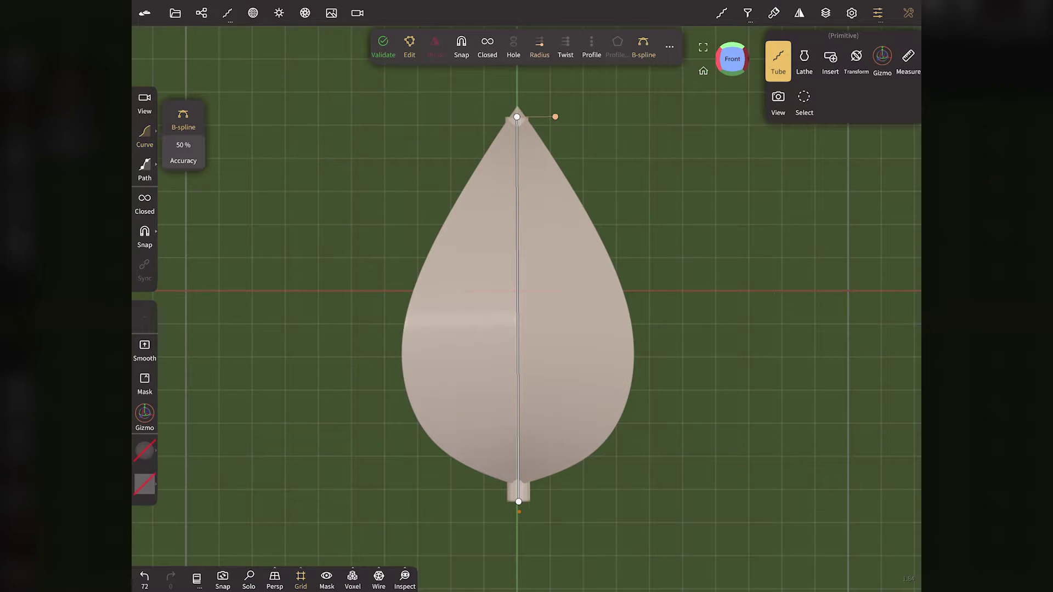
drag(384, 329, 658, 329)
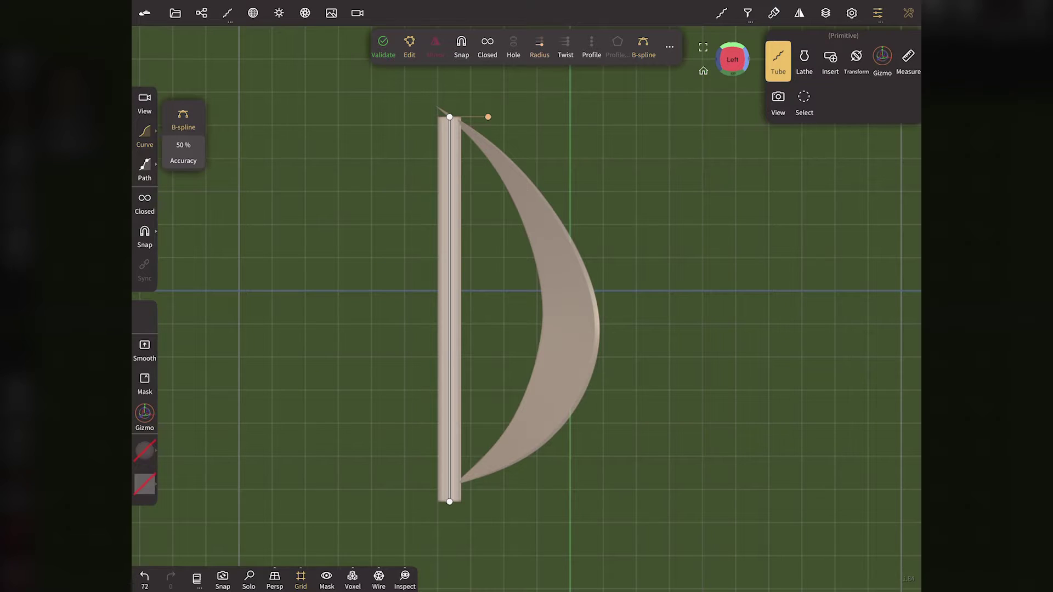
key(ctrl+z)
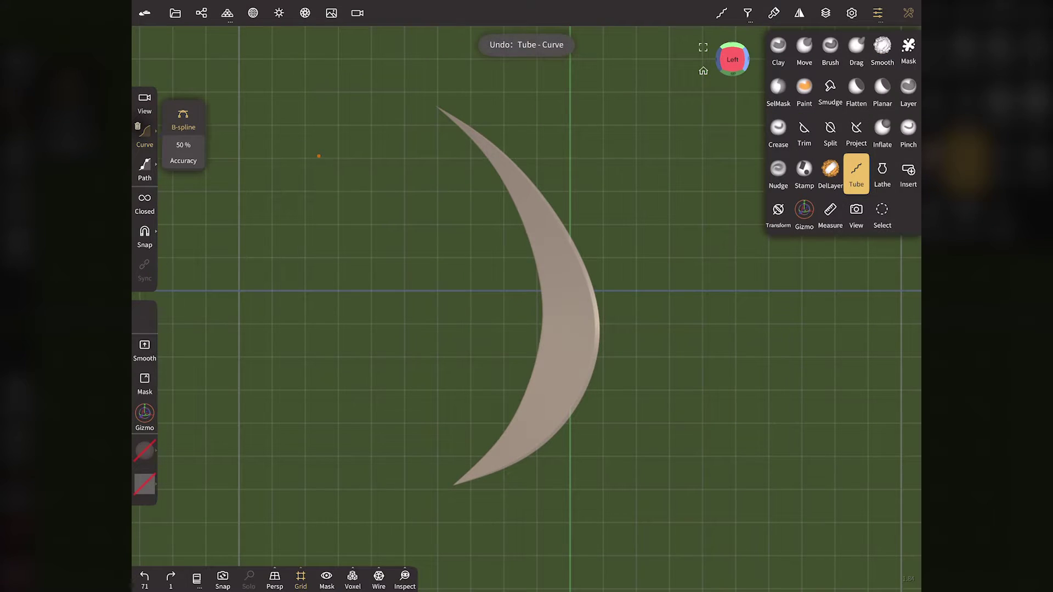
drag(329, 356, 219, 357)
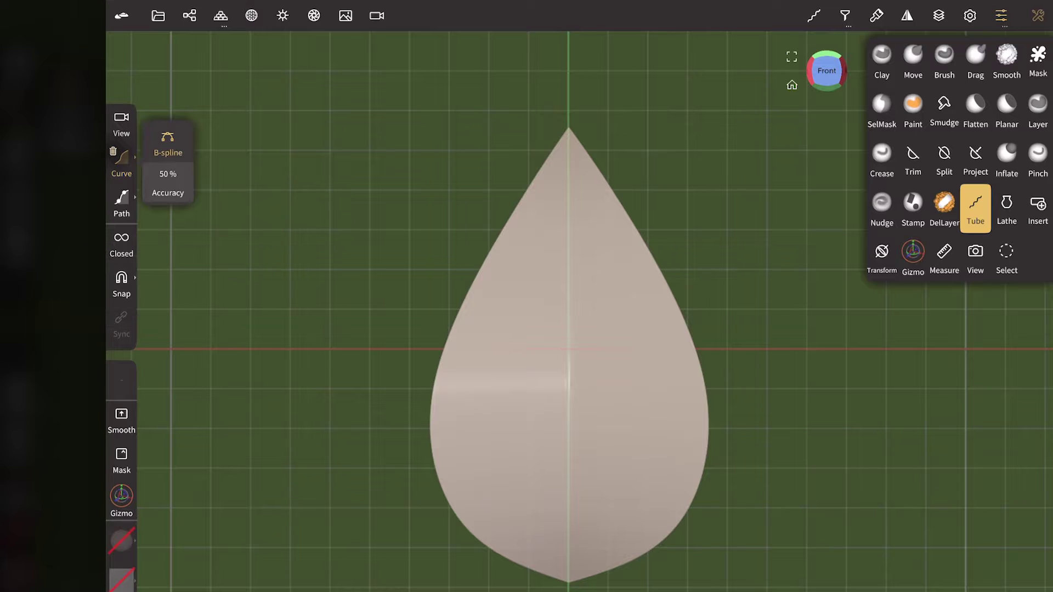
- Enable curve snapping and draw a stem tube from leaf tip to base, adjusting it to the bend
click(121, 281)
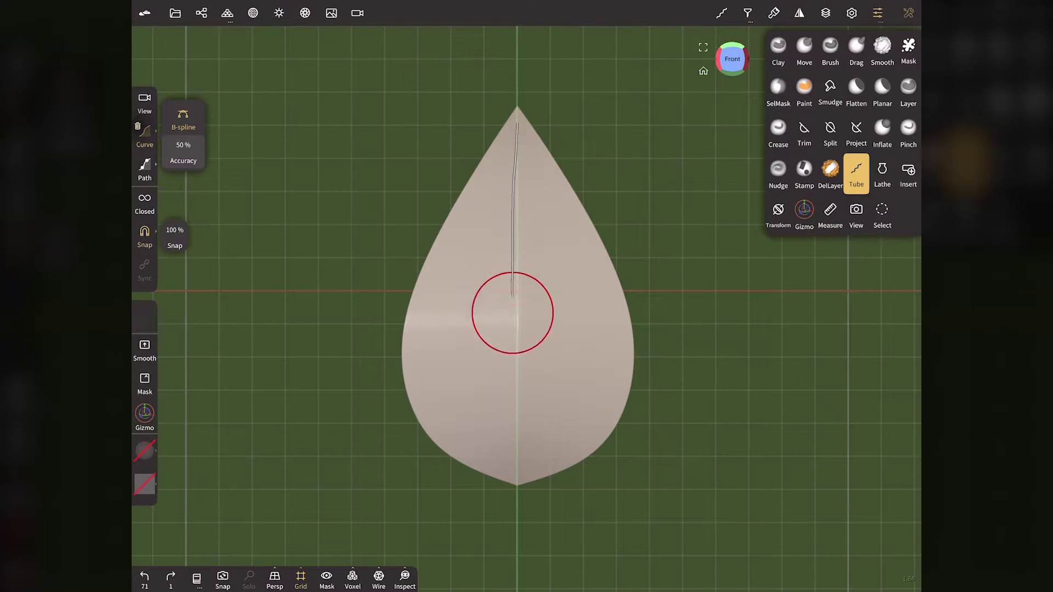
drag(517, 132, 517, 500)
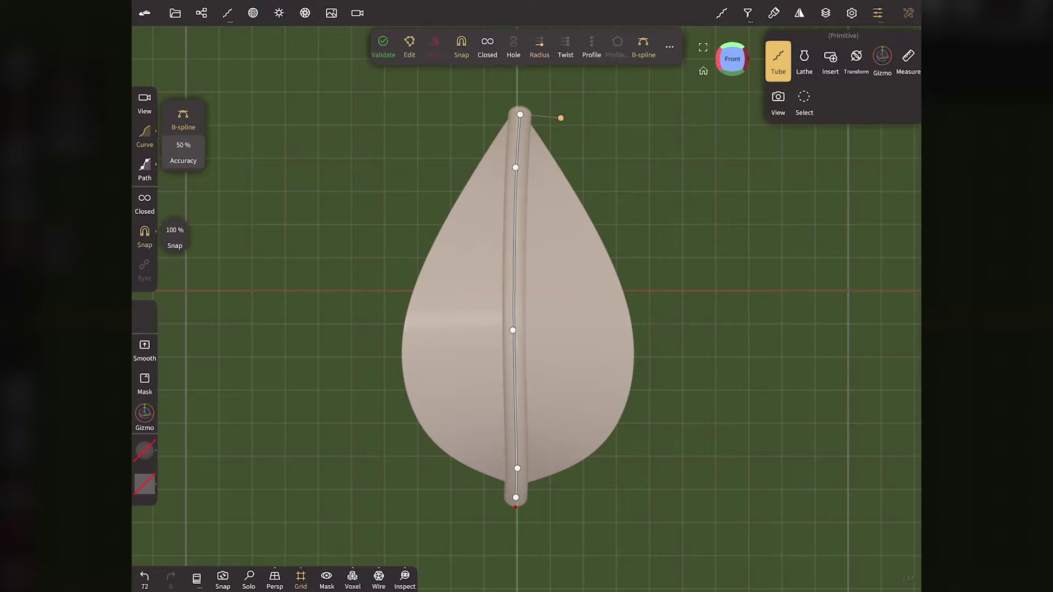
drag(658, 329, 795, 329)
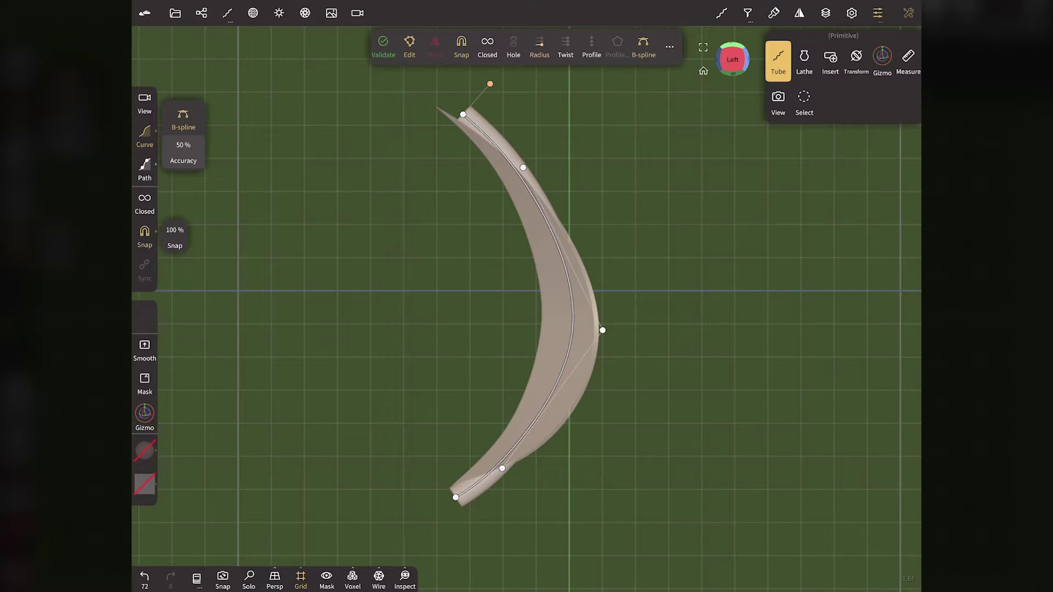
drag(463, 114, 456, 114)
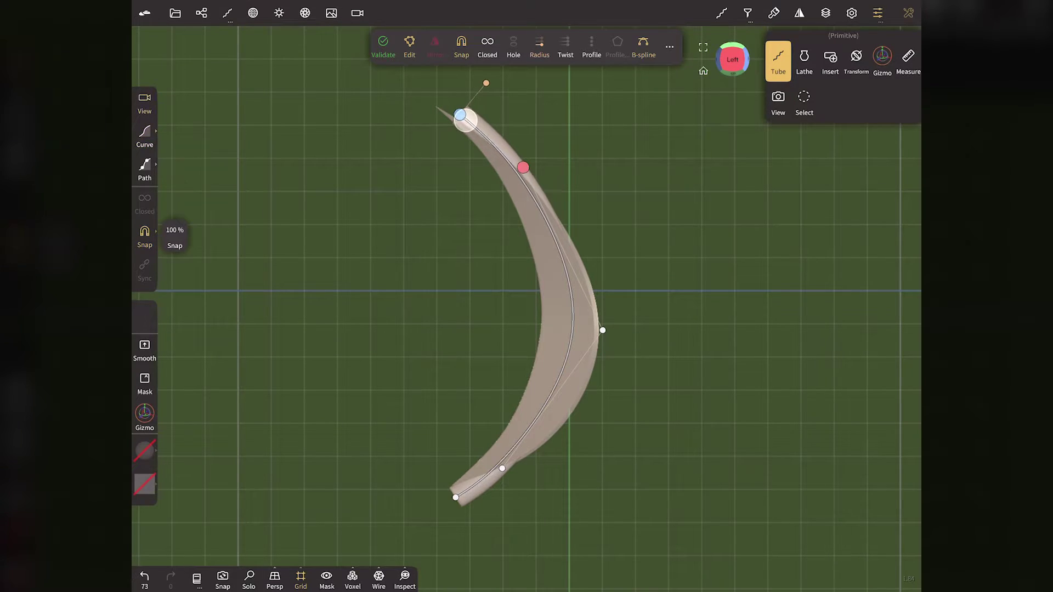
drag(602, 330, 587, 336)
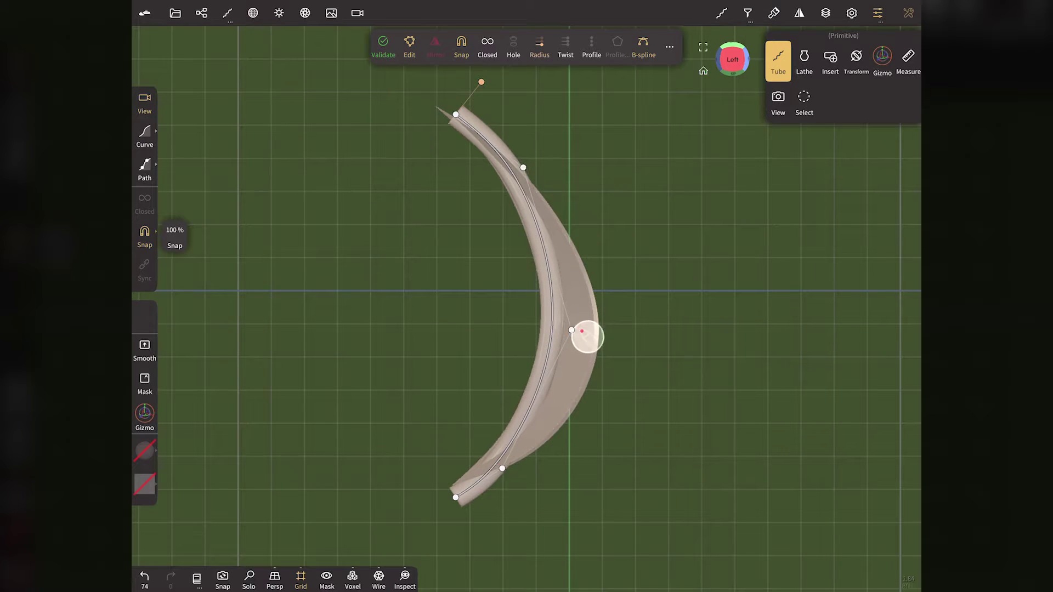
drag(733, 60, 631, 61)
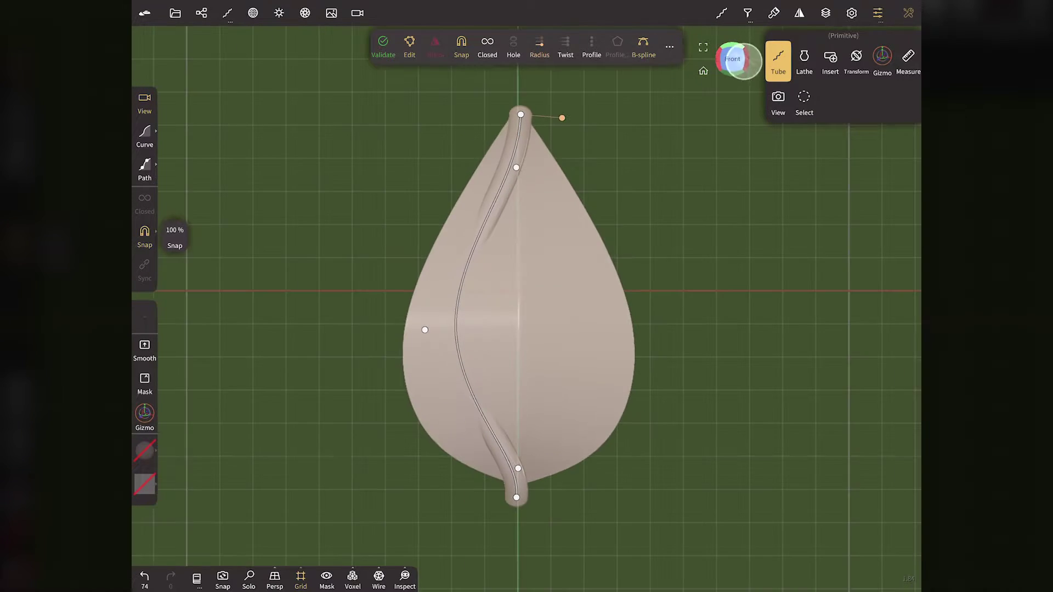
drag(732, 59, 724, 63)
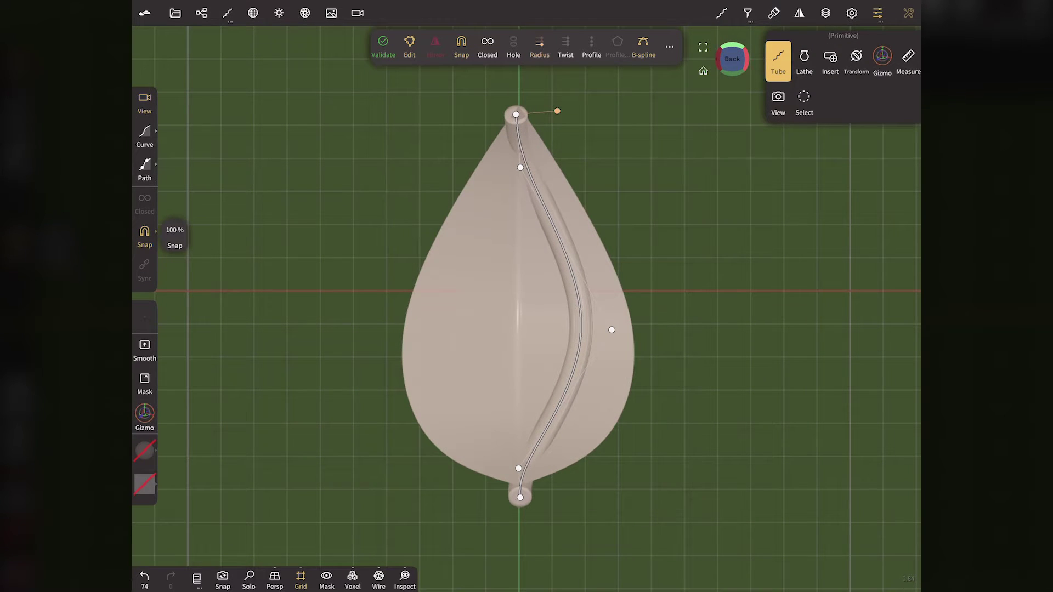
key(ctrl+z)
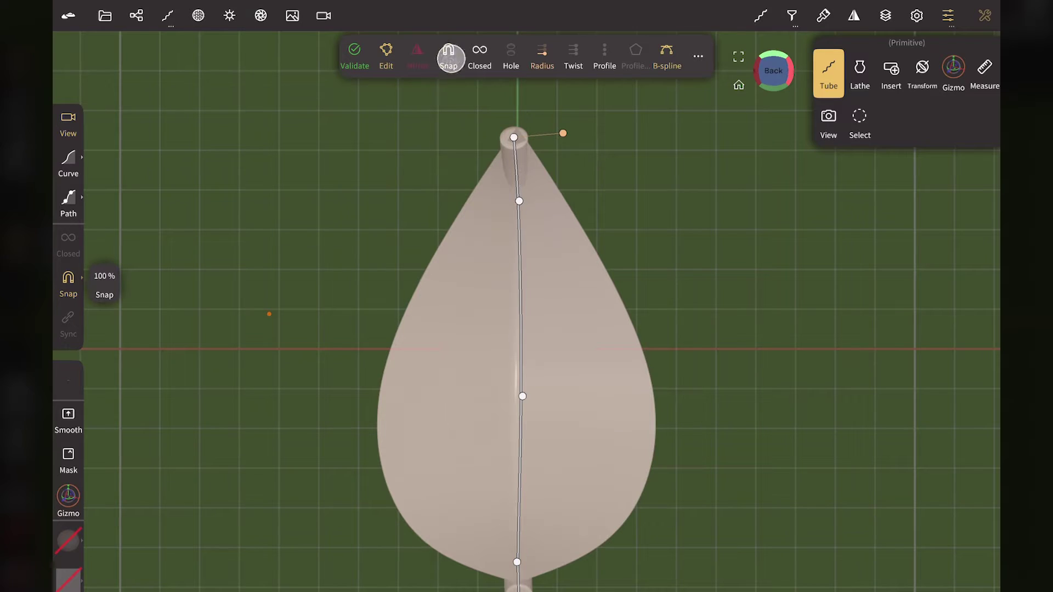
- Bend the tube's middle to follow the leaf curve and taper its tip with Radius
click(450, 58)
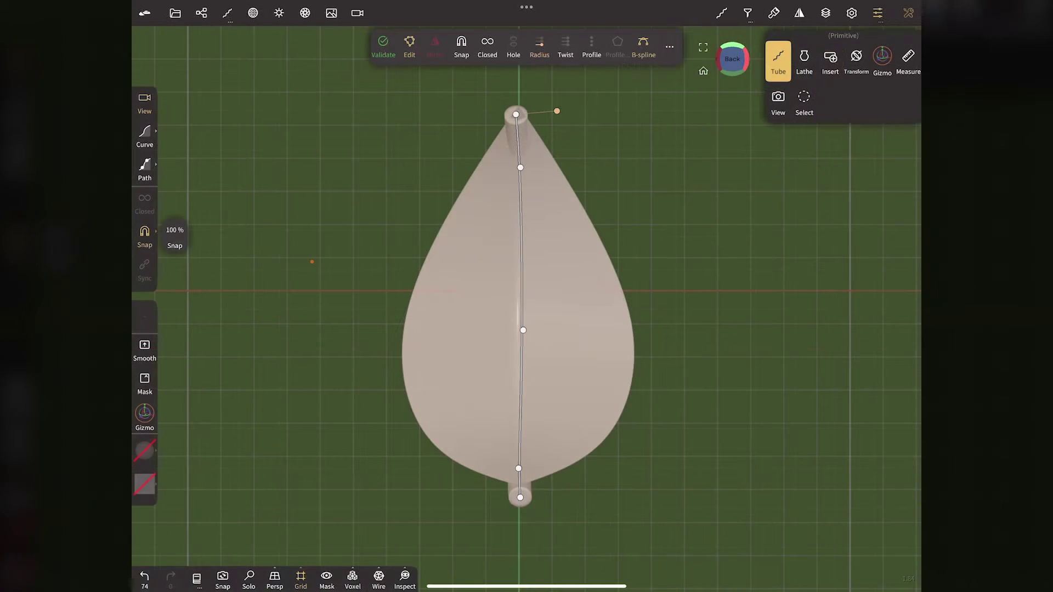
drag(732, 58, 631, 57)
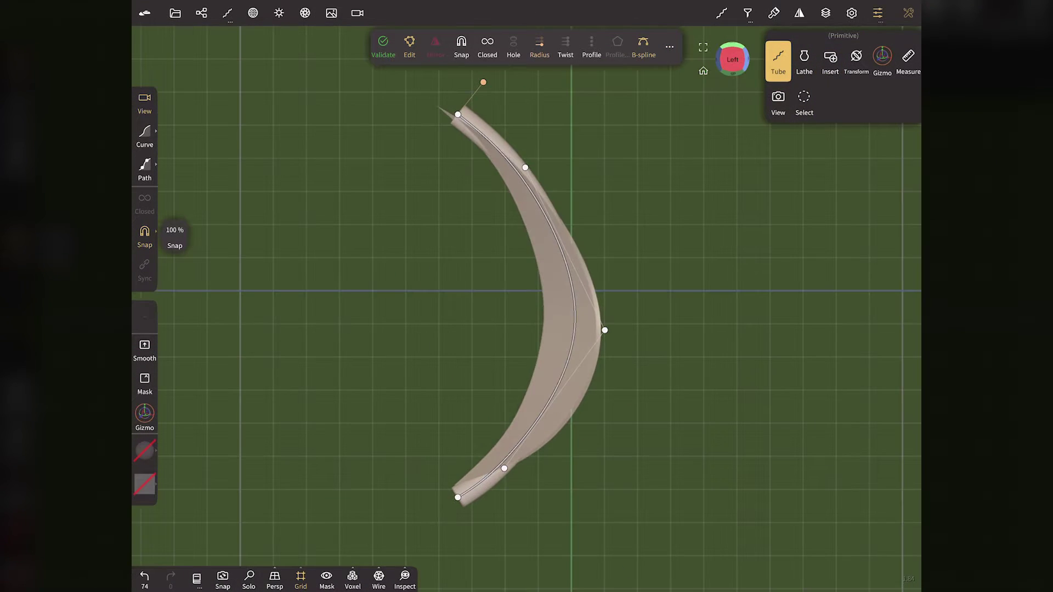
drag(605, 330, 585, 339)
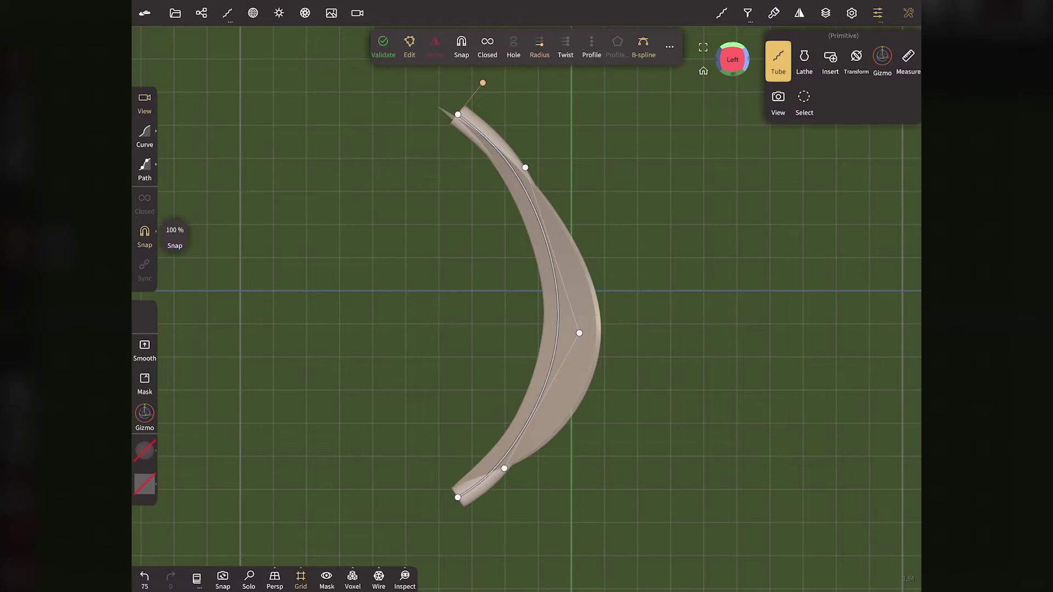
drag(732, 59, 658, 60)
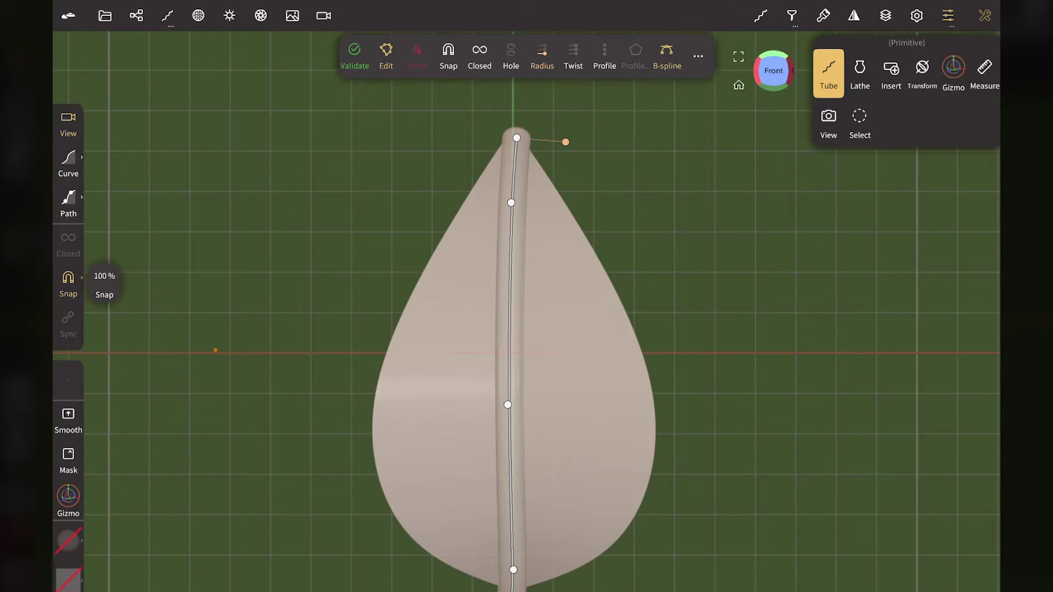
click(549, 58)
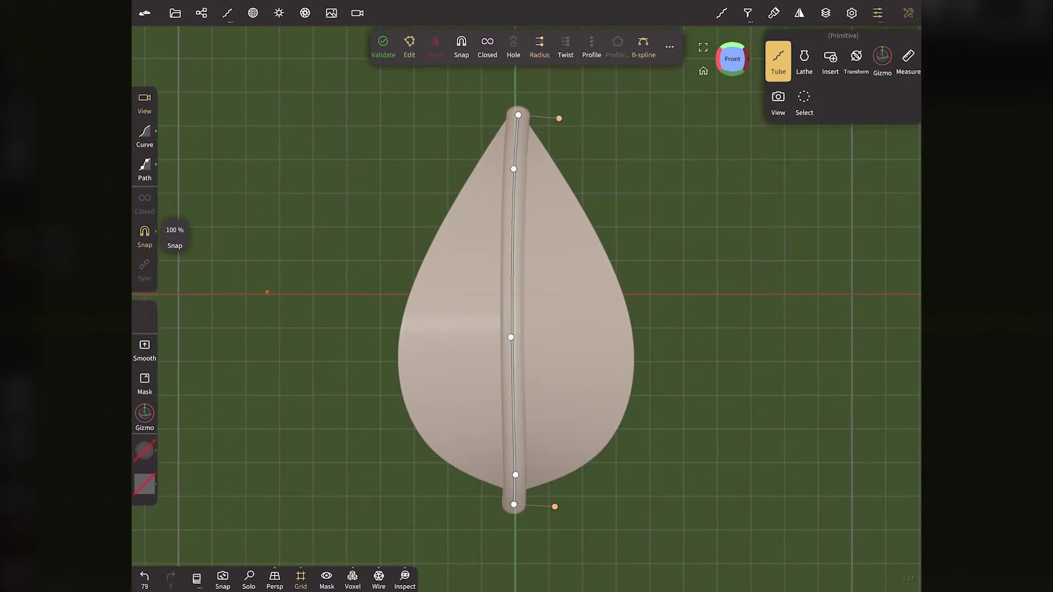
mouse_move(518, 114)
mouse_down()
mouse_move(533, 116)
mouse_move(515, 107)
mouse_up()
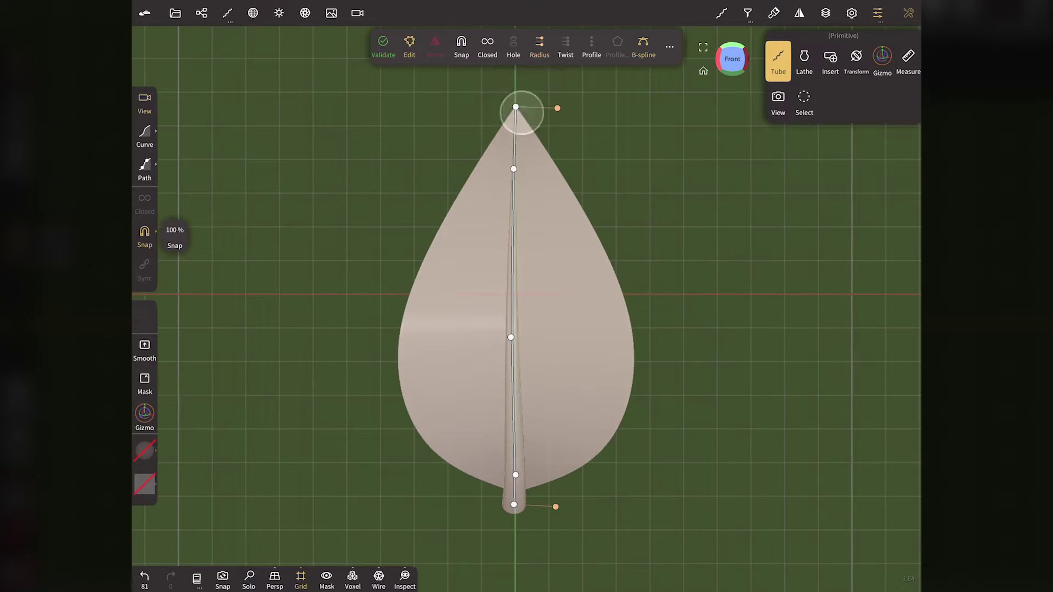
- Thin the stem's base, paint the tube dark grey (#393939), and straighten its upper points
click(556, 507)
drag(560, 512, 554, 510)
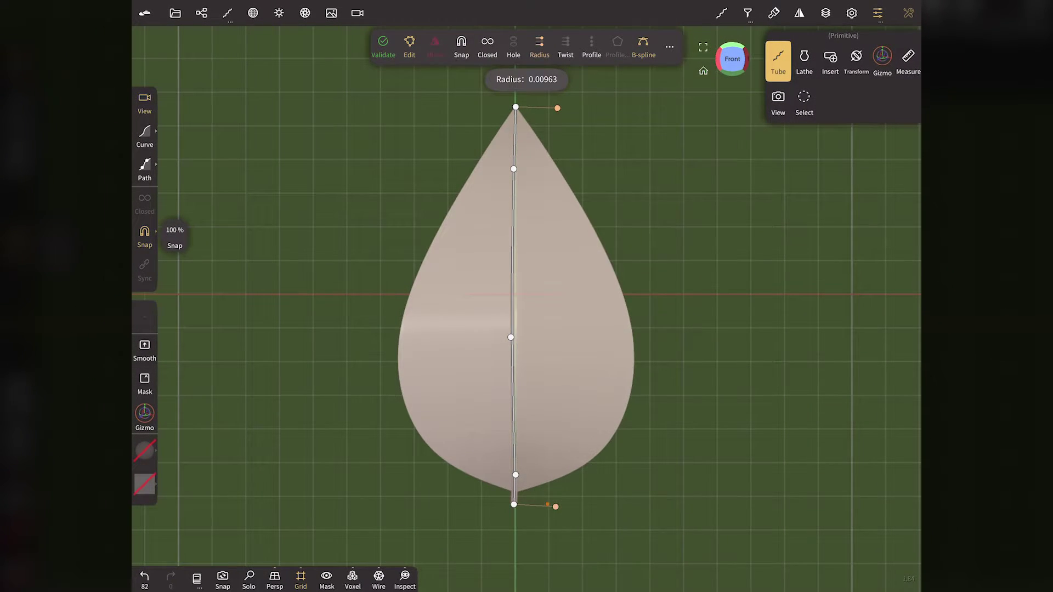
click(144, 450)
drag(175, 427, 172, 519)
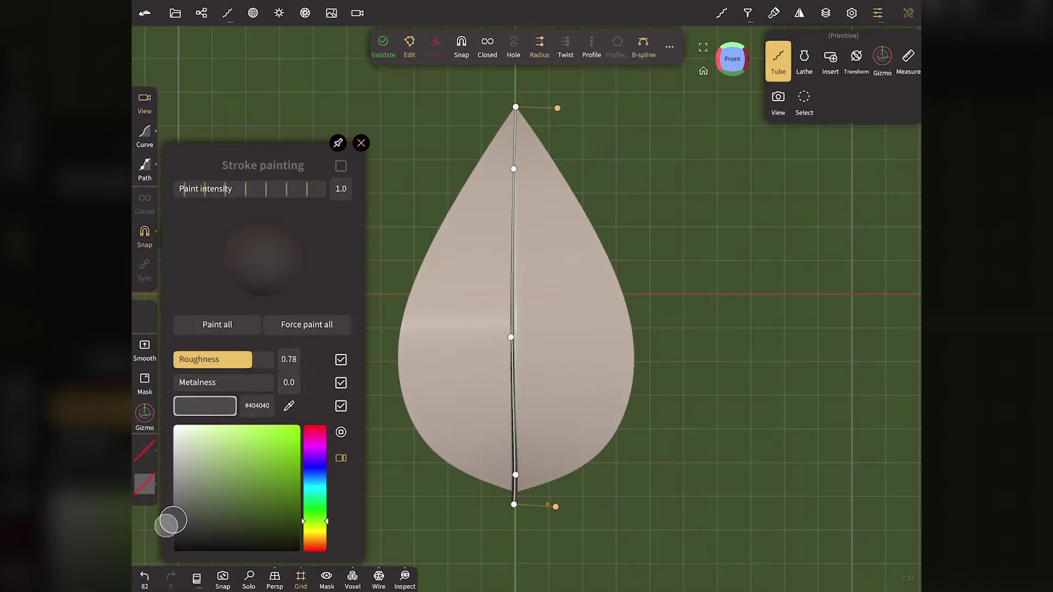
click(223, 329)
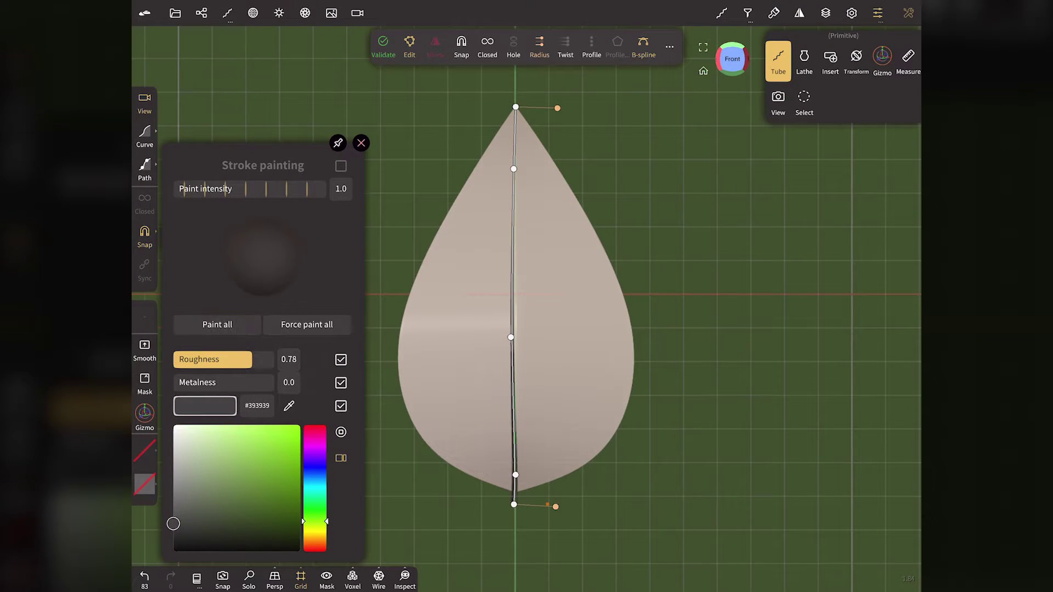
click(363, 145)
drag(519, 175, 521, 174)
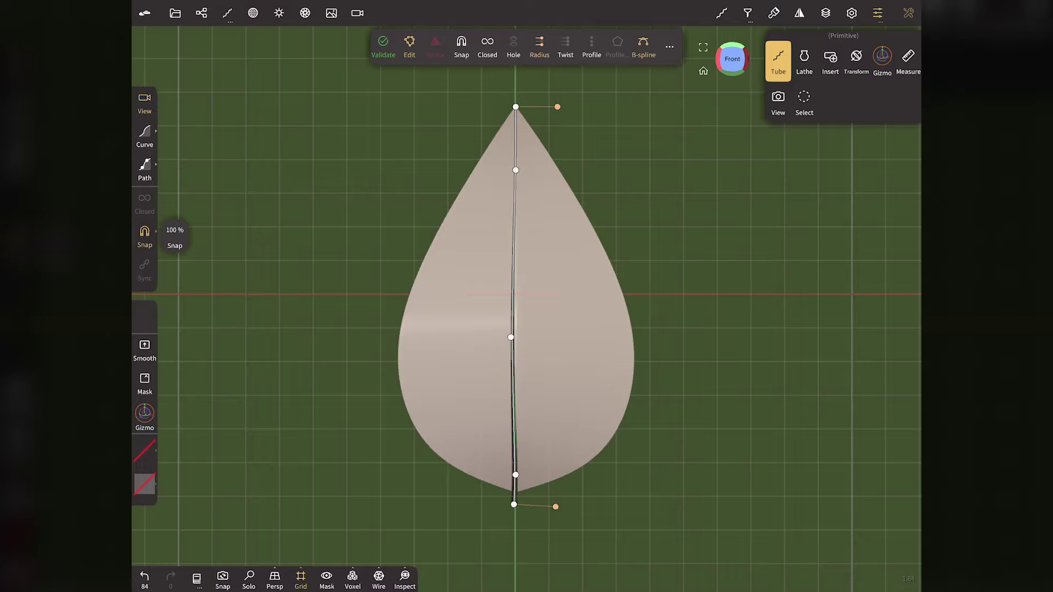
drag(511, 337, 520, 346)
- Adjust the stem's bottom endpoint and shift it left in the Left side view
click(520, 345)
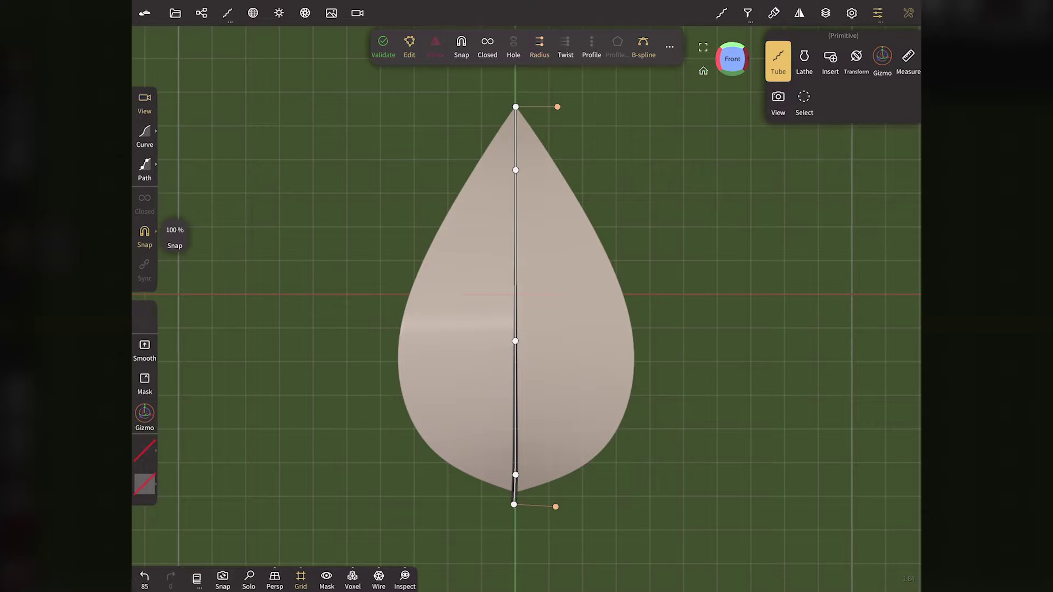
drag(520, 510, 520, 512)
click(515, 475)
click(744, 58)
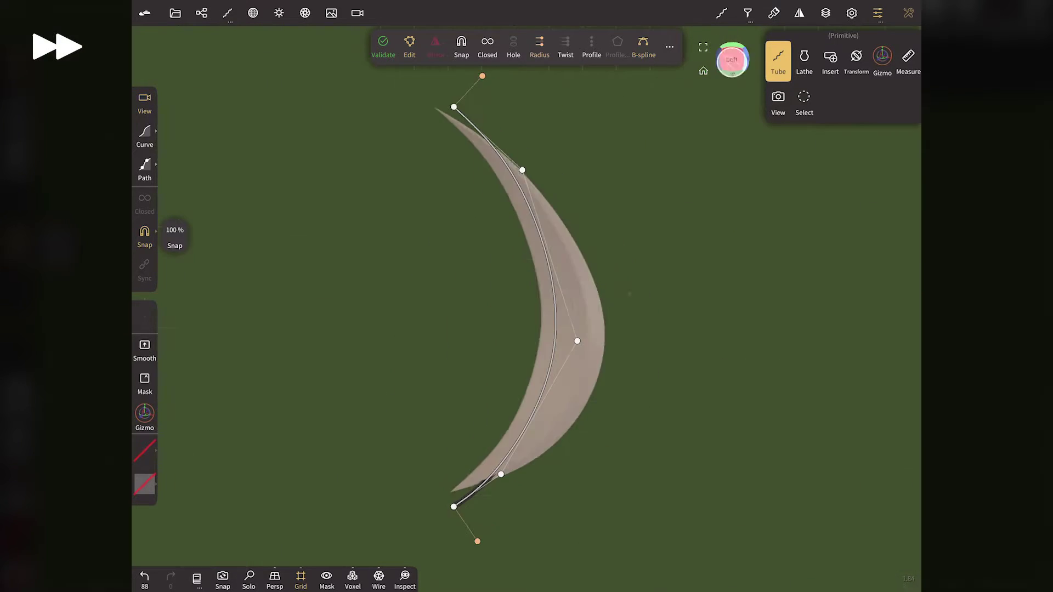
click(444, 110)
click(521, 171)
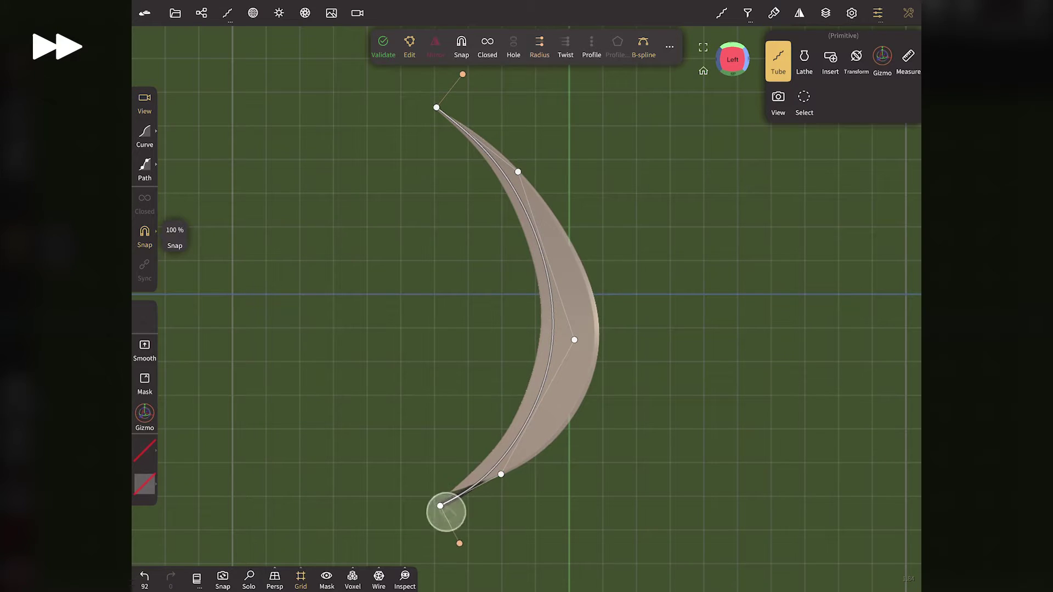
drag(446, 510, 440, 505)
- Bend the stem into an arc, inserting a new control point and nudging the top end
click(499, 476)
drag(574, 340, 571, 340)
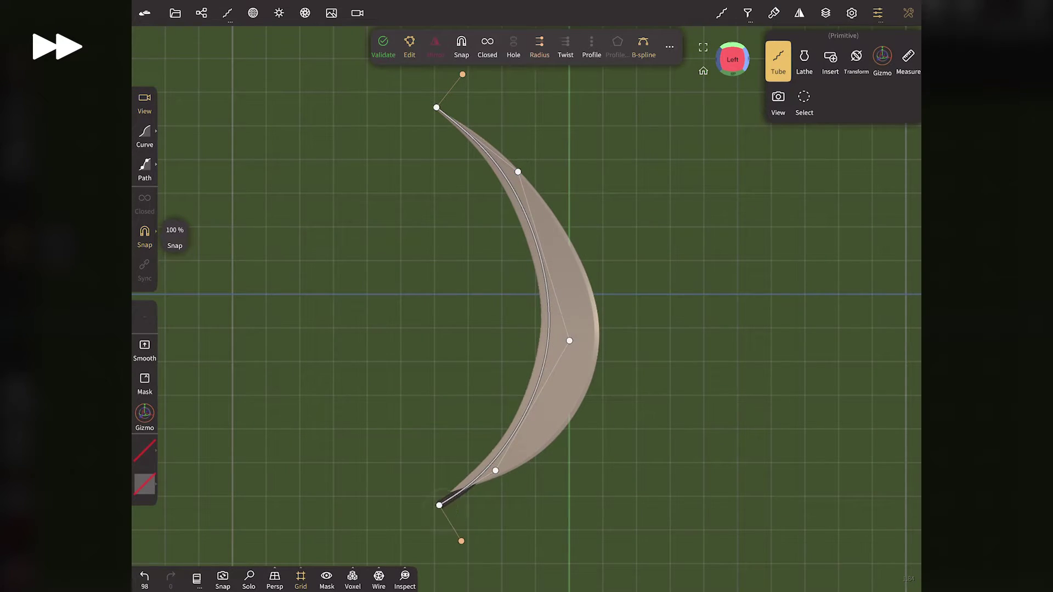
click(543, 254)
drag(569, 341, 554, 376)
drag(543, 254, 555, 273)
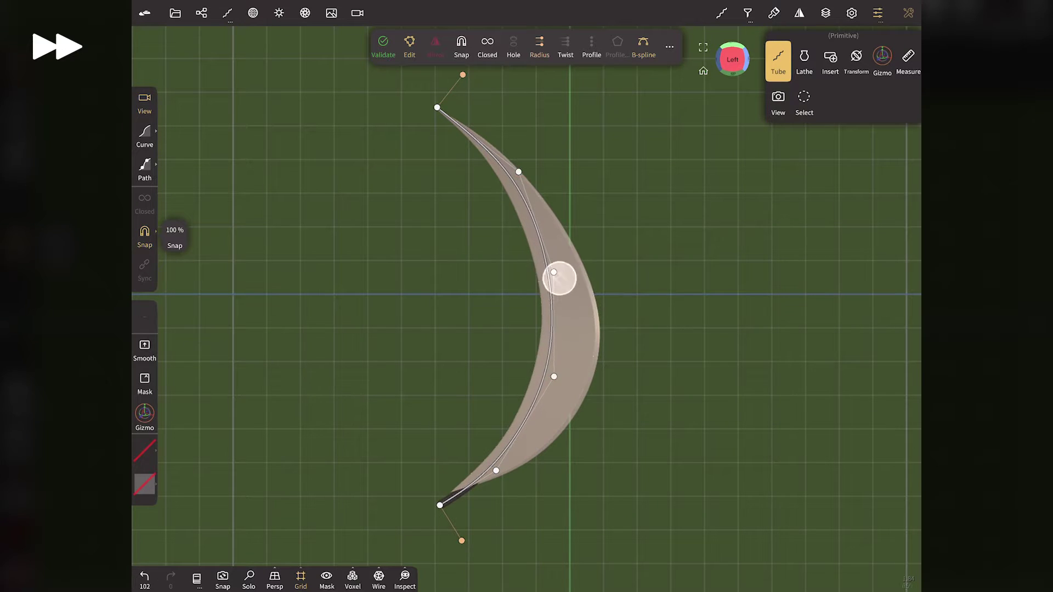
click(554, 376)
click(518, 171)
scroll(437, 107, up, 5)
click(424, 281)
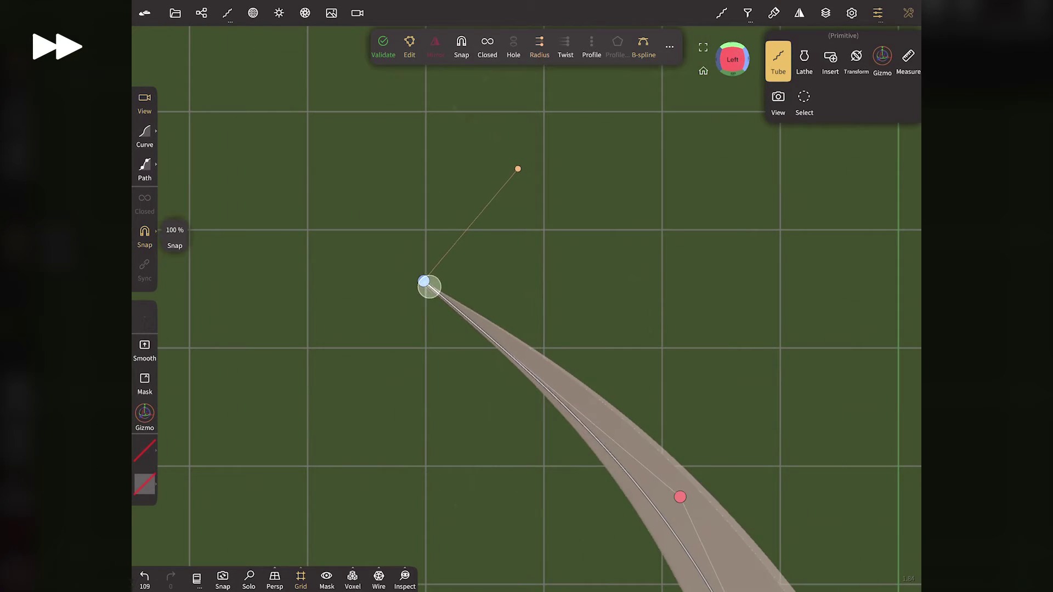
drag(429, 286, 428, 286)
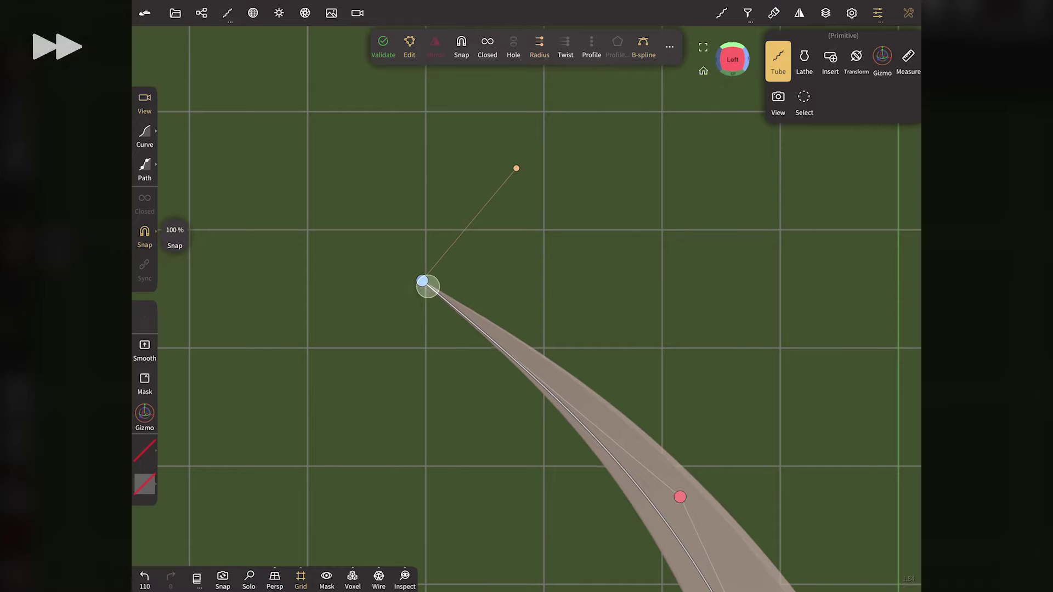
- Fine-tune the middle stem point, exit point editing, and orbit to inspect the bent leaf
click(419, 49)
drag(695, 58, 636, 63)
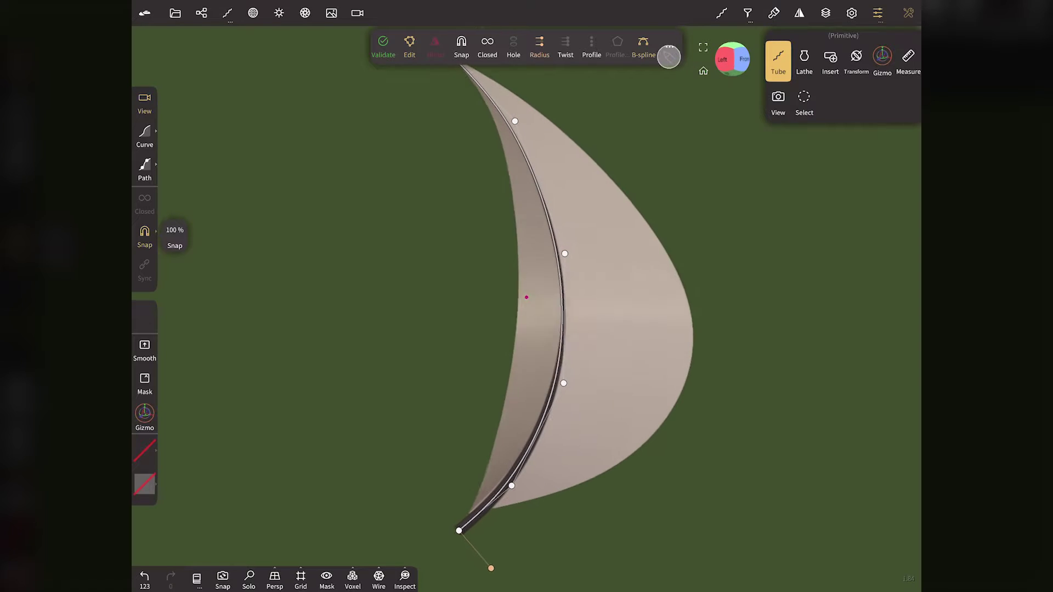
drag(768, 329, 790, 329)
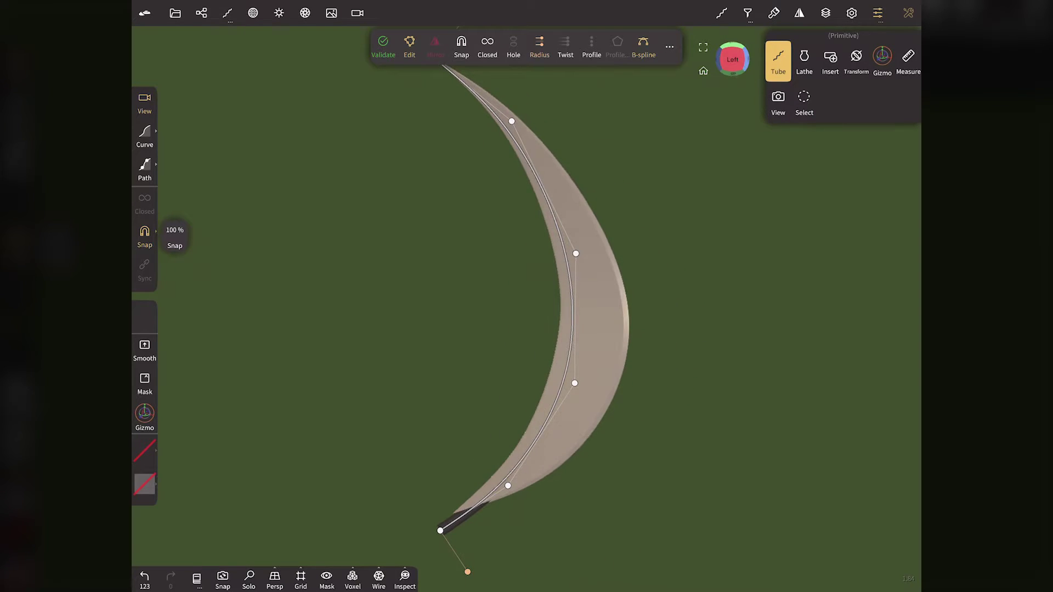
mouse_move(576, 253)
mouse_down()
mouse_move(584, 262)
mouse_move(641, 71)
mouse_up()
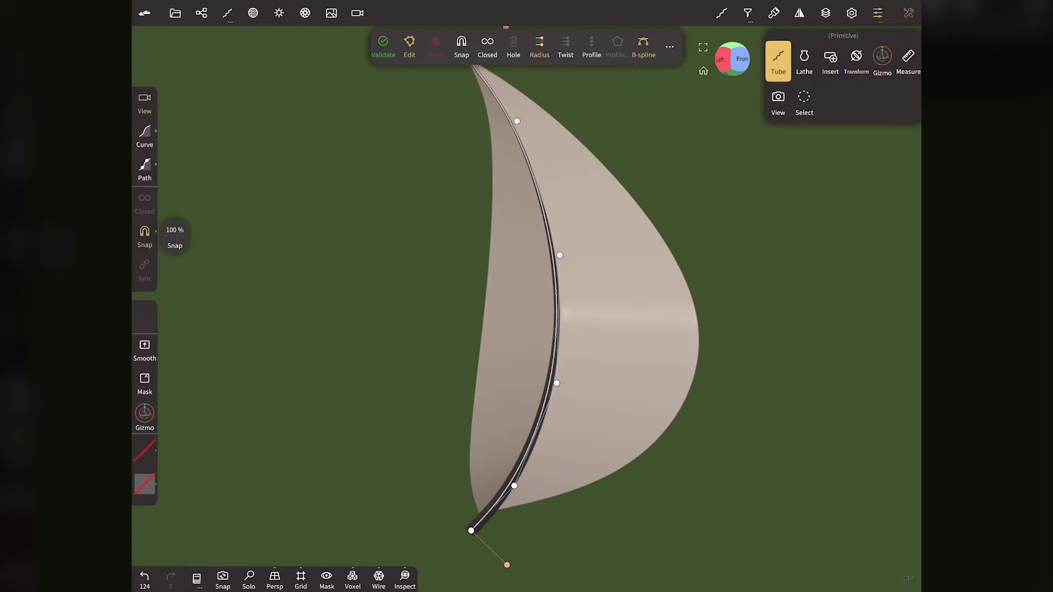
click(409, 46)
mouse_move(603, 274)
mouse_down()
mouse_move(812, 63)
mouse_move(657, 42)
mouse_up()
- Validate the tube into a mesh and select the Move brush at radius 50
click(720, 59)
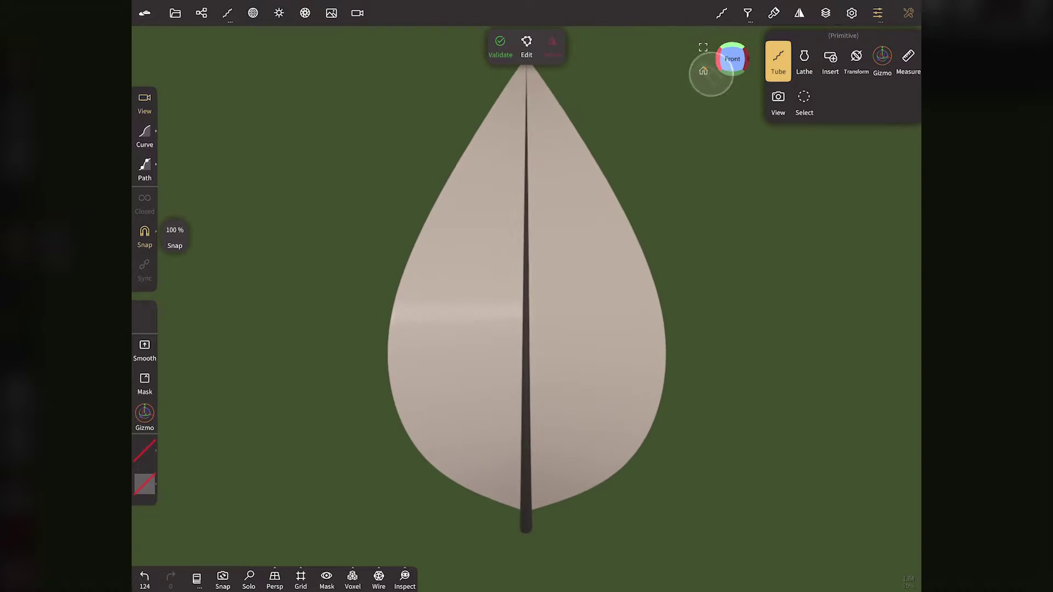
scroll(341, 524, up, 5)
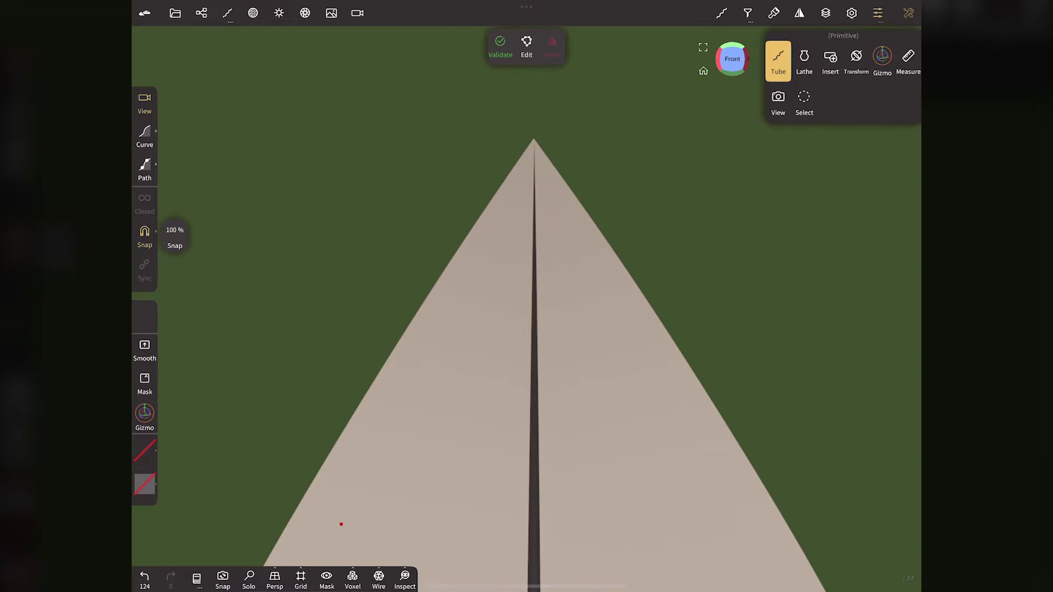
click(500, 47)
click(804, 50)
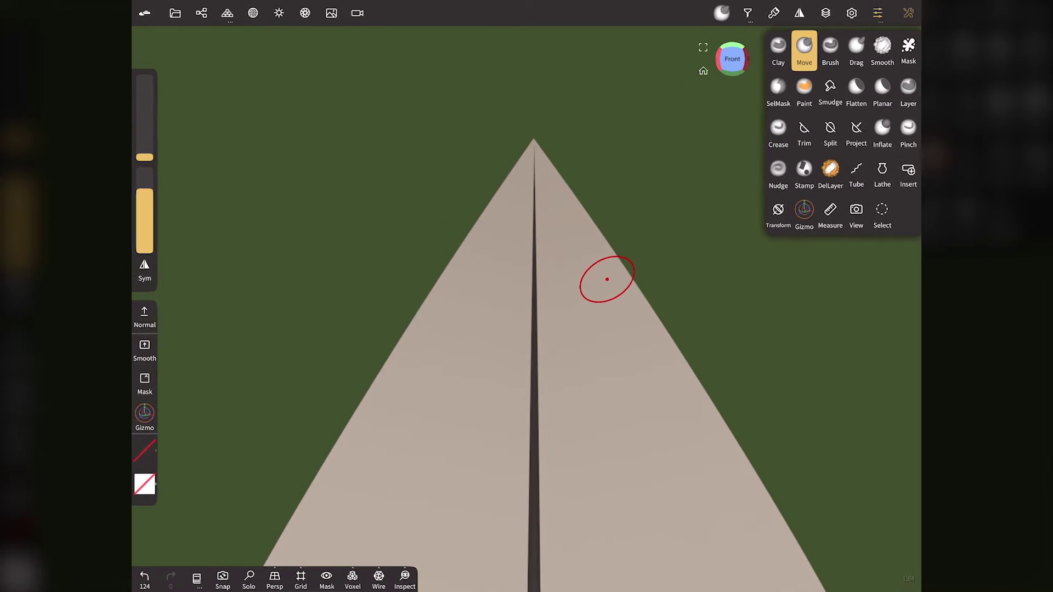
key(ctrl+z)
drag(144, 157, 140, 136)
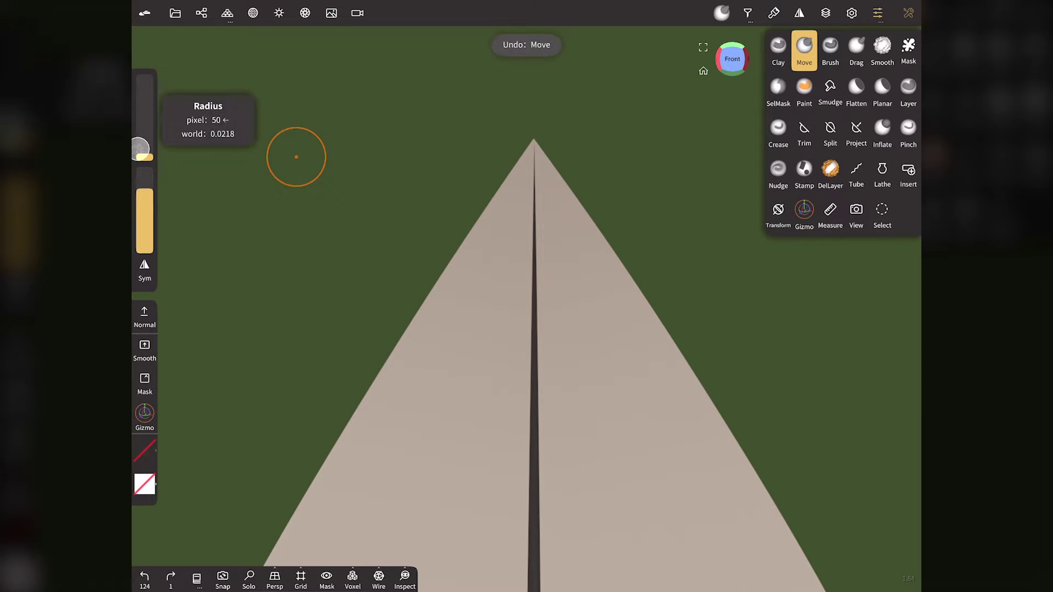
- Pull serrated bumps out along the right edge, then the left edge of the leaf
mouse_move(564, 181)
mouse_down()
mouse_move(552, 201)
mouse_move(554, 190)
mouse_move(583, 193)
mouse_move(587, 219)
mouse_move(576, 236)
mouse_move(582, 206)
mouse_up()
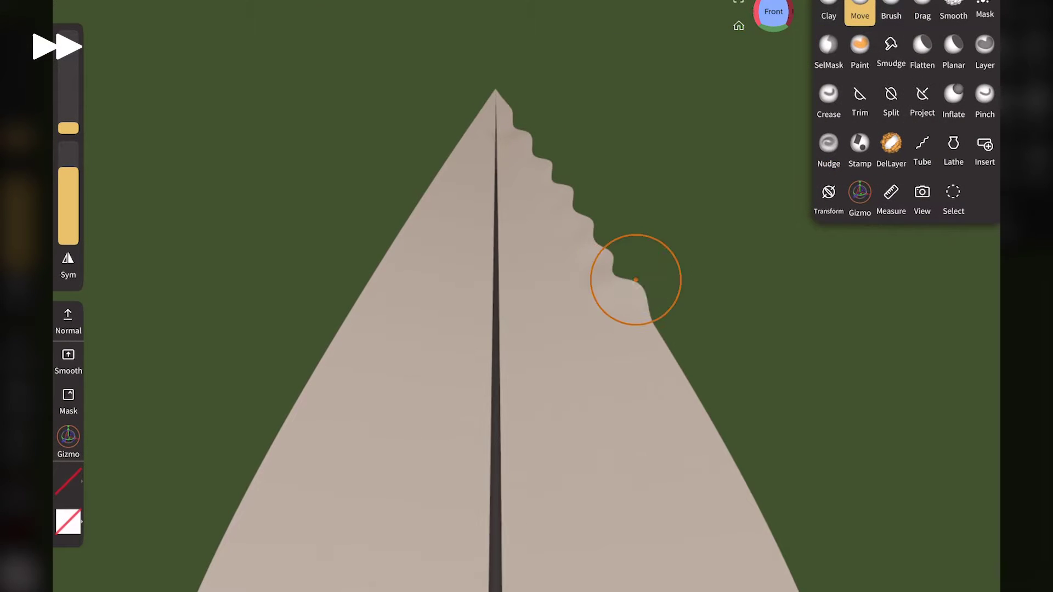
mouse_move(634, 278)
mouse_down()
mouse_move(636, 288)
mouse_move(611, 242)
mouse_up()
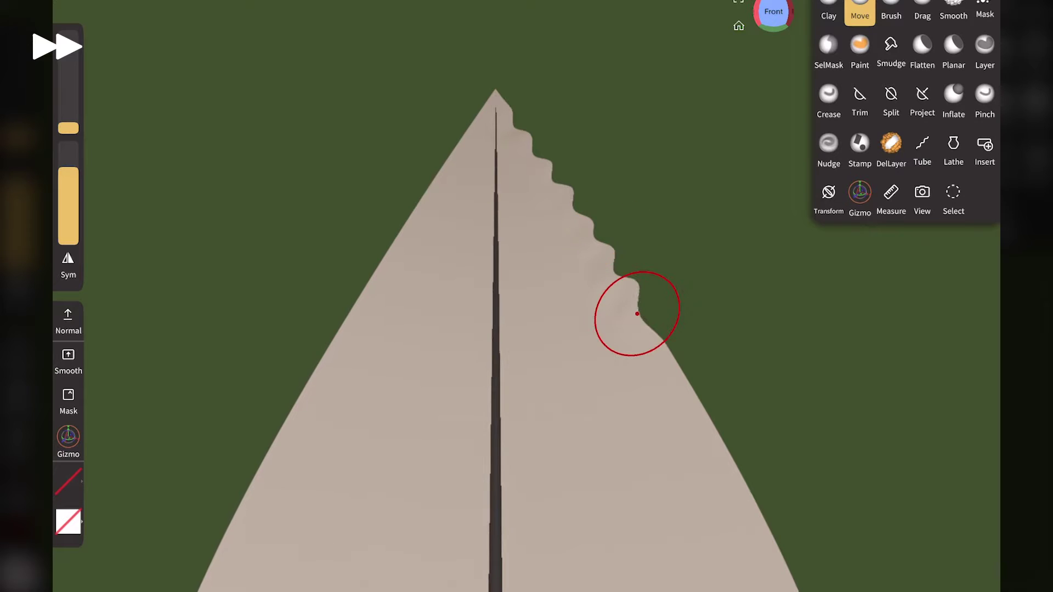
mouse_move(634, 310)
mouse_down()
mouse_move(665, 319)
mouse_move(630, 305)
mouse_move(667, 341)
mouse_move(611, 347)
mouse_move(602, 364)
mouse_move(614, 346)
mouse_move(609, 372)
mouse_move(631, 400)
mouse_move(630, 383)
mouse_move(623, 404)
mouse_up()
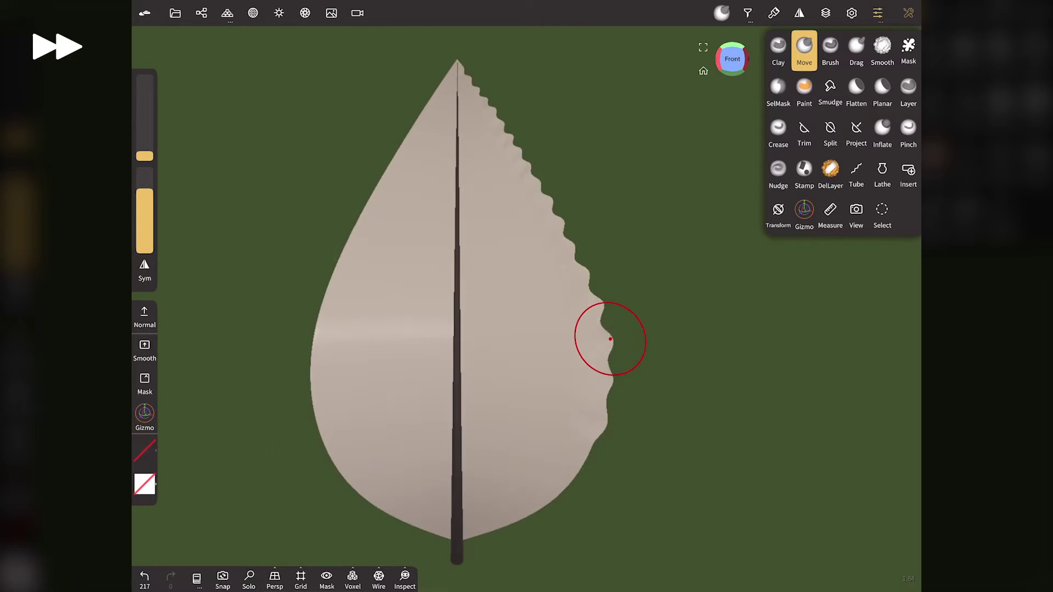
mouse_move(610, 340)
mouse_down()
mouse_move(599, 358)
mouse_move(602, 296)
mouse_move(604, 394)
mouse_up()
drag(144, 156, 144, 158)
mouse_move(599, 392)
mouse_down()
mouse_move(614, 383)
mouse_move(613, 364)
mouse_up()
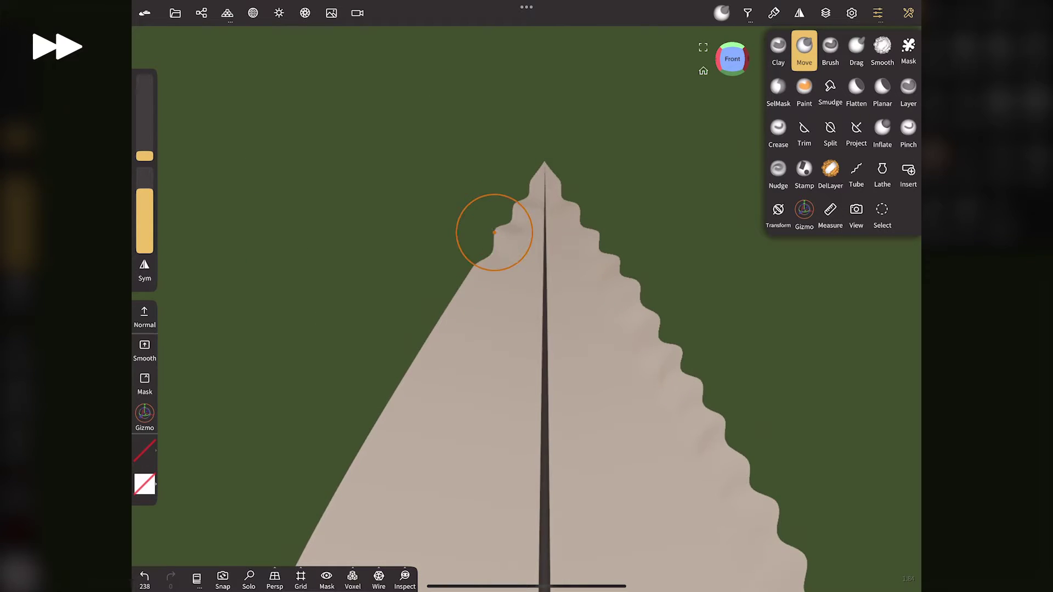
mouse_move(494, 232)
mouse_down()
mouse_move(481, 265)
mouse_move(482, 254)
mouse_up()
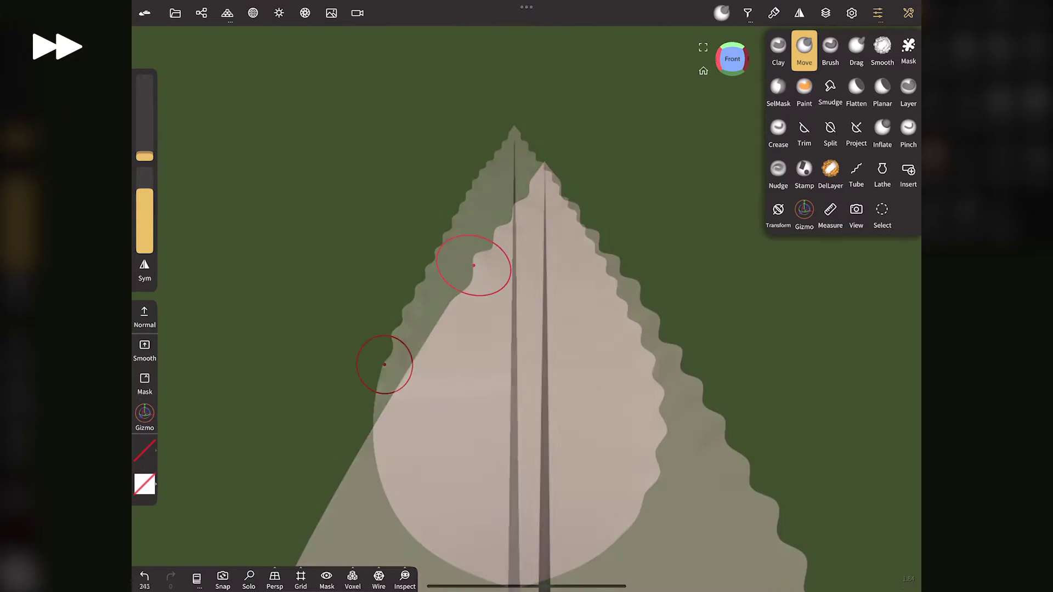
mouse_move(385, 364)
mouse_down()
mouse_move(380, 393)
mouse_move(390, 381)
mouse_move(398, 413)
mouse_move(382, 454)
mouse_up()
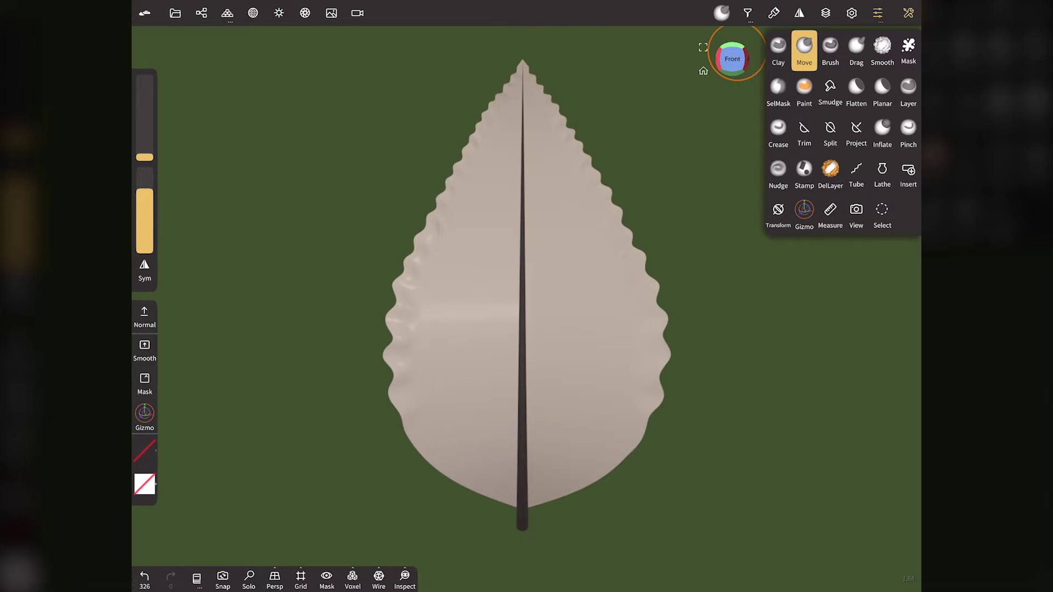
- Use a 112 px Move brush to pull the leaf's inner edge outward
drag(736, 55, 677, 56)
scroll(368, 291, up, 3)
scroll(347, 280, up, 2)
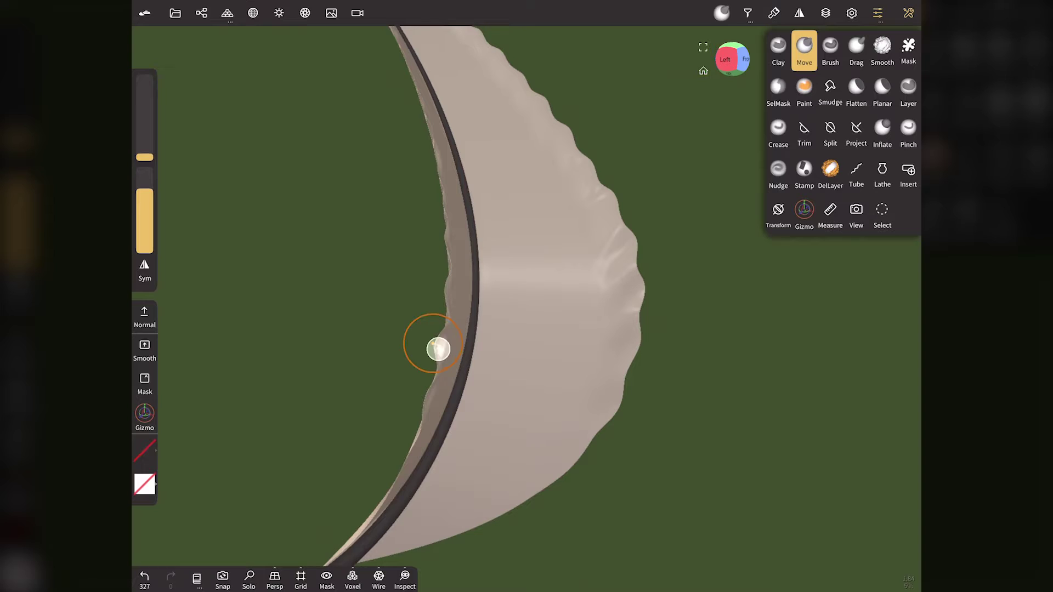
key(ctrl+z)
drag(144, 157, 145, 152)
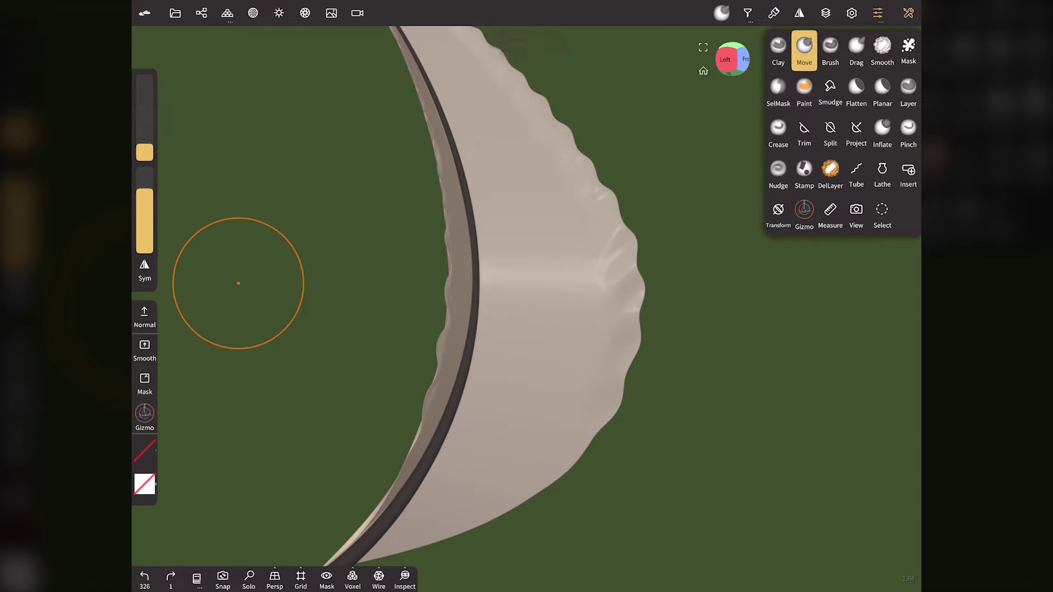
drag(441, 351, 439, 329)
key(ctrl+z)
drag(145, 152, 140, 143)
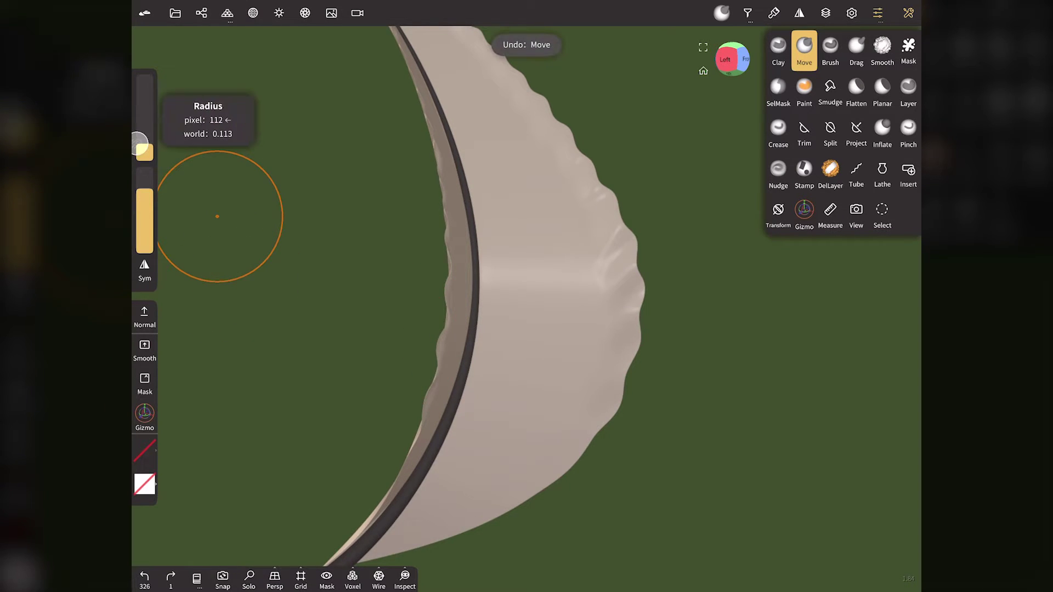
mouse_move(450, 317)
mouse_down()
mouse_move(435, 341)
mouse_move(453, 380)
mouse_move(419, 394)
mouse_up()
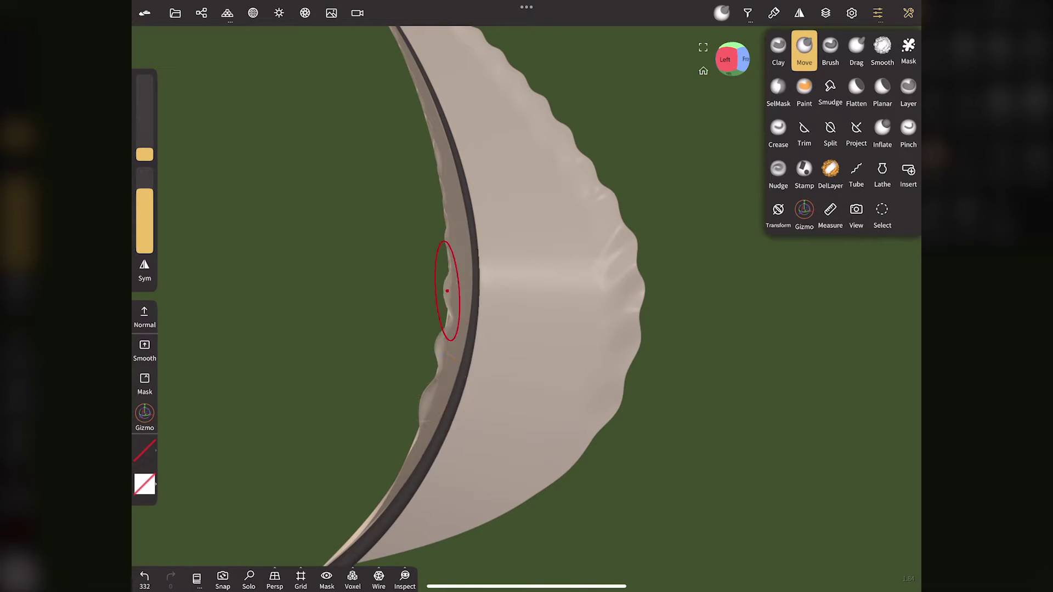
drag(447, 291, 446, 294)
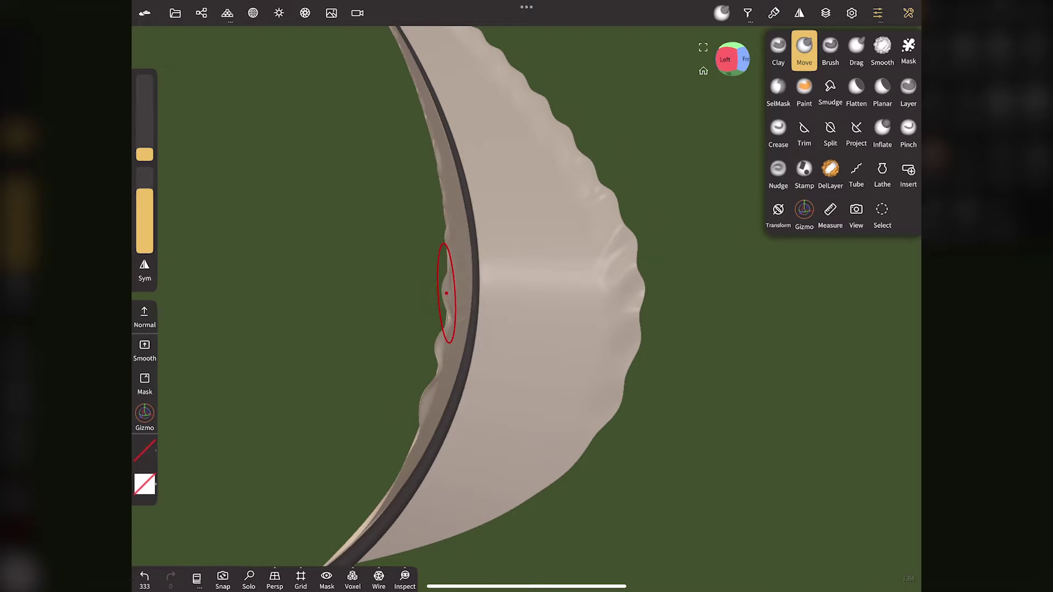
- Reshape the ridge bumps along the leaf edge from a rotated view, slightly enlarging the brush
mouse_move(707, 59)
mouse_down()
mouse_move(670, 52)
mouse_move(716, 57)
mouse_up()
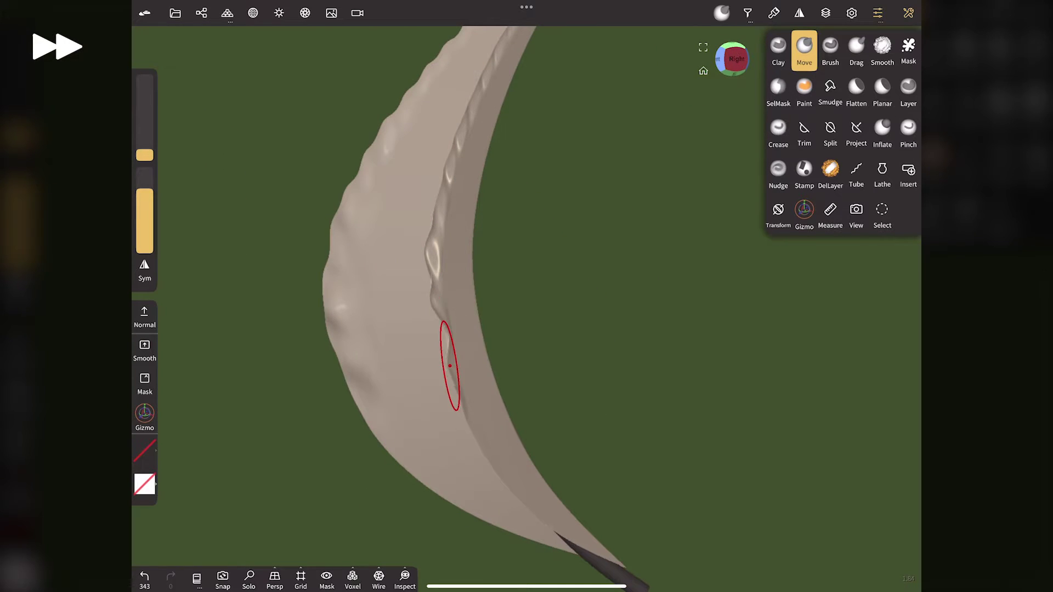
drag(422, 258, 449, 159)
click(140, 151)
drag(208, 179, 231, 181)
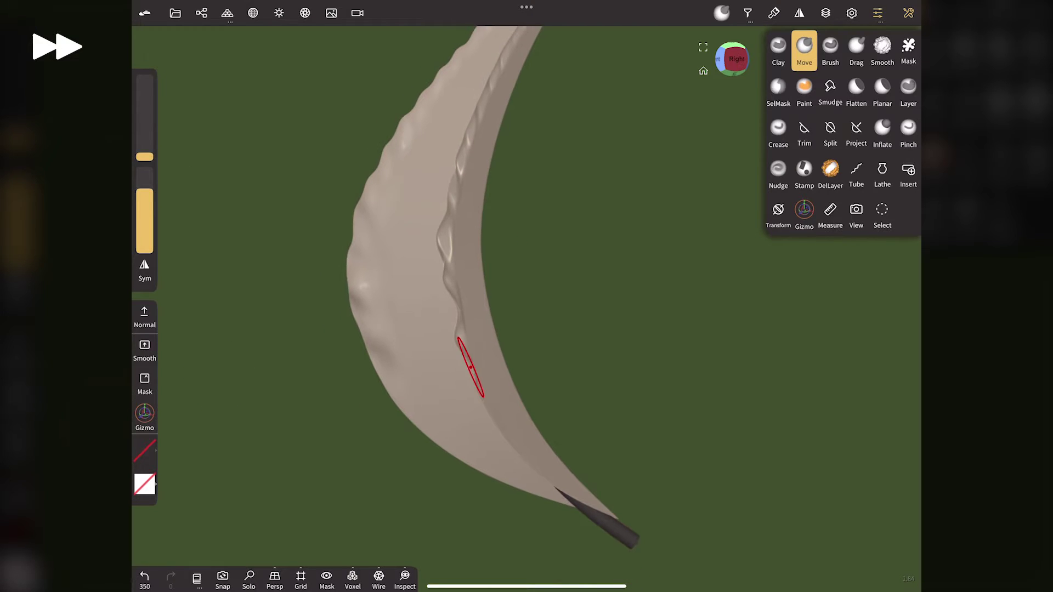
drag(145, 157, 145, 155)
drag(475, 411, 461, 310)
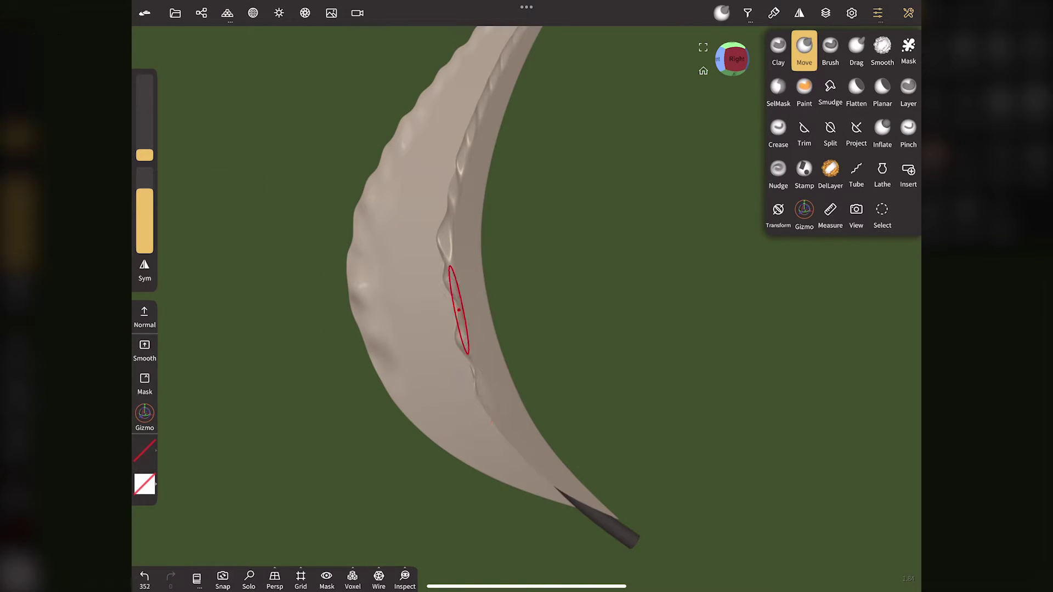
drag(765, 55, 813, 55)
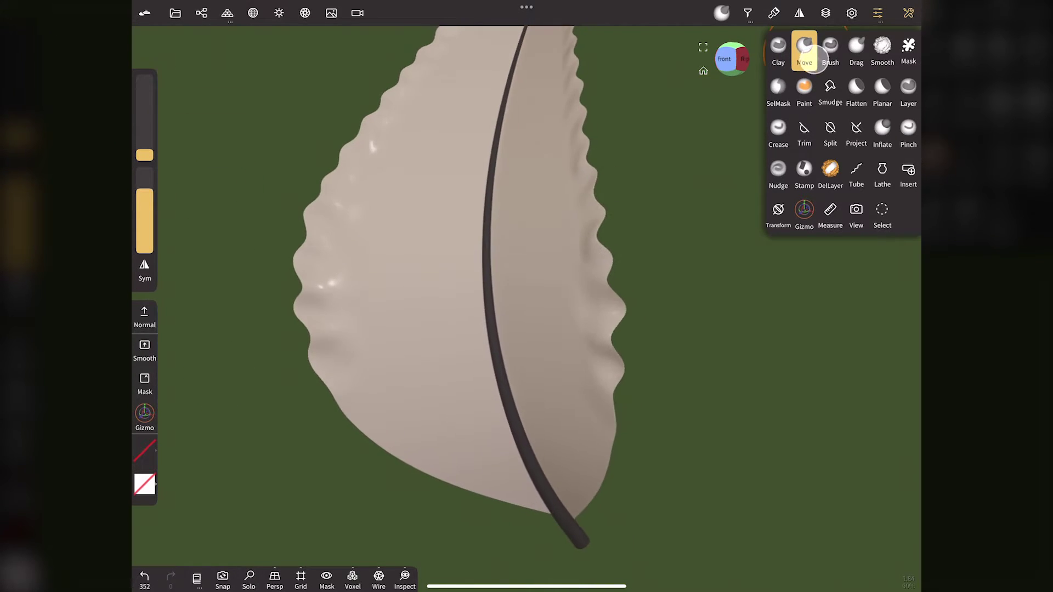
drag(746, 63, 668, 70)
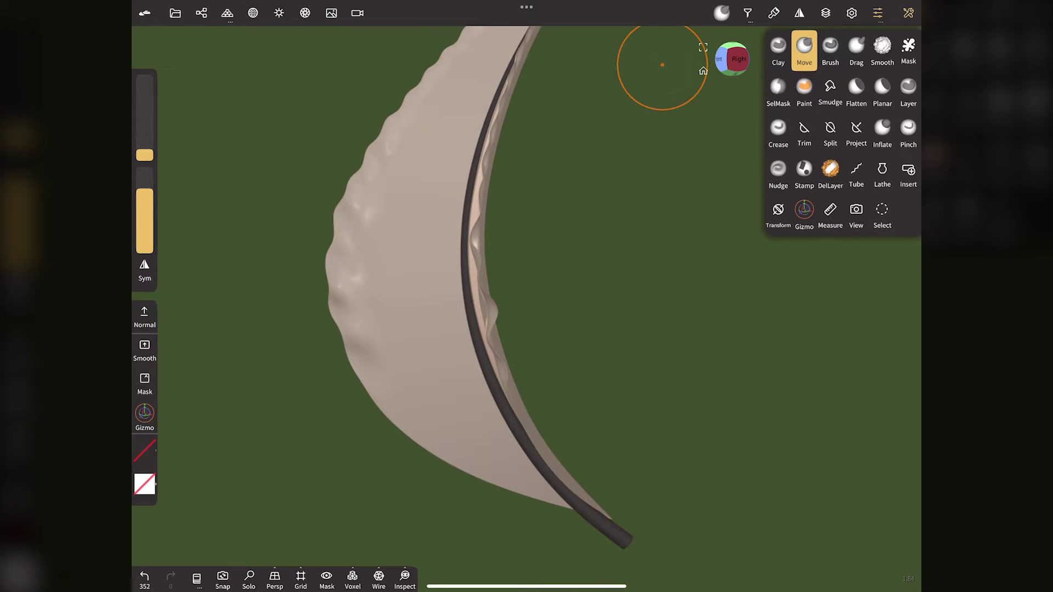
click(719, 59)
- Smooth the leaf's left edge and pull the tip into shape from the Front view
click(883, 46)
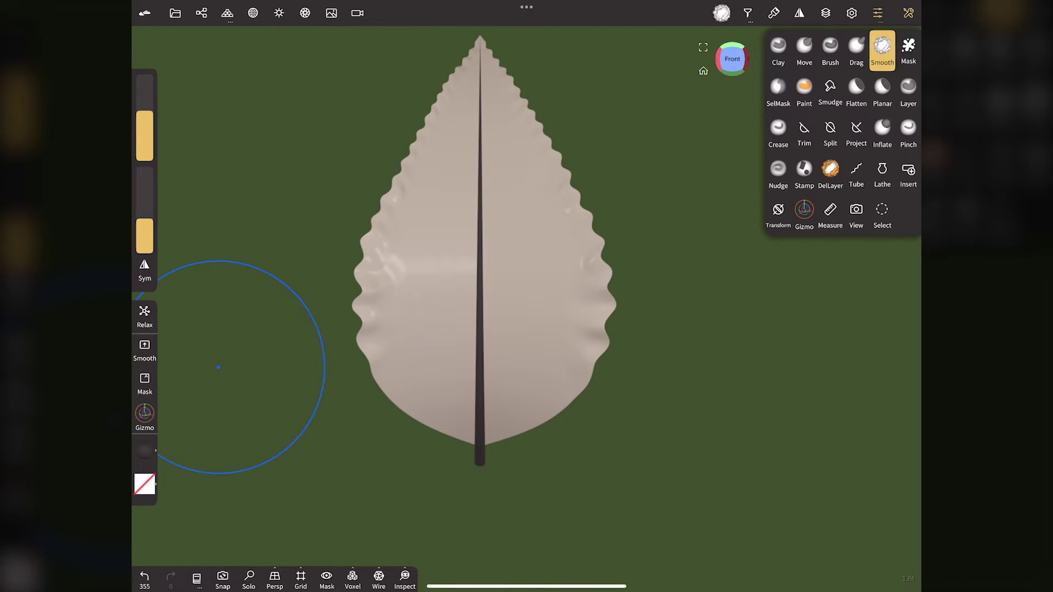
drag(144, 131, 145, 171)
mouse_move(383, 329)
mouse_down()
mouse_move(416, 224)
mouse_move(387, 290)
mouse_move(395, 231)
mouse_move(411, 219)
mouse_move(397, 439)
mouse_move(696, 83)
mouse_up()
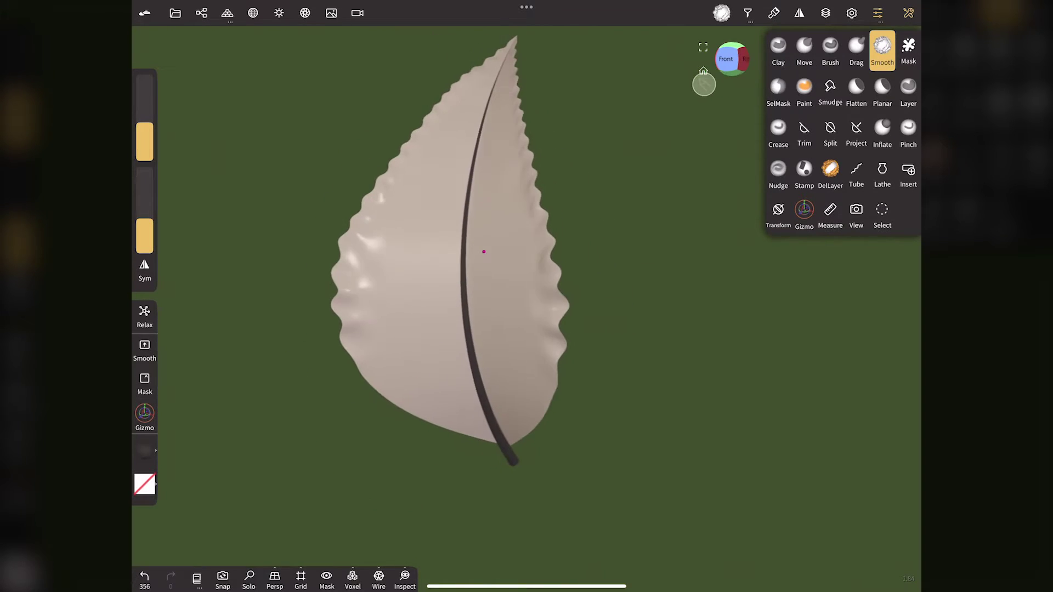
click(725, 59)
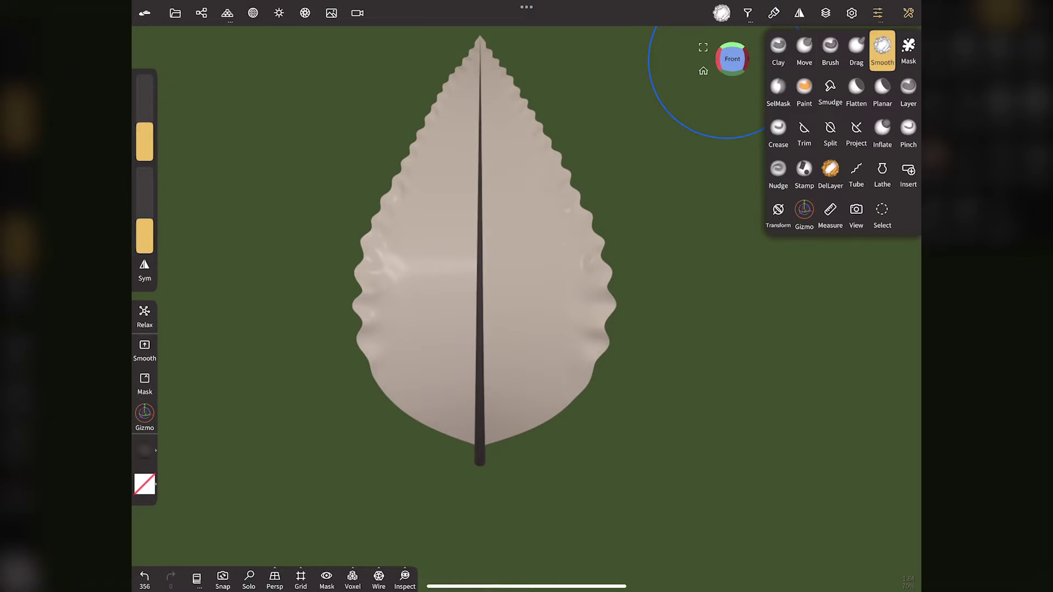
click(514, 299)
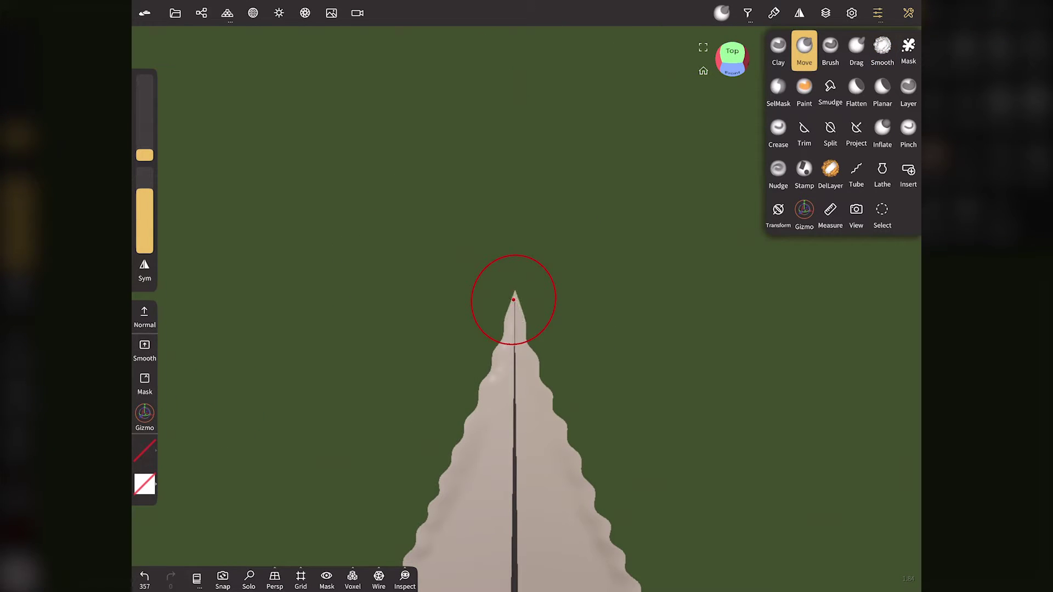
drag(517, 282, 639, 60)
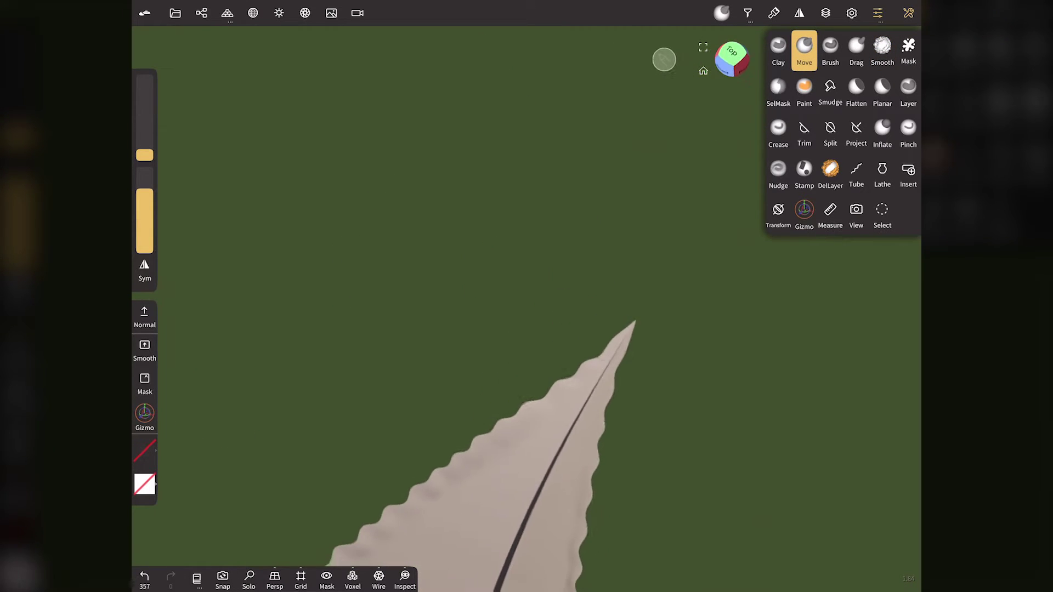
drag(202, 184, 196, 310)
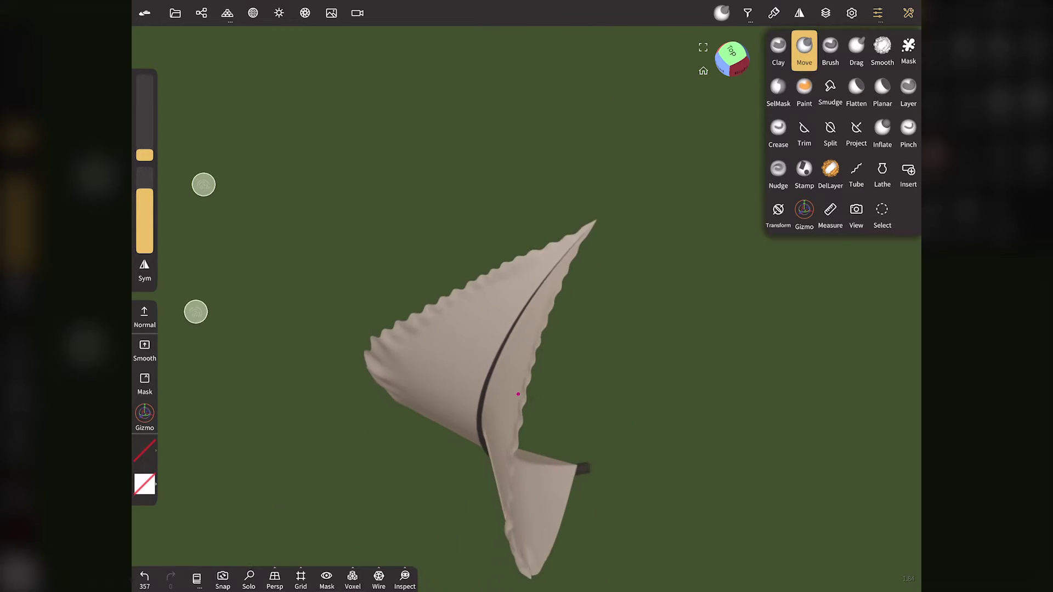
mouse_move(763, 38)
mouse_down()
mouse_move(749, 34)
mouse_move(758, 30)
mouse_move(750, 40)
mouse_up()
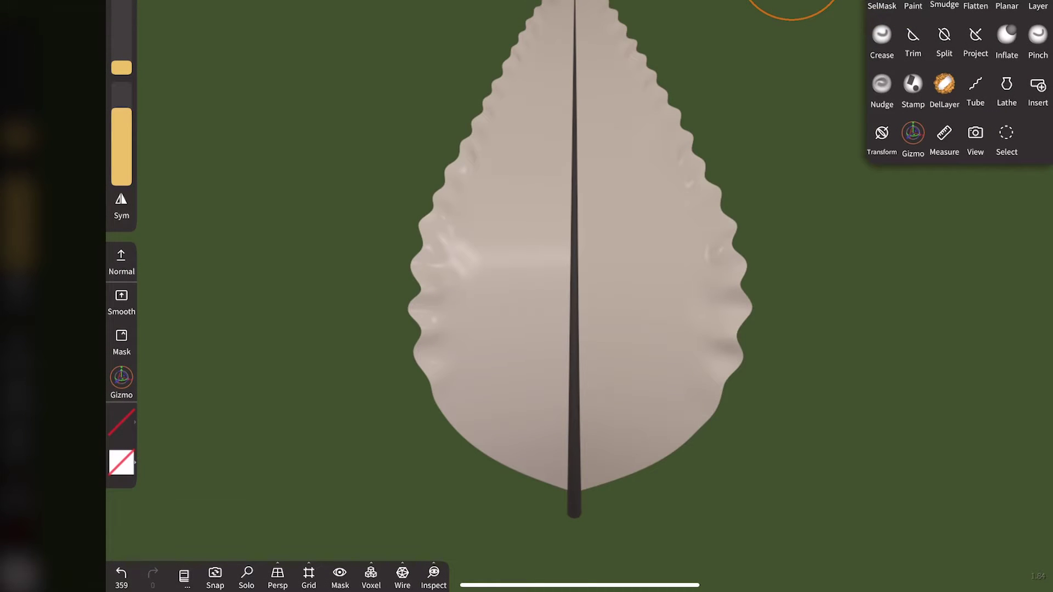
- Paint the whole leaf white (#ffffff) and set the Crease brush to Sub
click(121, 421)
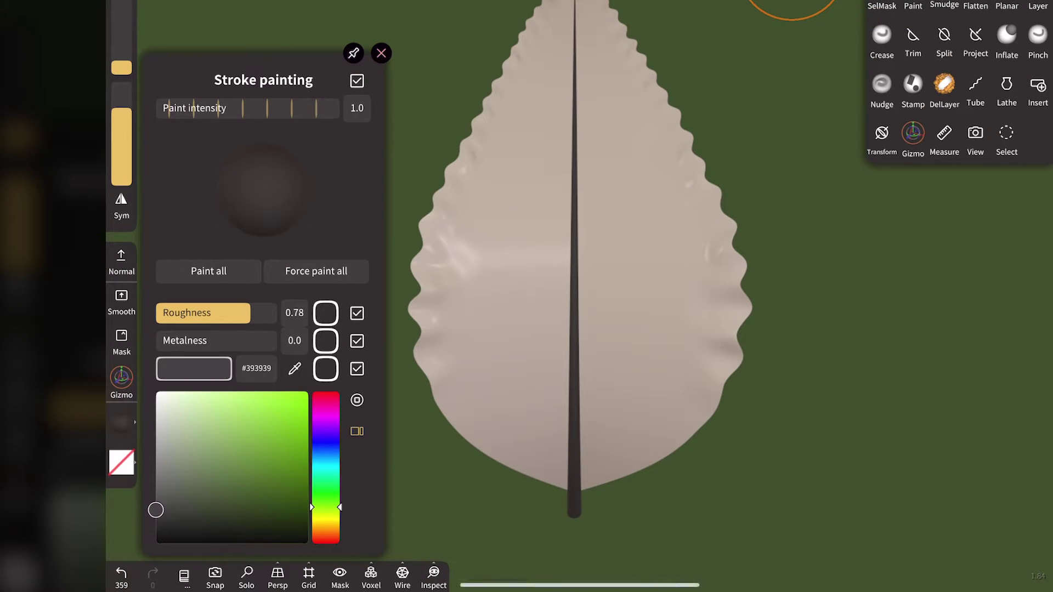
click(155, 392)
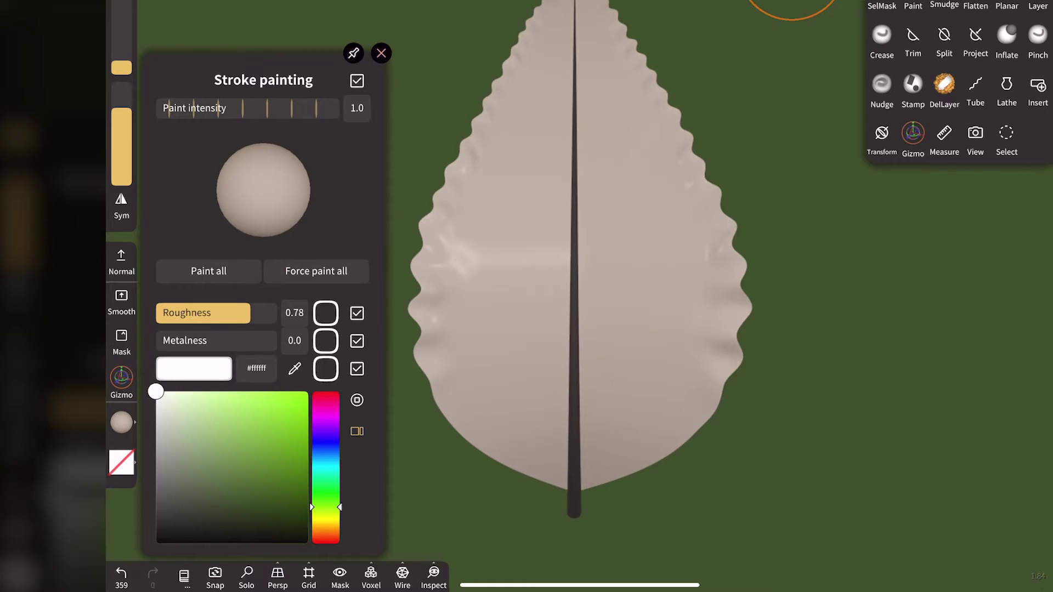
click(198, 271)
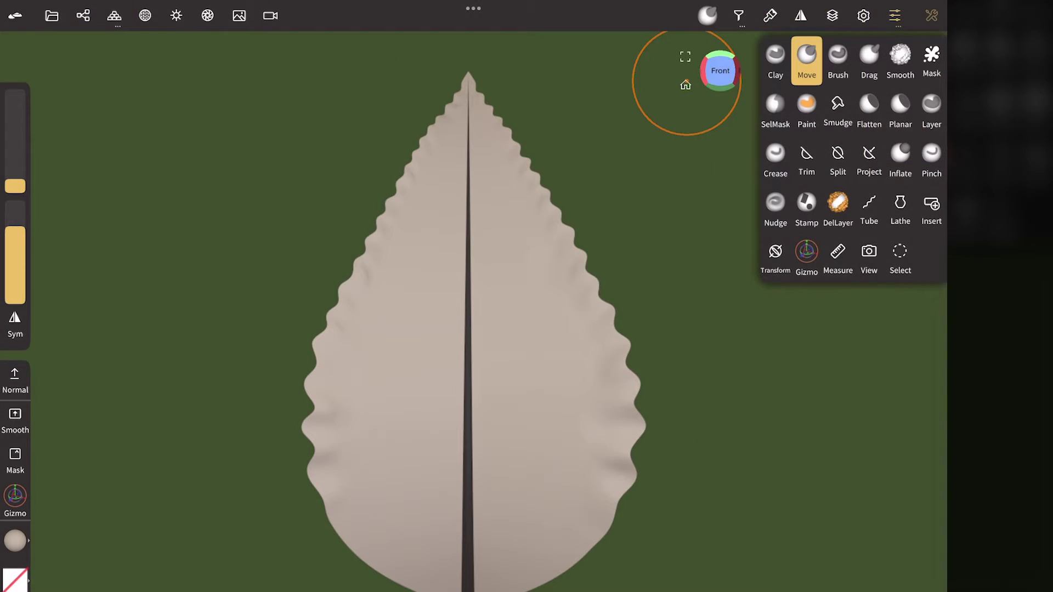
click(775, 156)
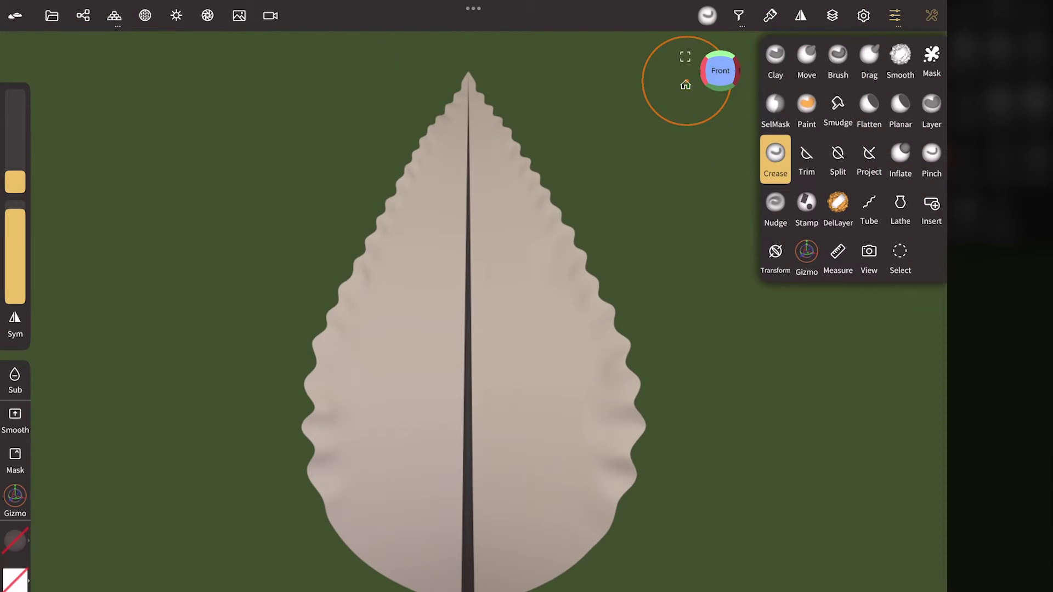
click(145, 313)
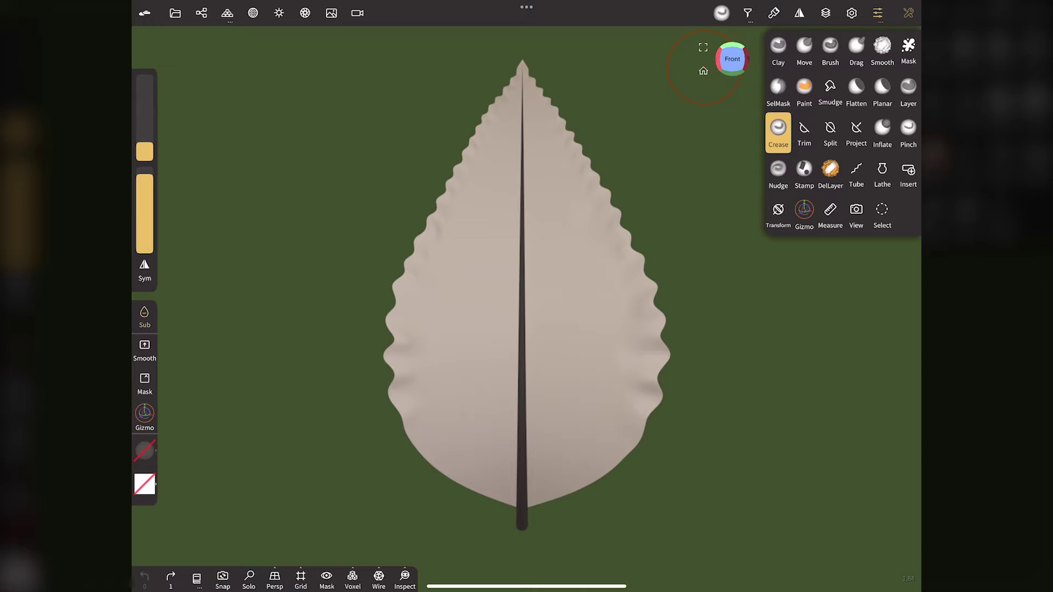
- Carve the lower-left veins into the midrib with a 24 px Crease brush
drag(393, 381, 524, 462)
key(ctrl+z)
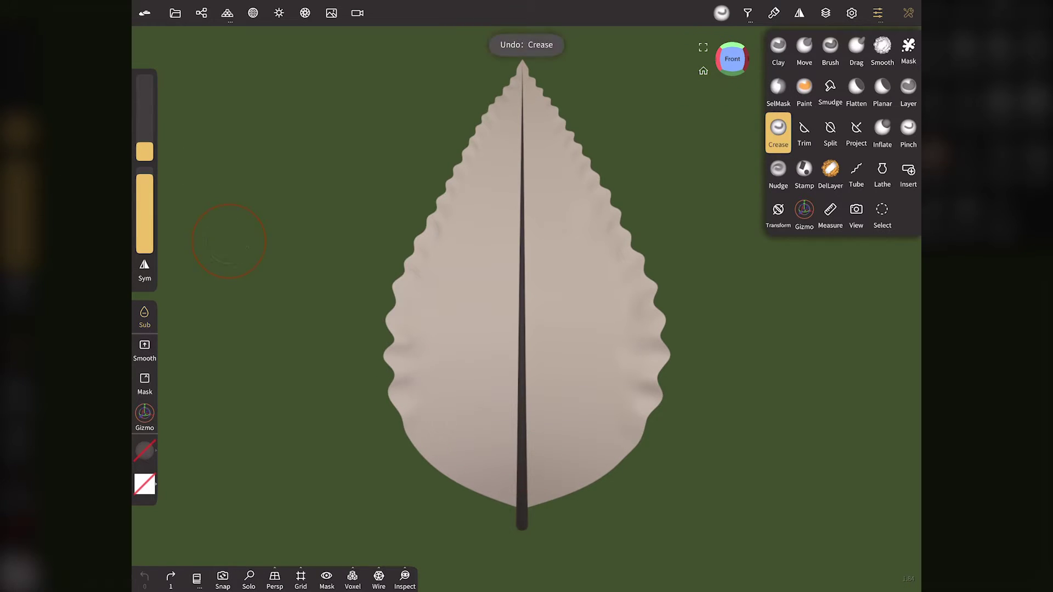
mouse_move(393, 377)
mouse_down()
mouse_move(417, 381)
mouse_move(524, 462)
mouse_up()
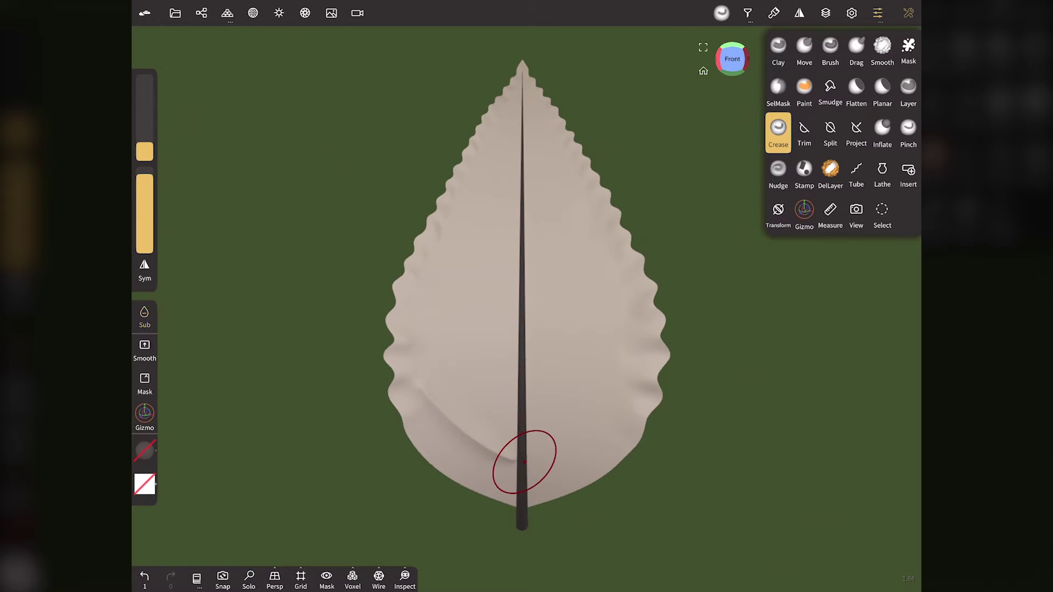
key(ctrl+z)
drag(144, 152, 140, 155)
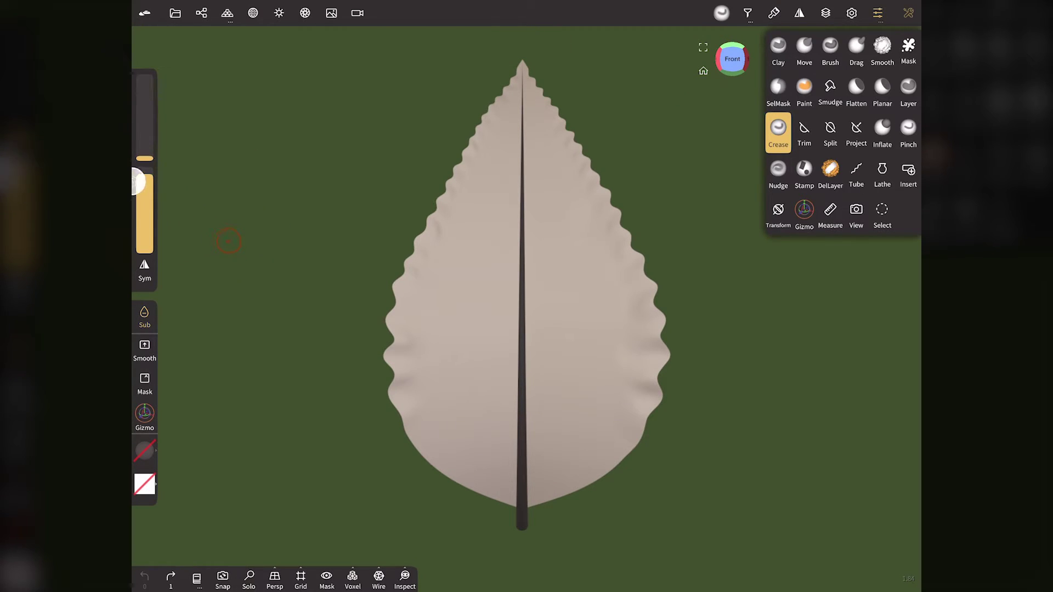
drag(476, 435, 525, 455)
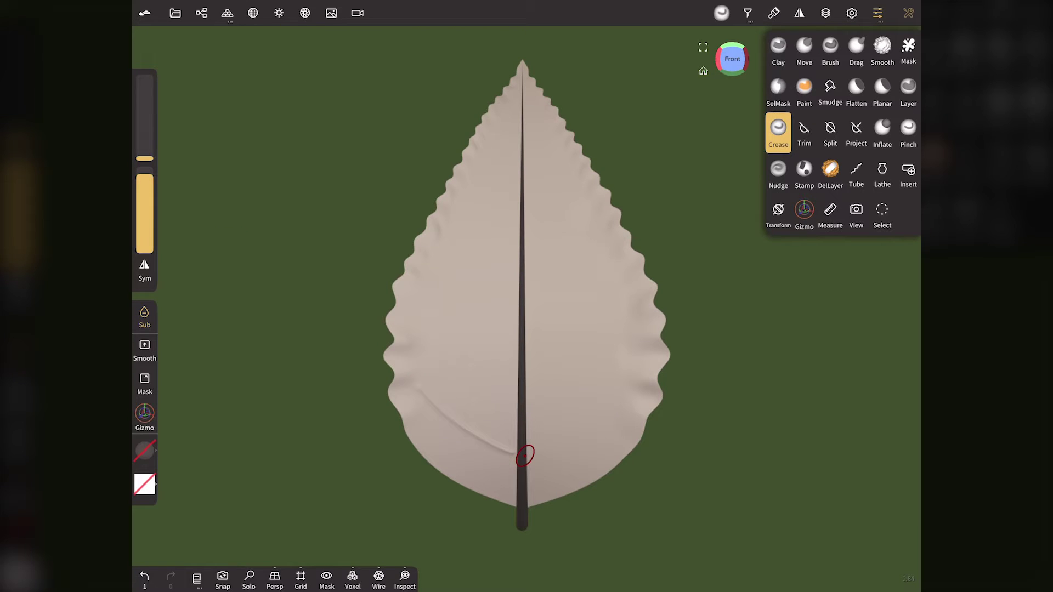
key(ctrl+z)
drag(144, 157, 139, 140)
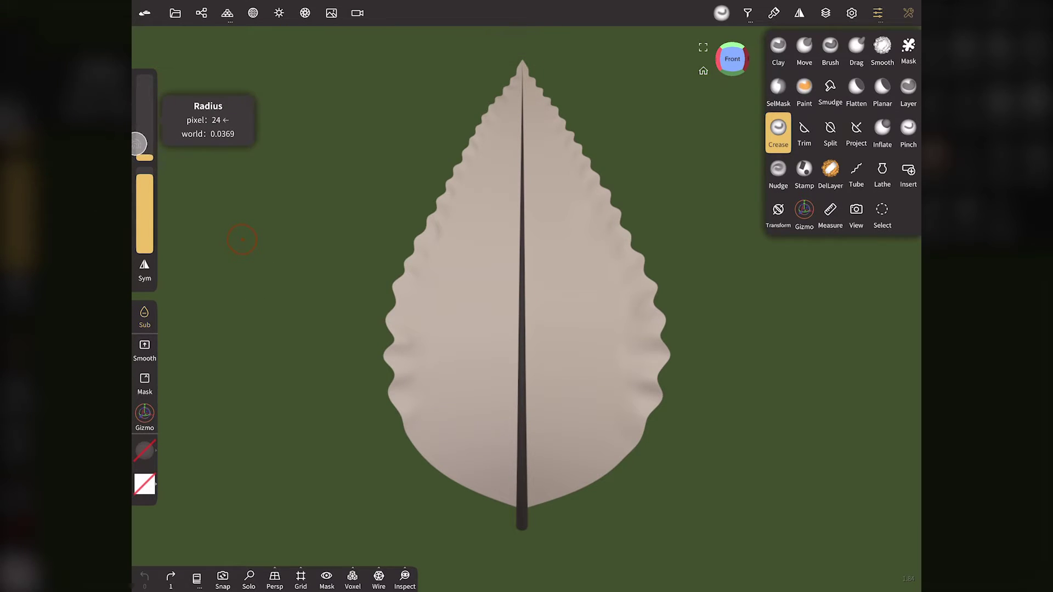
drag(427, 384, 518, 433)
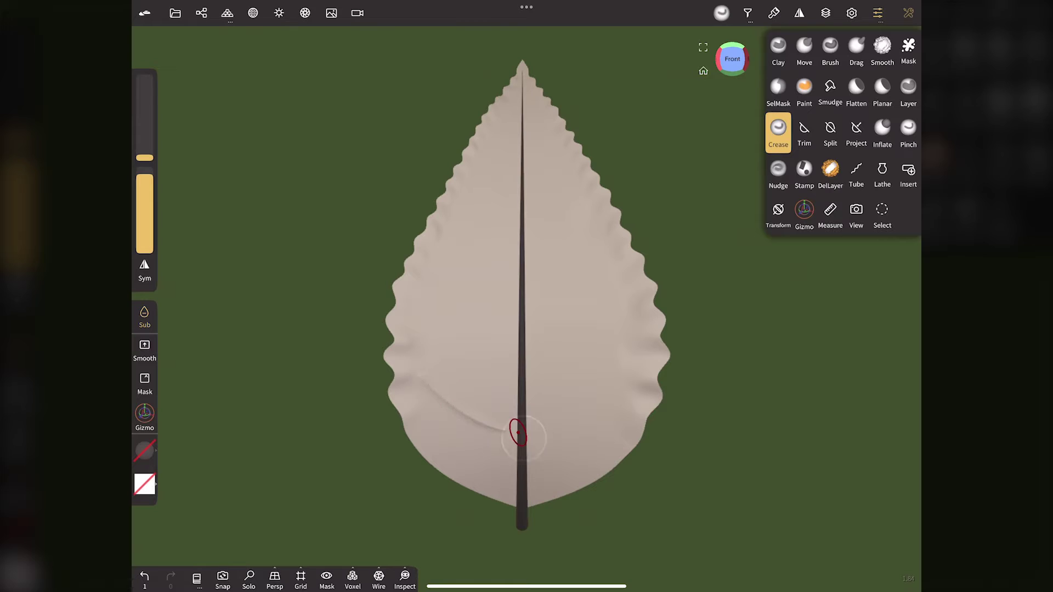
key(ctrl+z)
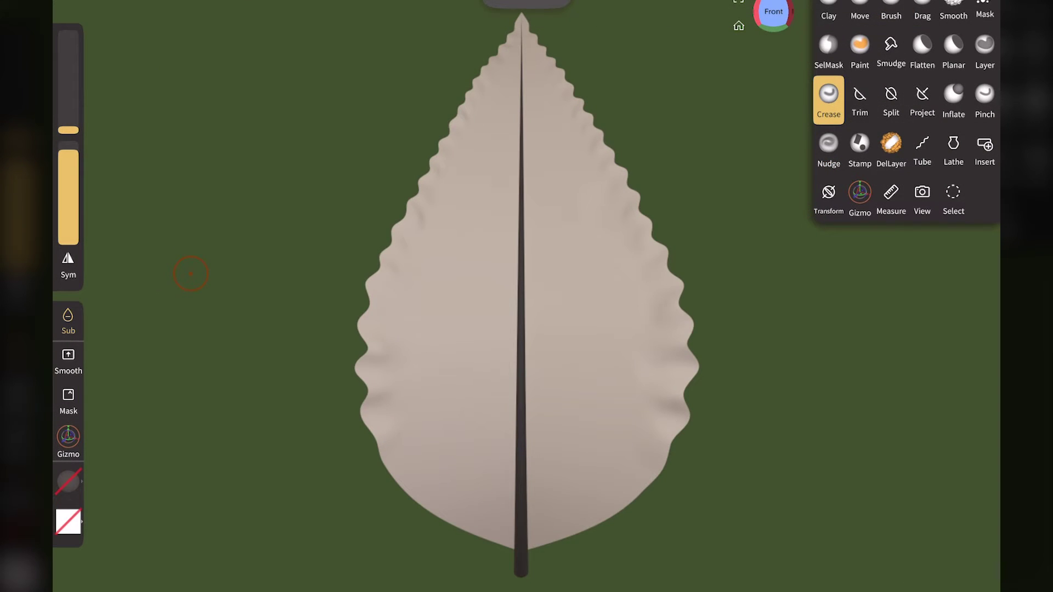
drag(488, 502, 525, 510)
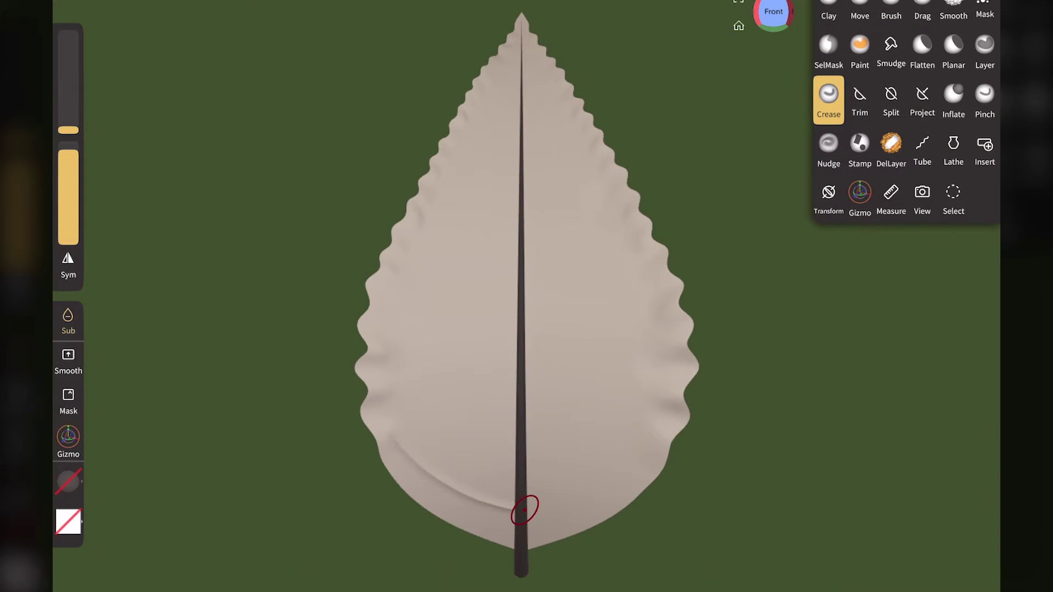
- Carve parallel curved veins up the left half to the tip, then veins on the right half
drag(400, 305, 498, 436)
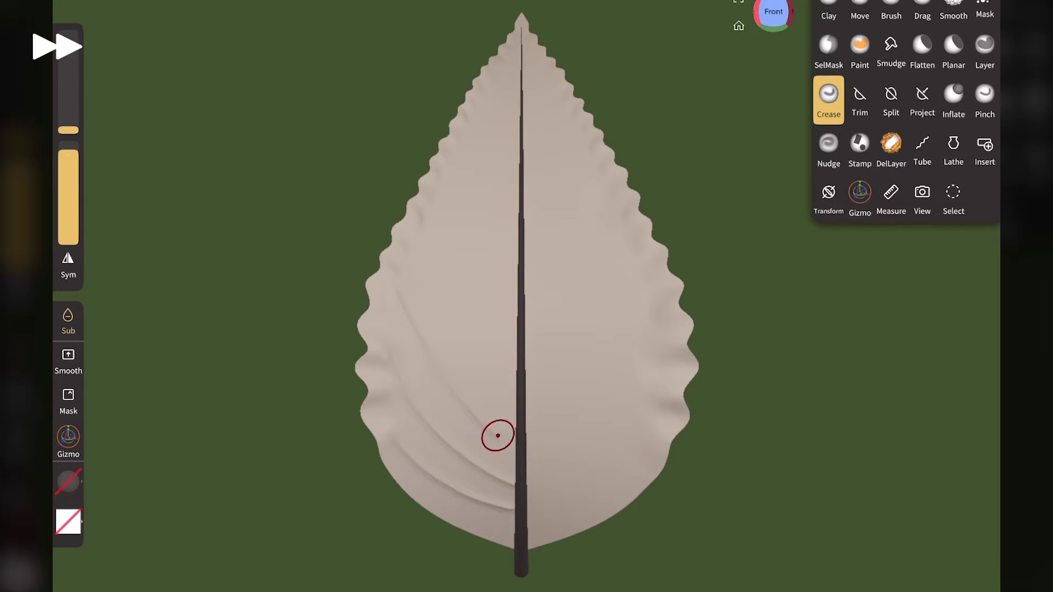
drag(412, 245, 524, 404)
drag(431, 202, 526, 352)
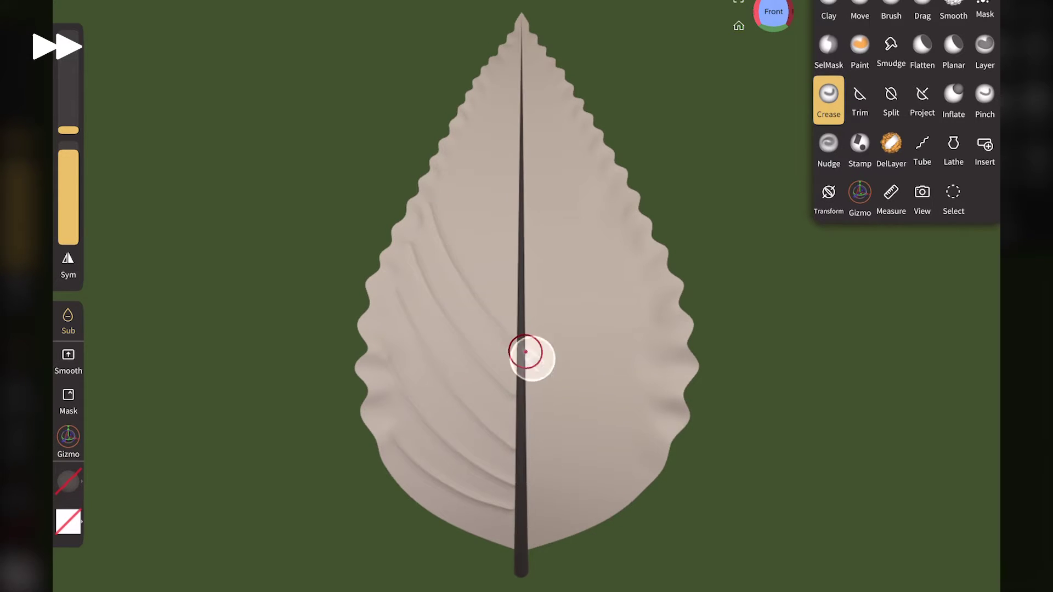
drag(450, 168, 522, 293)
drag(472, 132, 524, 231)
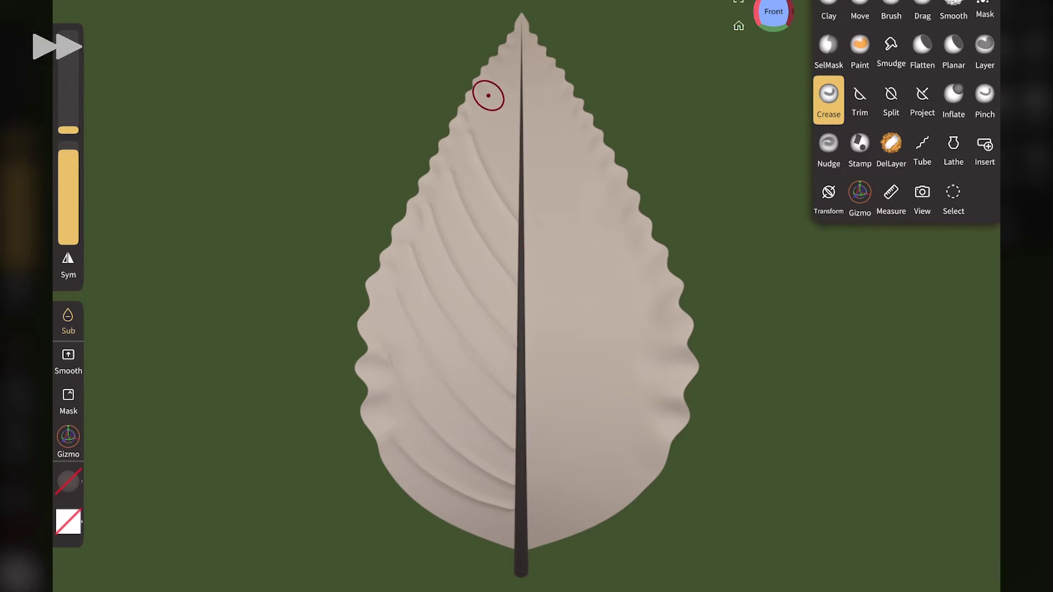
drag(486, 94, 514, 150)
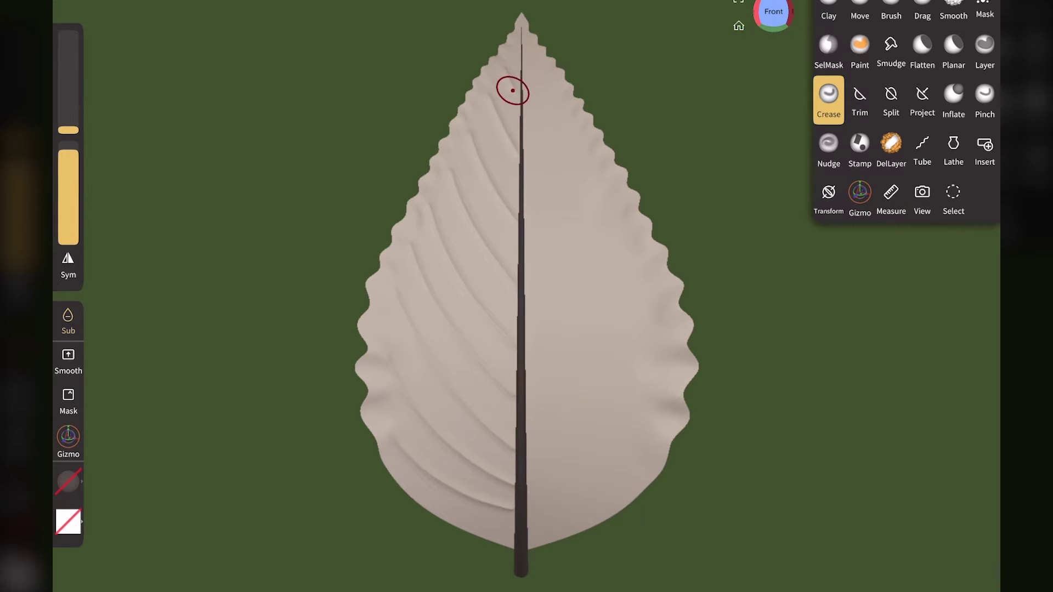
drag(512, 90, 522, 108)
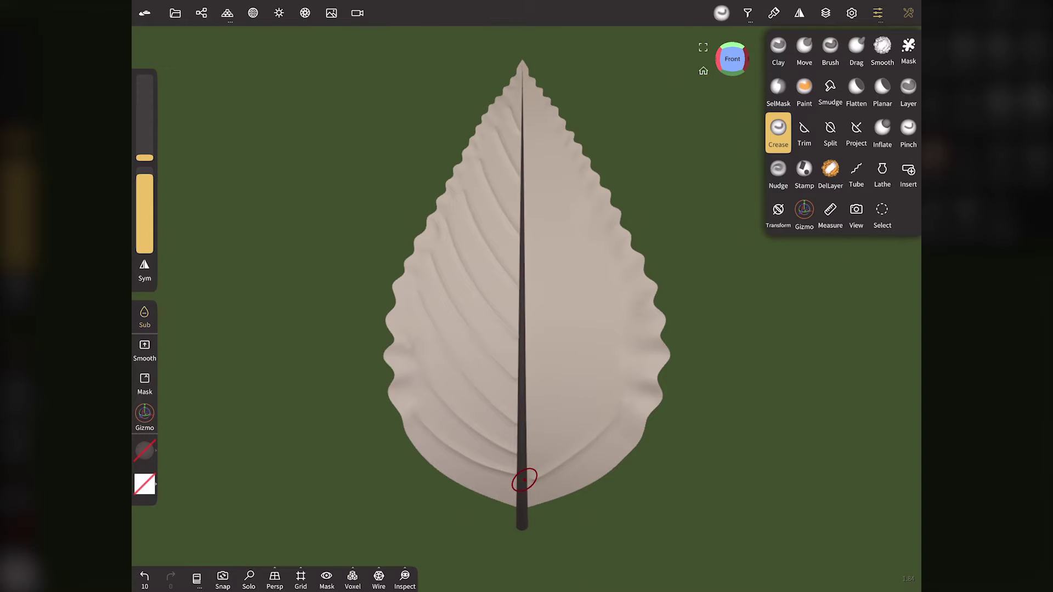
key(ctrl+z)
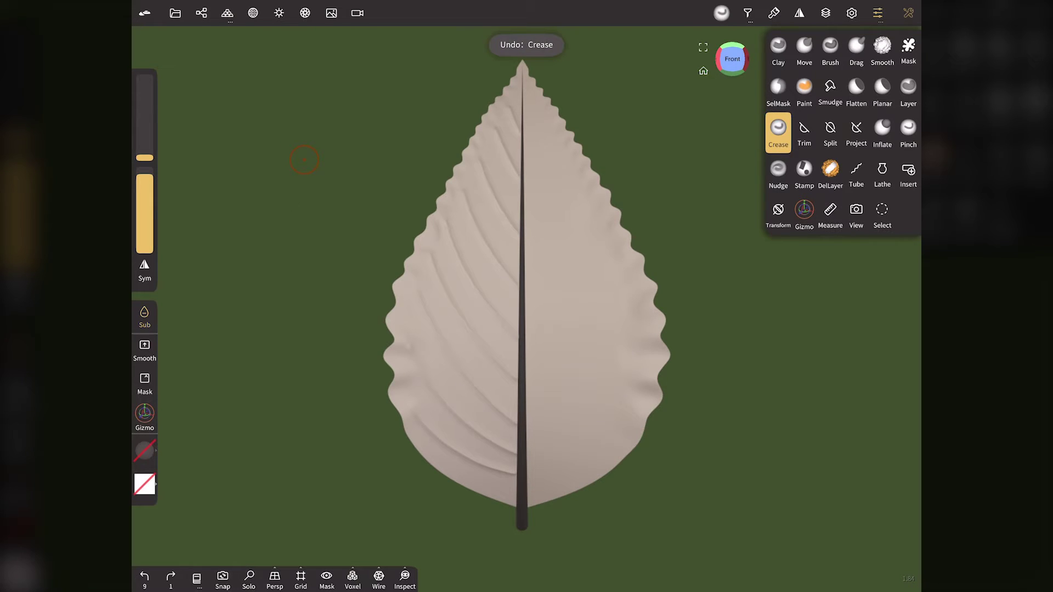
drag(634, 410, 518, 480)
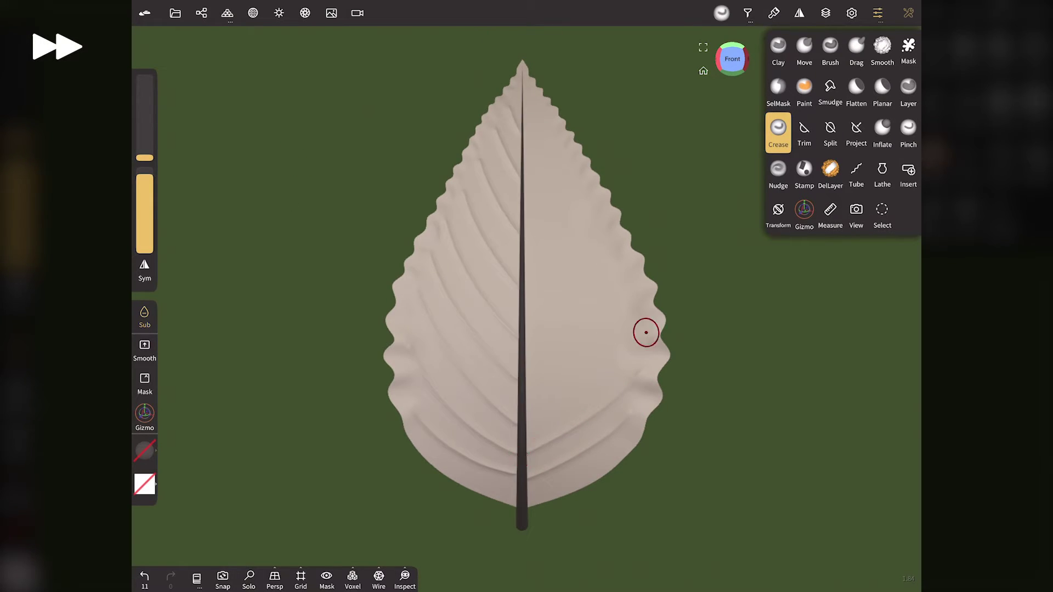
key(ctrl+z)
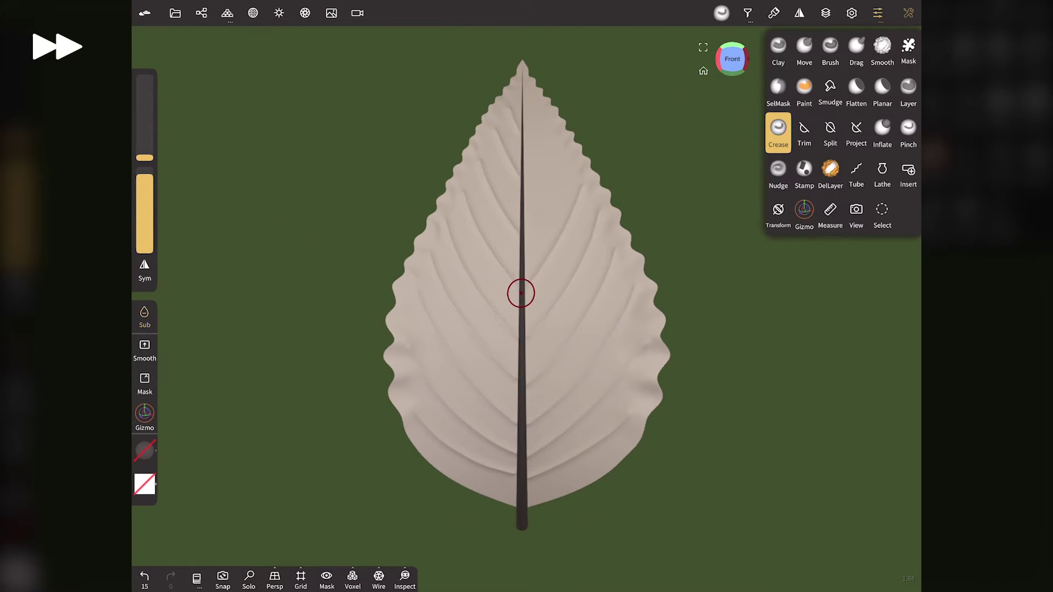
drag(555, 130, 520, 186)
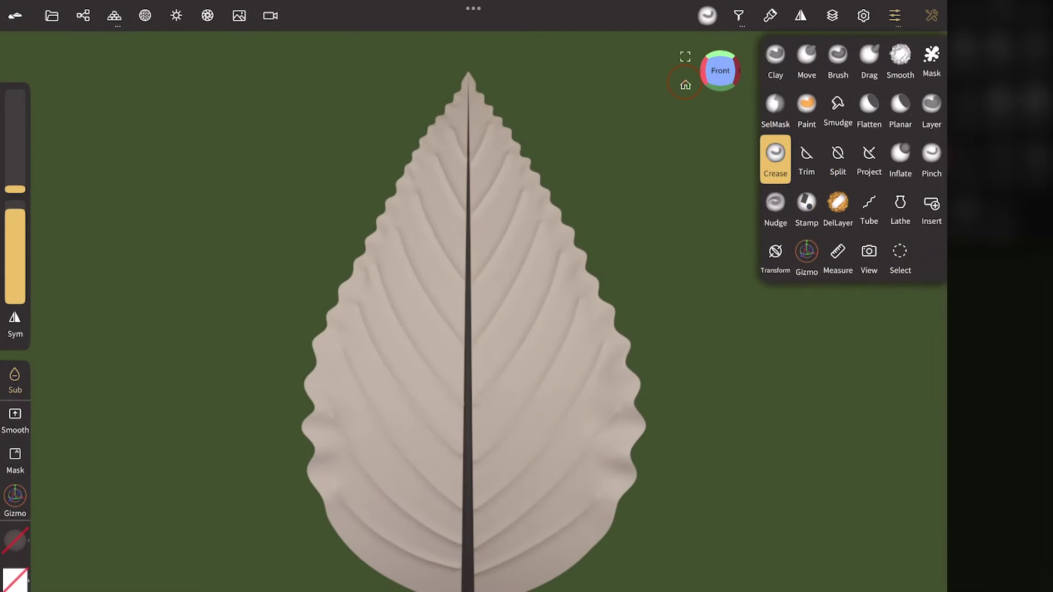
- Smooth the left edge up to the tip and the serrated right edge with a smaller Smooth brush
click(900, 54)
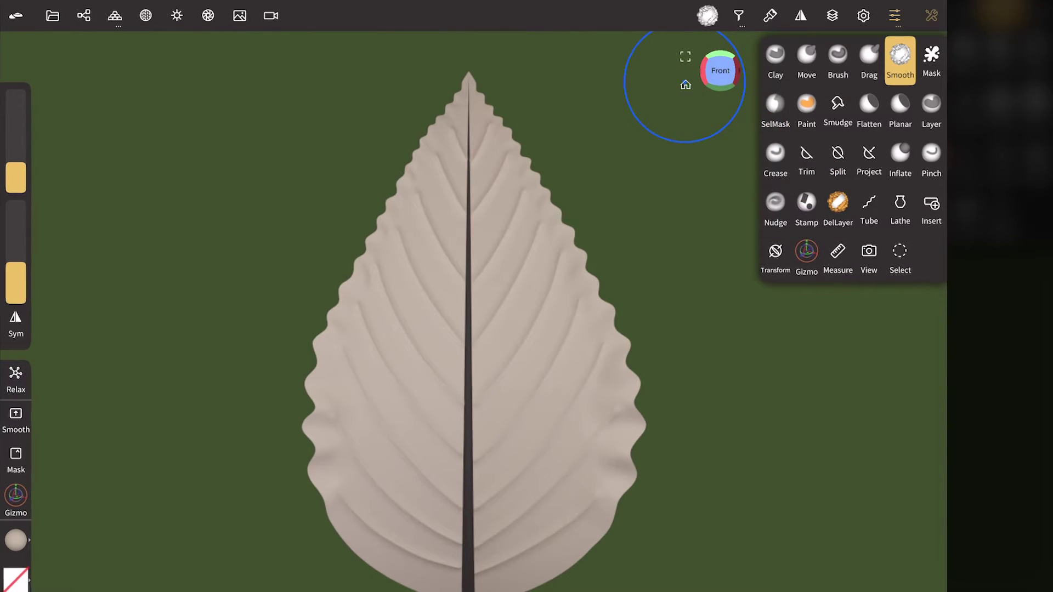
drag(140, 84, 148, 141)
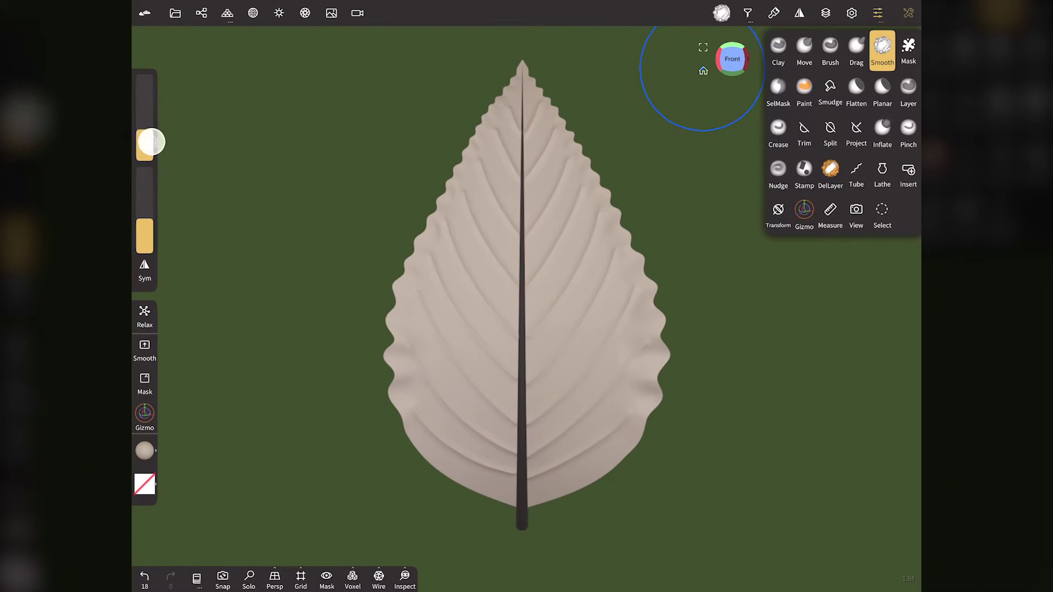
mouse_move(494, 129)
mouse_down()
mouse_move(437, 248)
mouse_move(462, 178)
mouse_up()
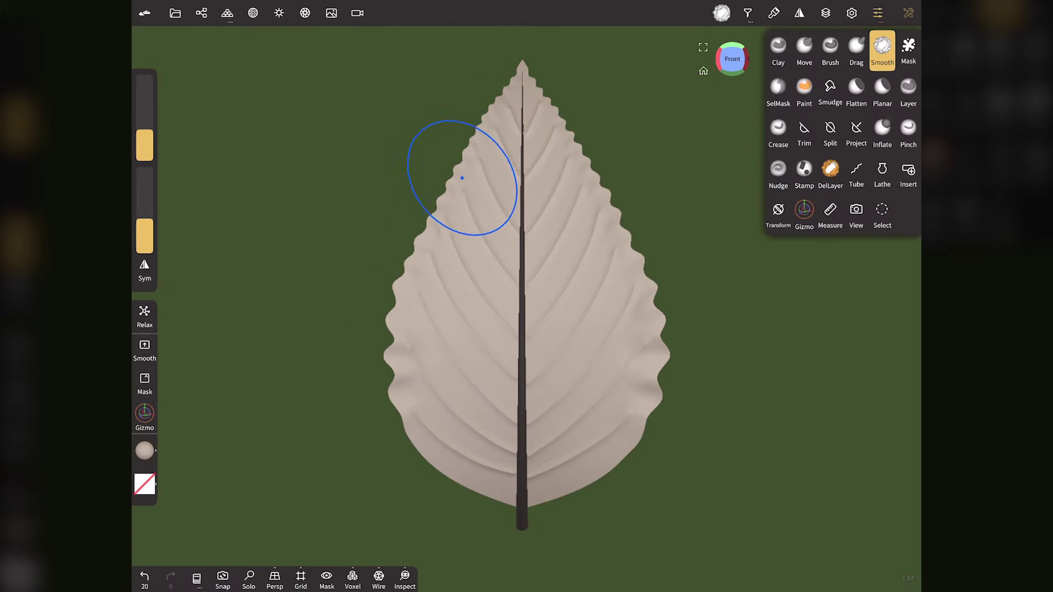
drag(415, 288, 418, 283)
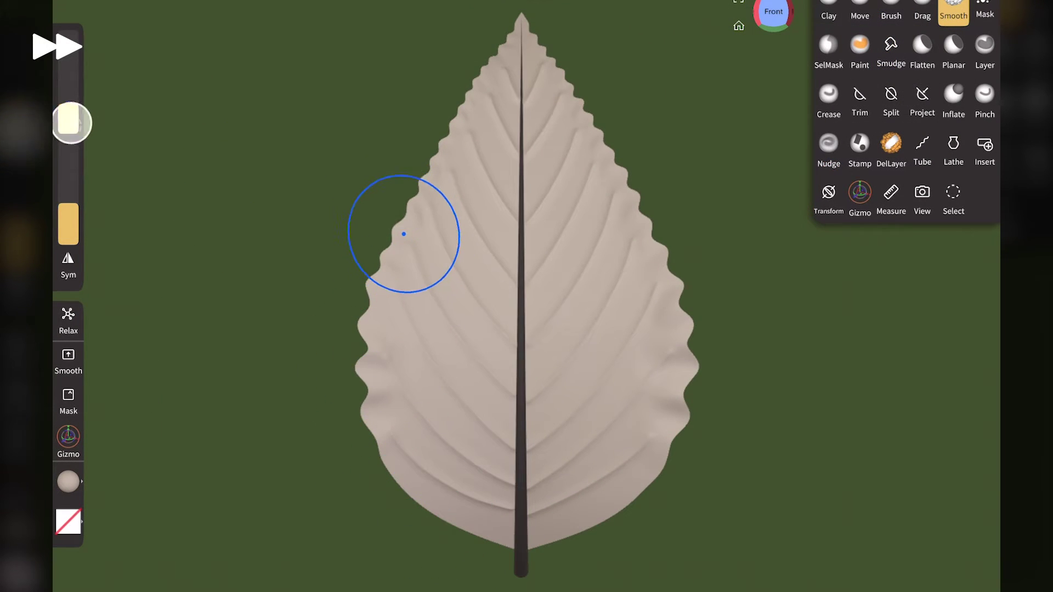
drag(470, 133, 549, 68)
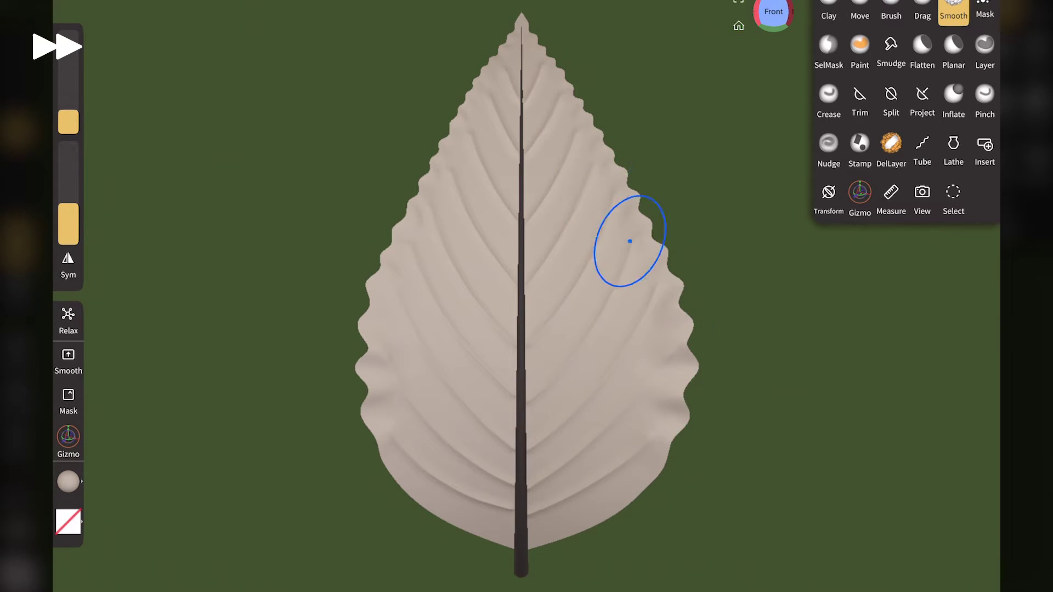
mouse_move(629, 241)
mouse_down()
mouse_move(637, 505)
mouse_move(524, 80)
mouse_up()
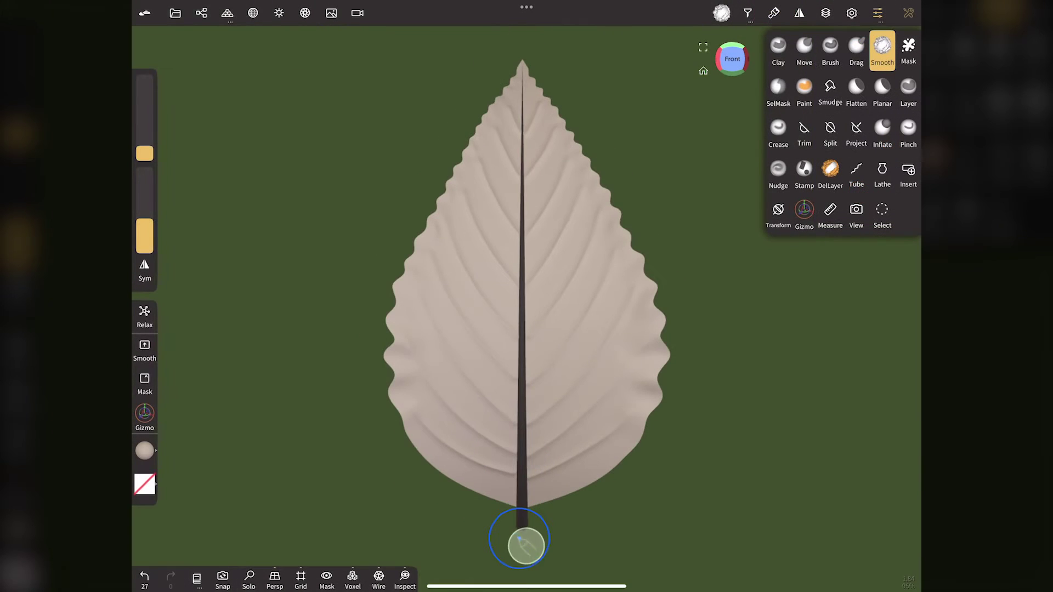
drag(527, 541, 809, 70)
drag(647, 63, 585, 63)
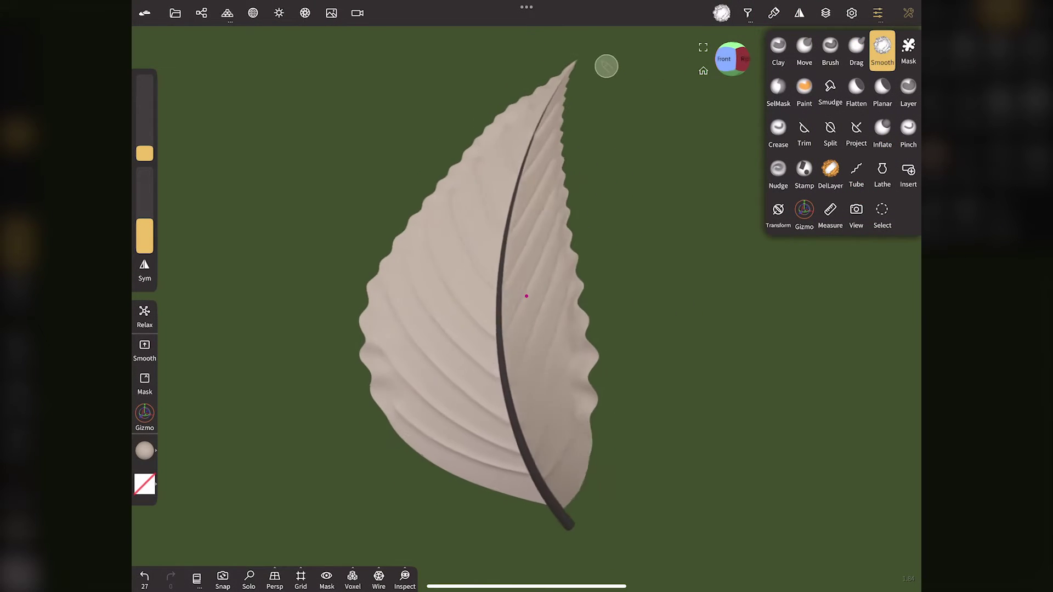
click(723, 58)
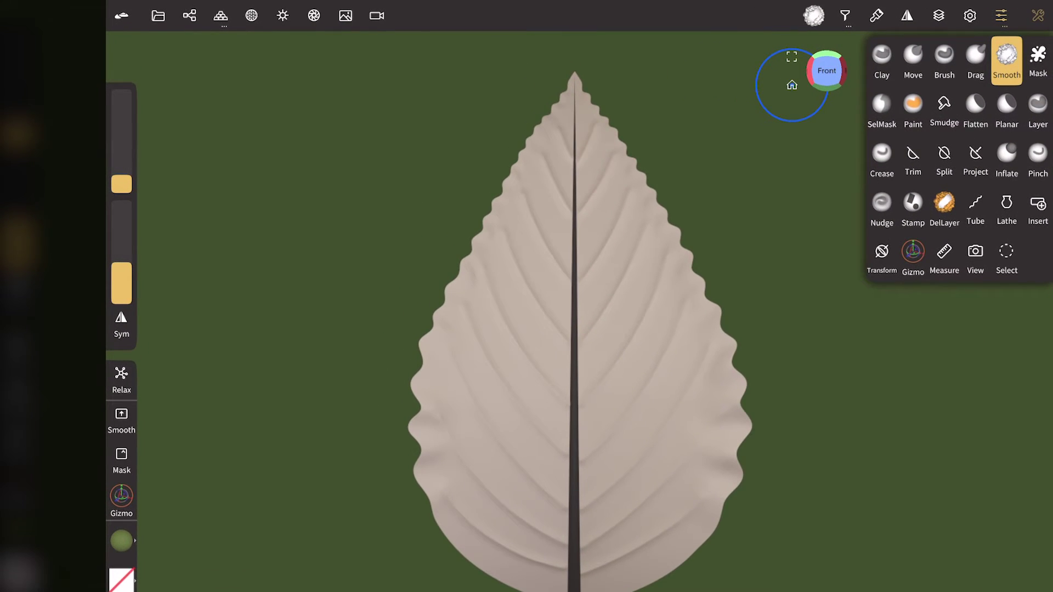
- Add a Plane primitive and move it below the second Tube in the scene list
click(190, 15)
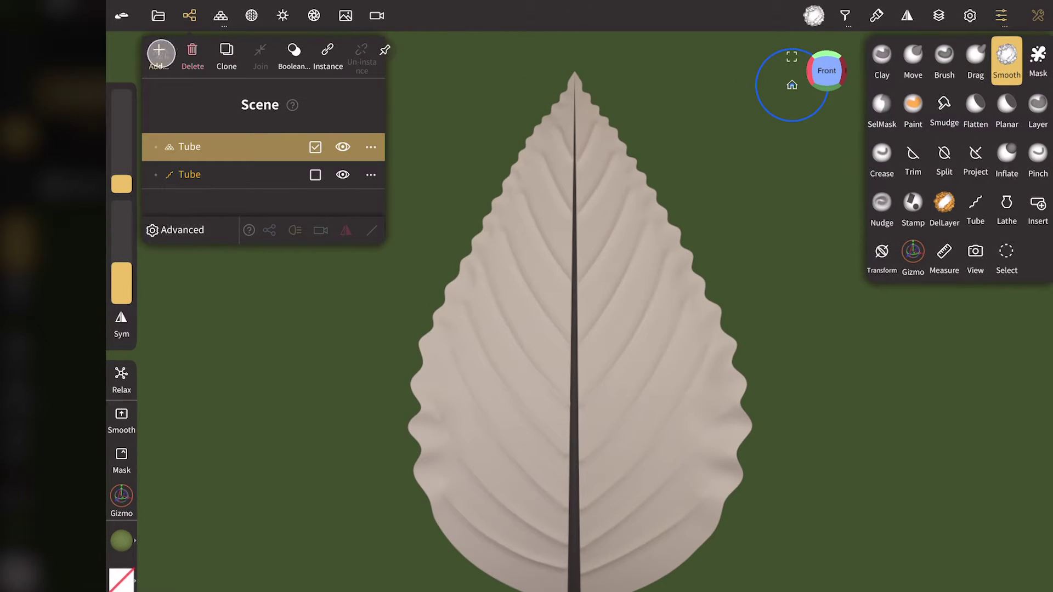
click(159, 51)
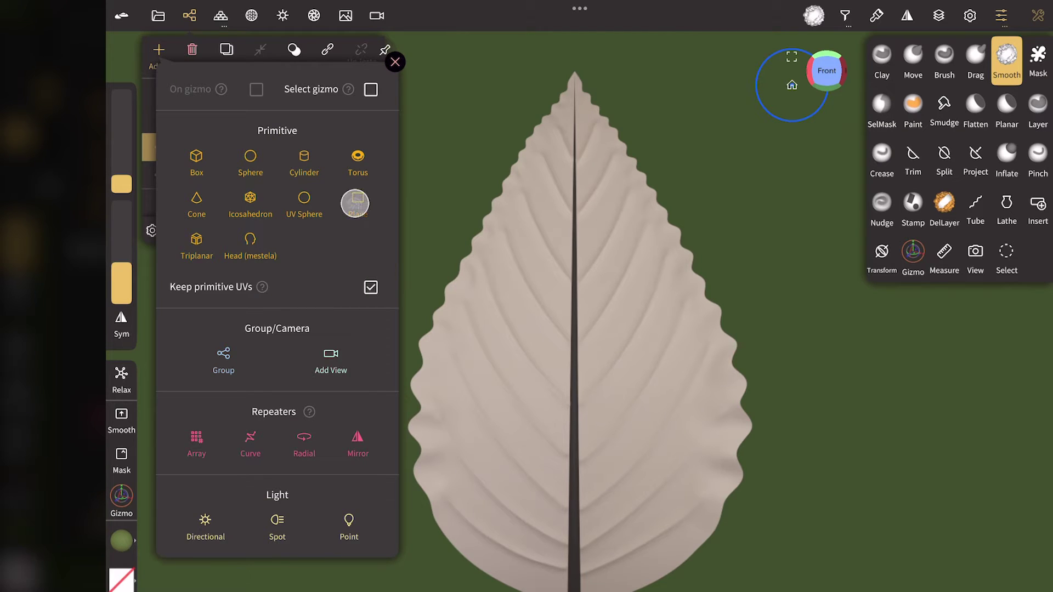
click(354, 203)
drag(284, 184, 284, 209)
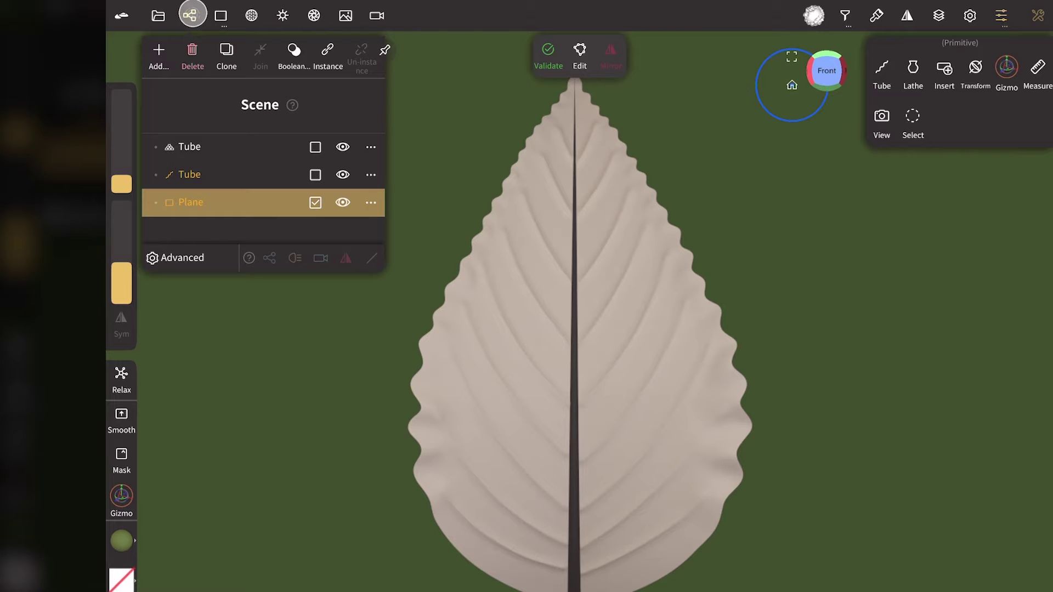
click(189, 15)
click(792, 85)
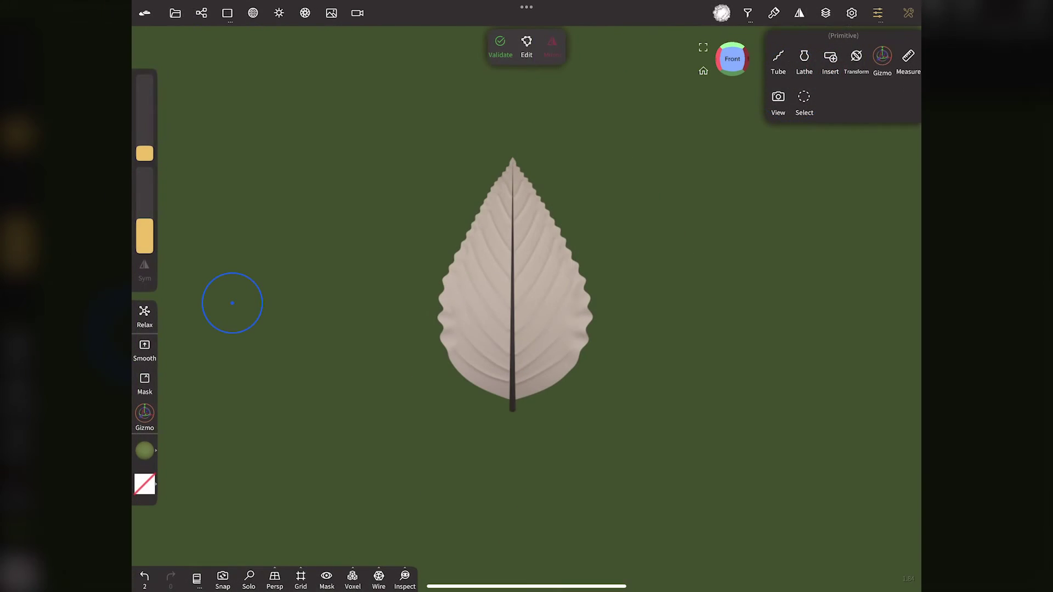
- Stand the plane upright at 90°, enlarge it, and push it back behind the leaf
drag(742, 55, 736, 103)
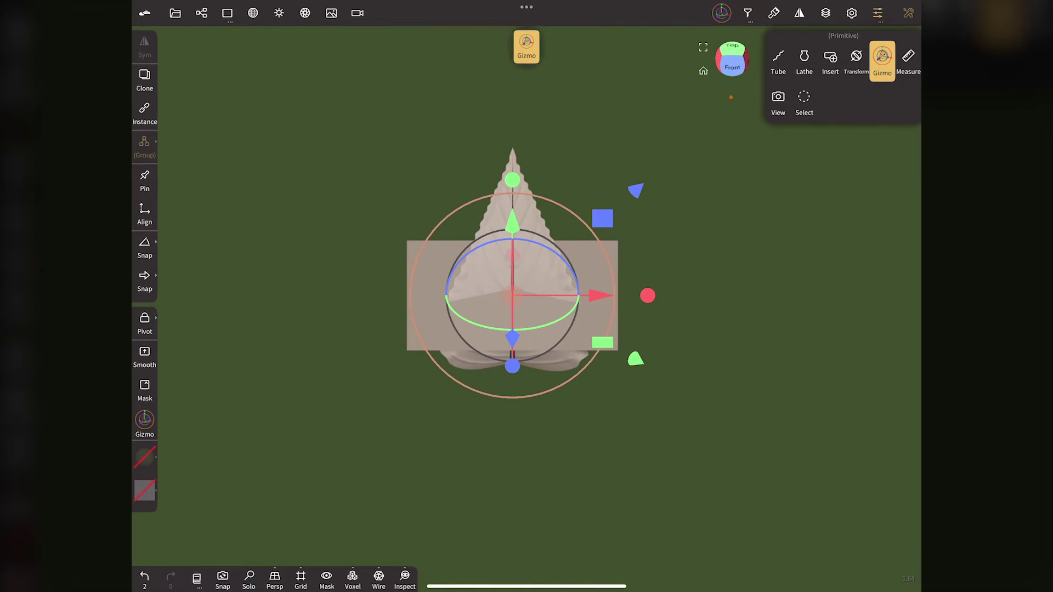
drag(512, 255, 509, 376)
click(735, 66)
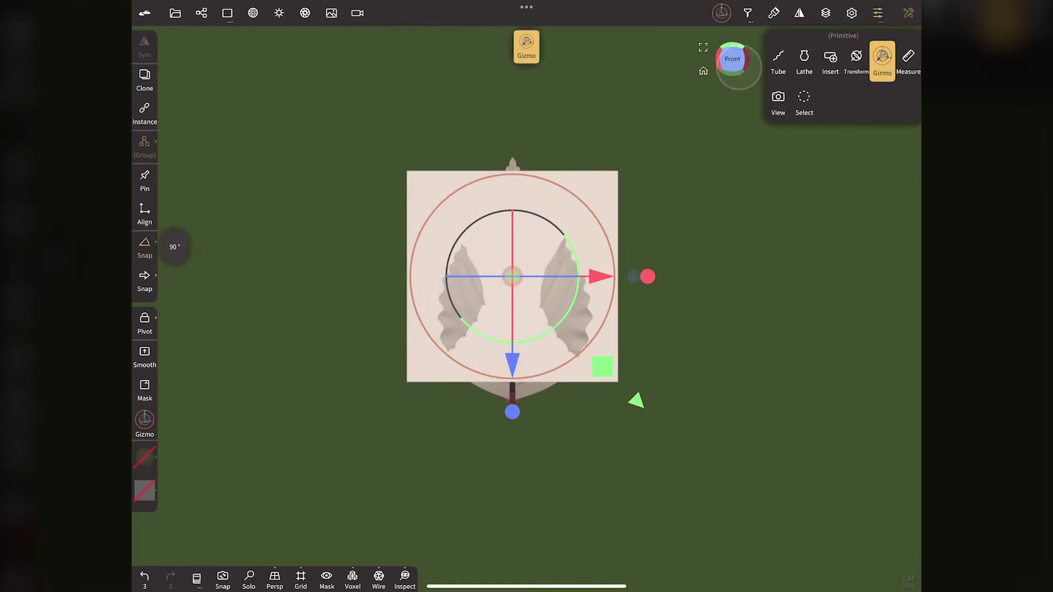
drag(599, 338, 752, 451)
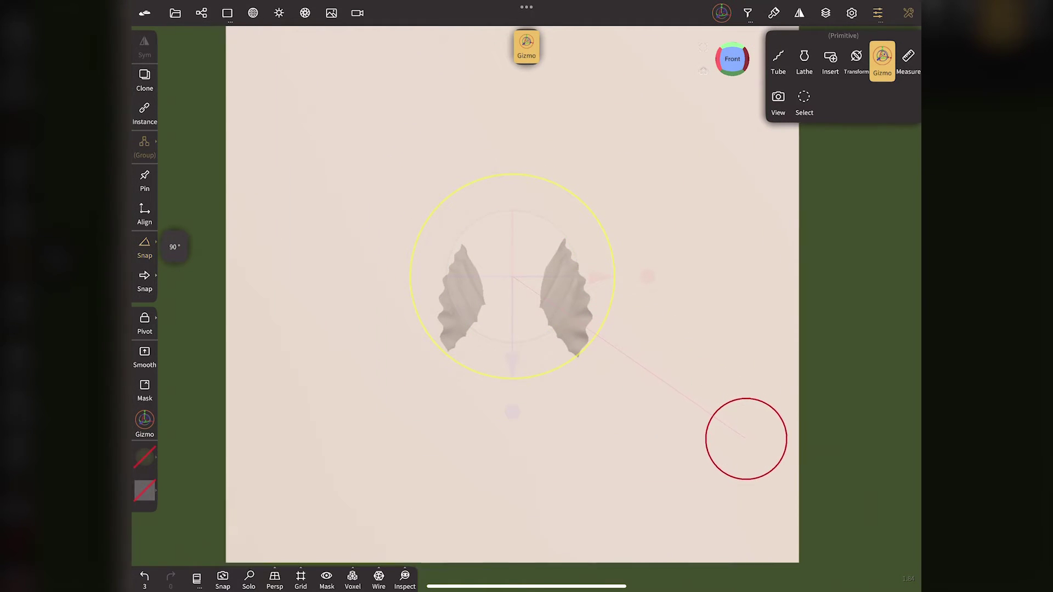
click(745, 59)
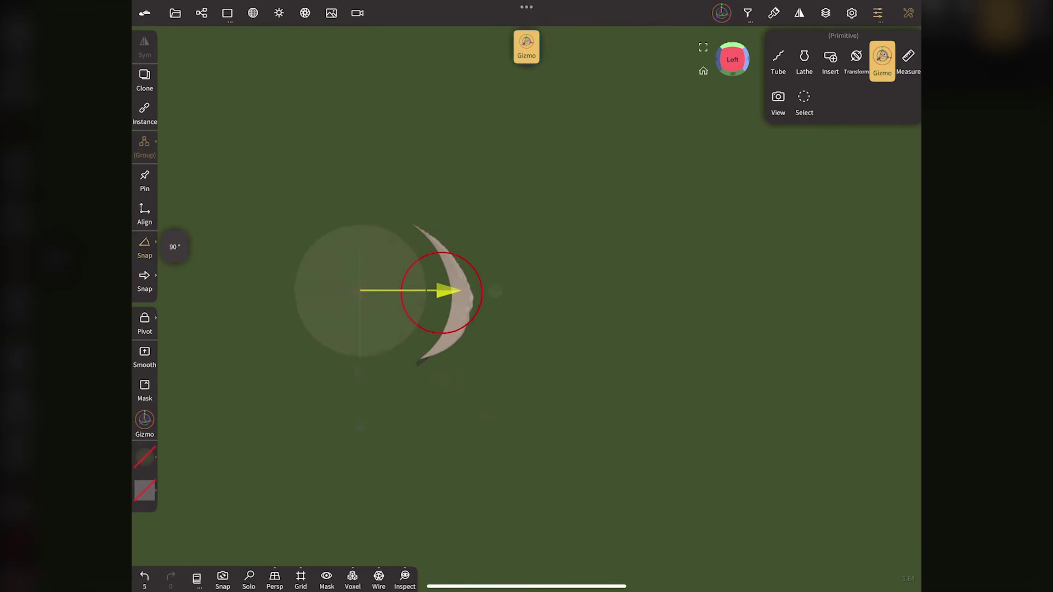
drag(548, 289, 395, 291)
drag(729, 61, 689, 64)
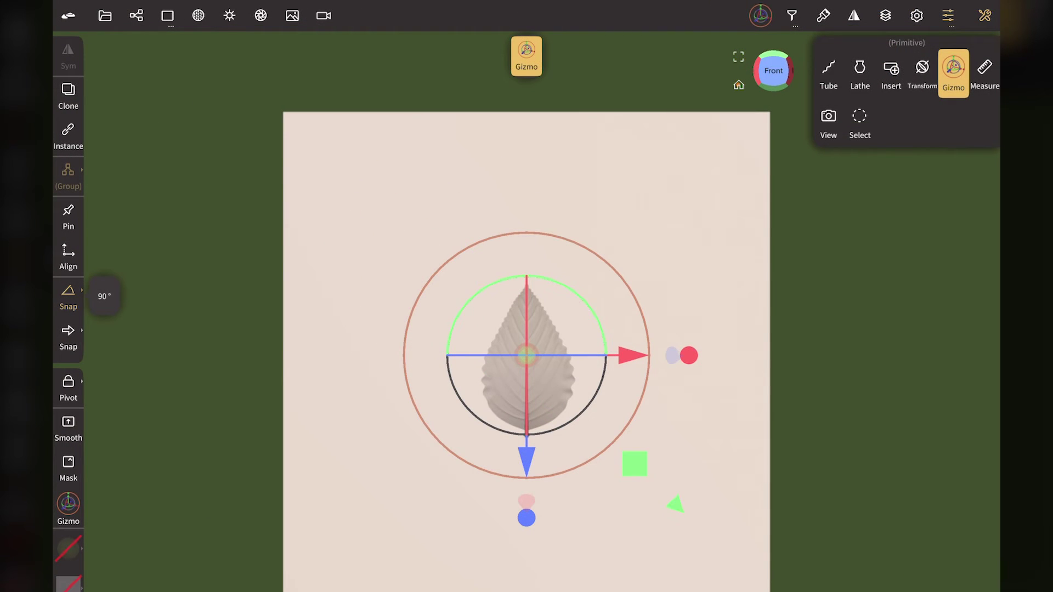
click(526, 56)
click(482, 60)
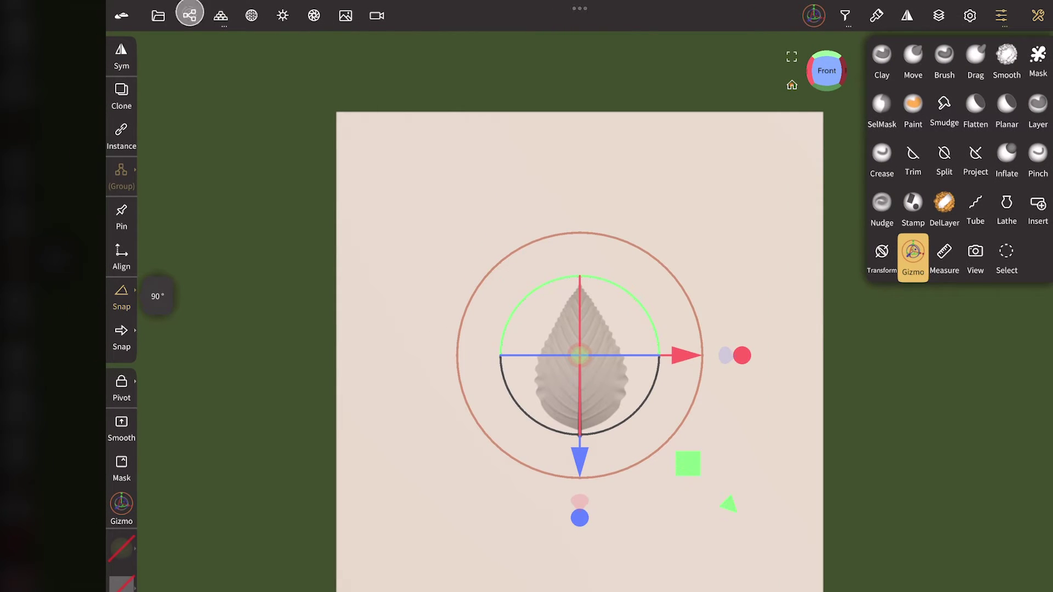
- Select both Tubes and tilt the leaf and stem about 35° diagonally with snapping off
click(189, 15)
click(284, 180)
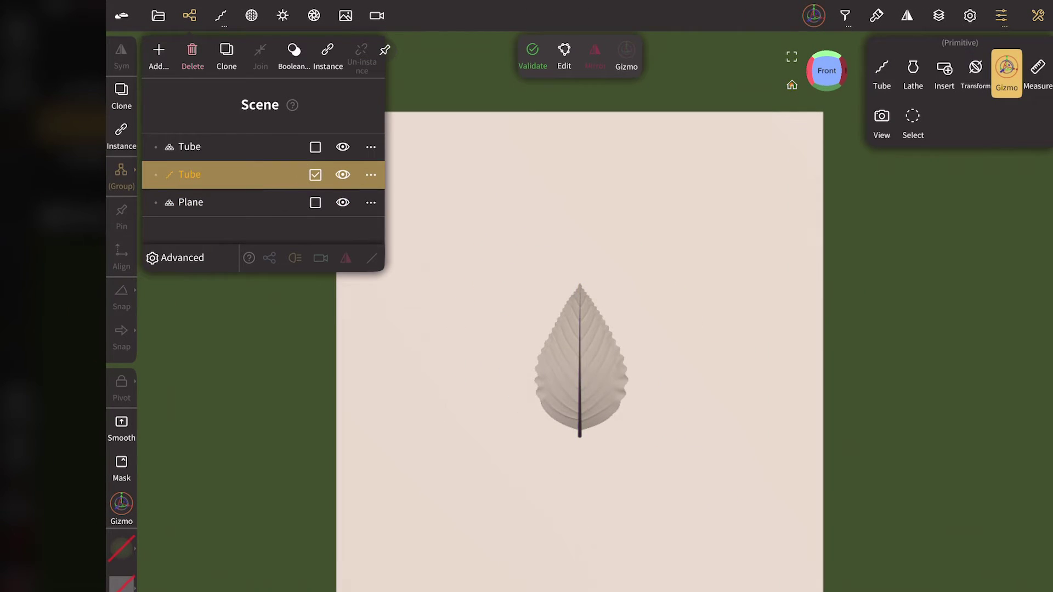
click(316, 147)
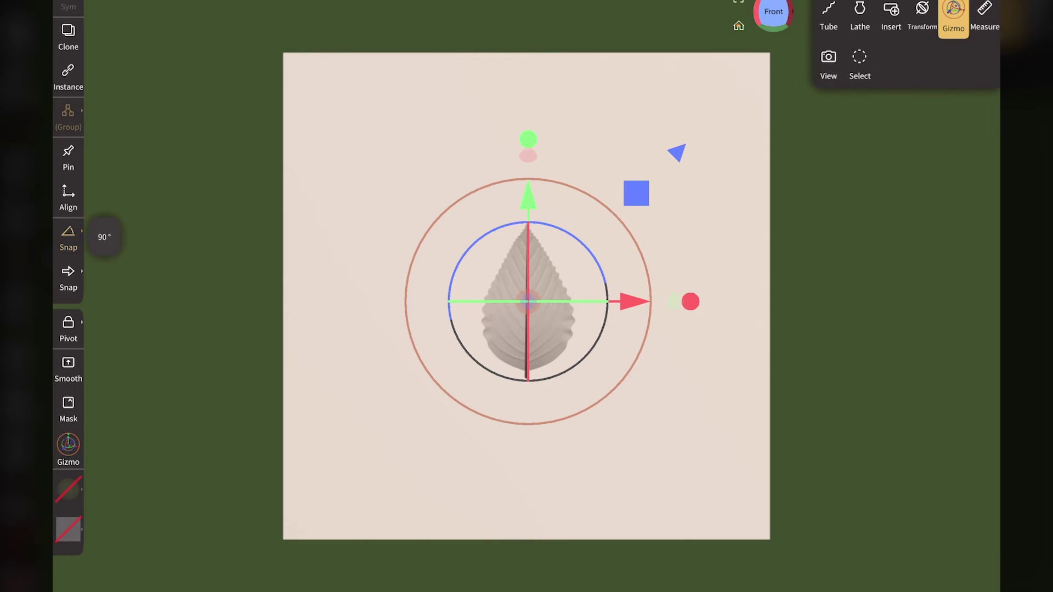
click(72, 236)
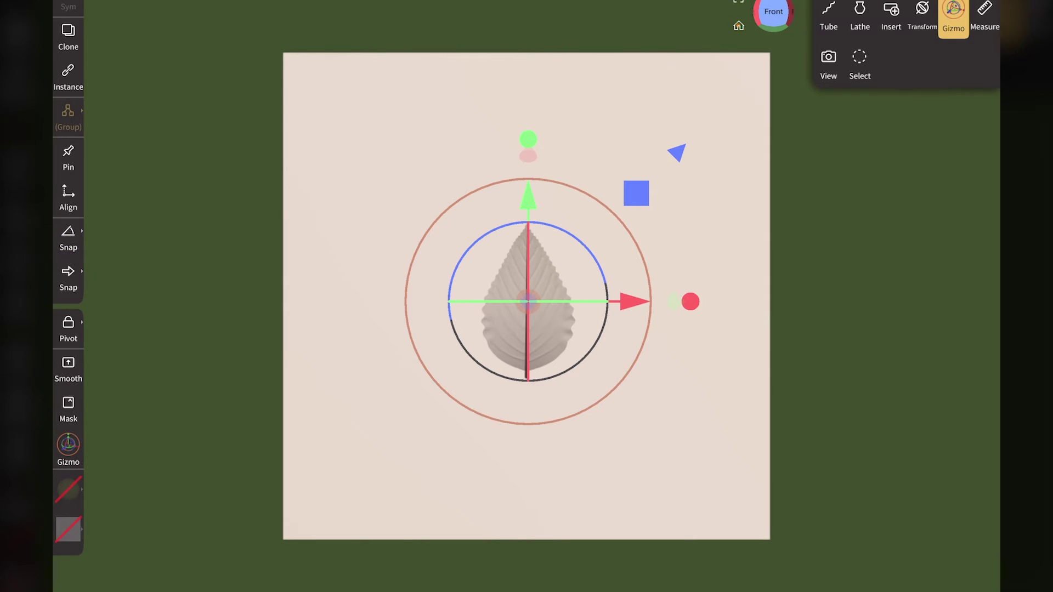
drag(587, 247, 629, 302)
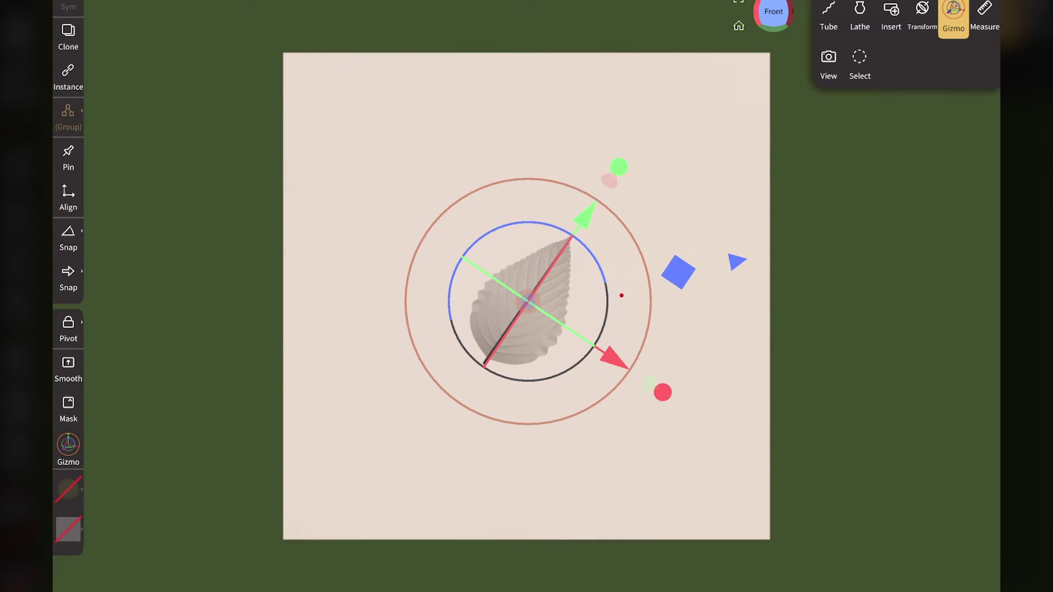
click(621, 296)
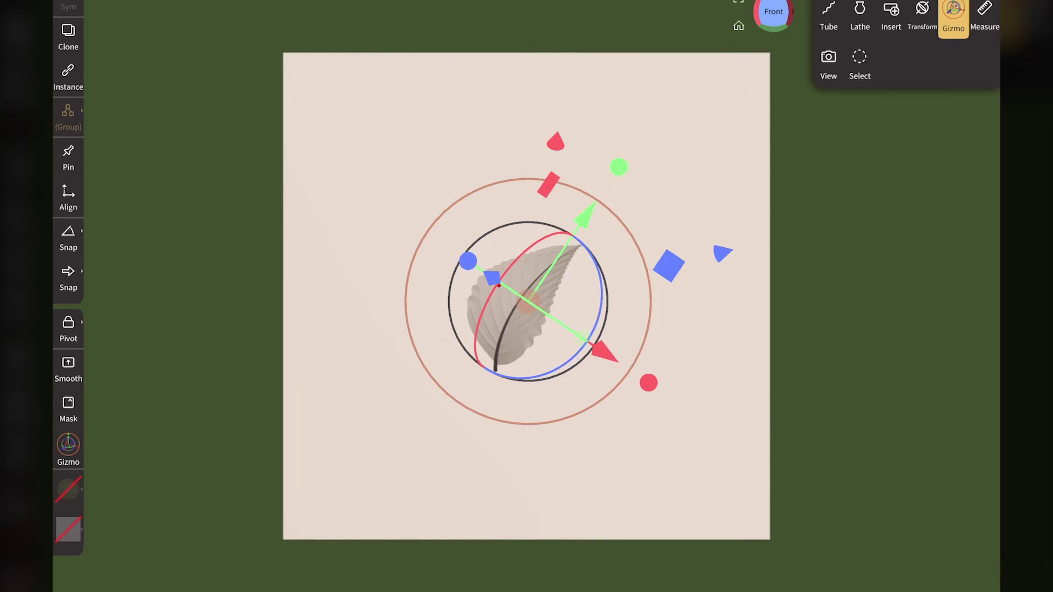
click(499, 285)
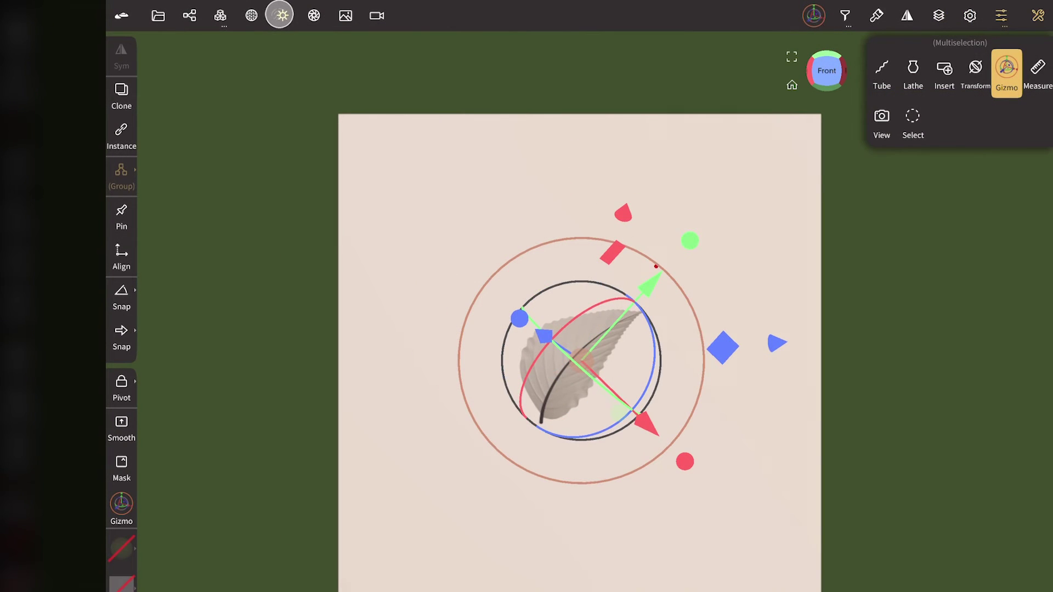
click(281, 16)
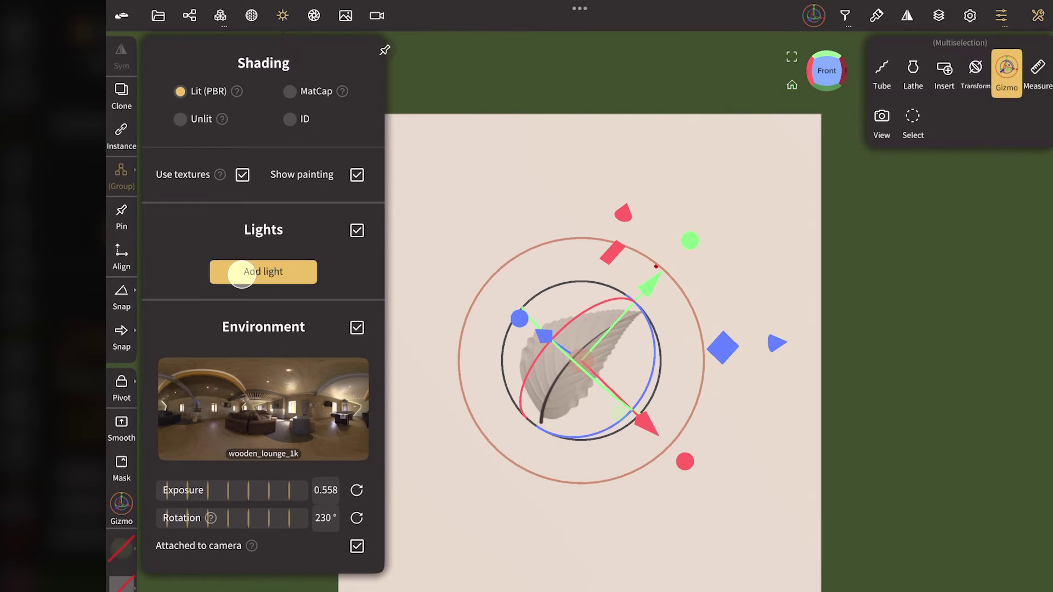
- Add a light and position it above the leaf, aiming its shadow from front and side views
click(241, 274)
click(283, 15)
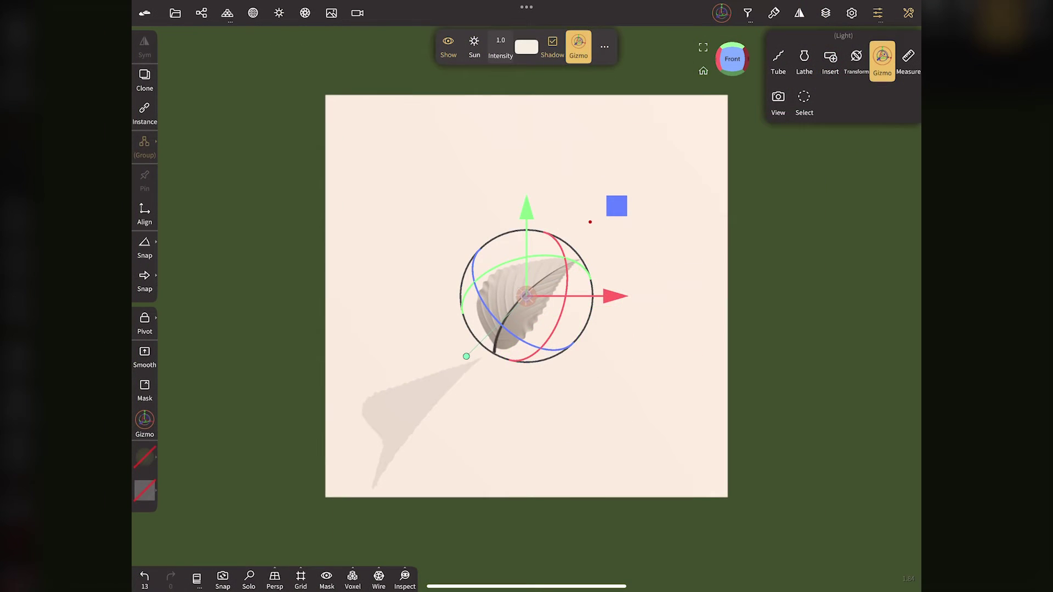
drag(526, 208, 526, 102)
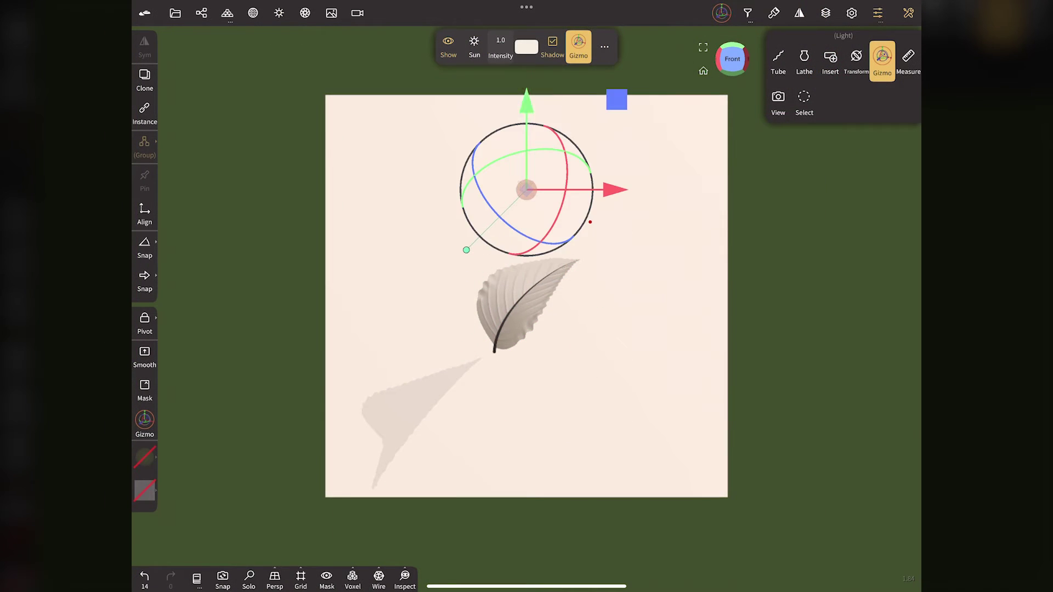
drag(614, 190, 537, 190)
drag(390, 250, 489, 253)
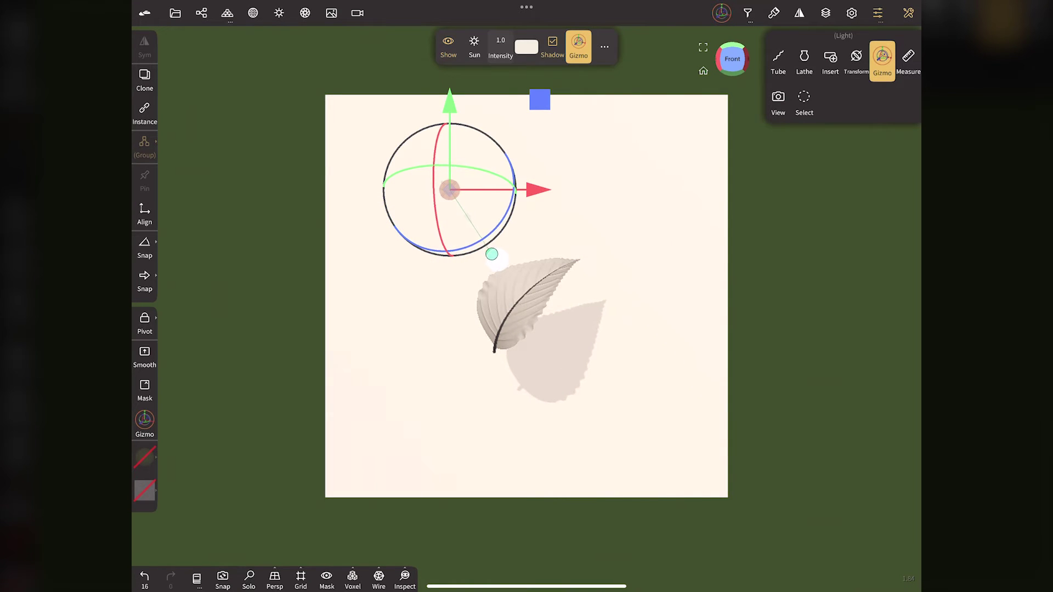
click(747, 59)
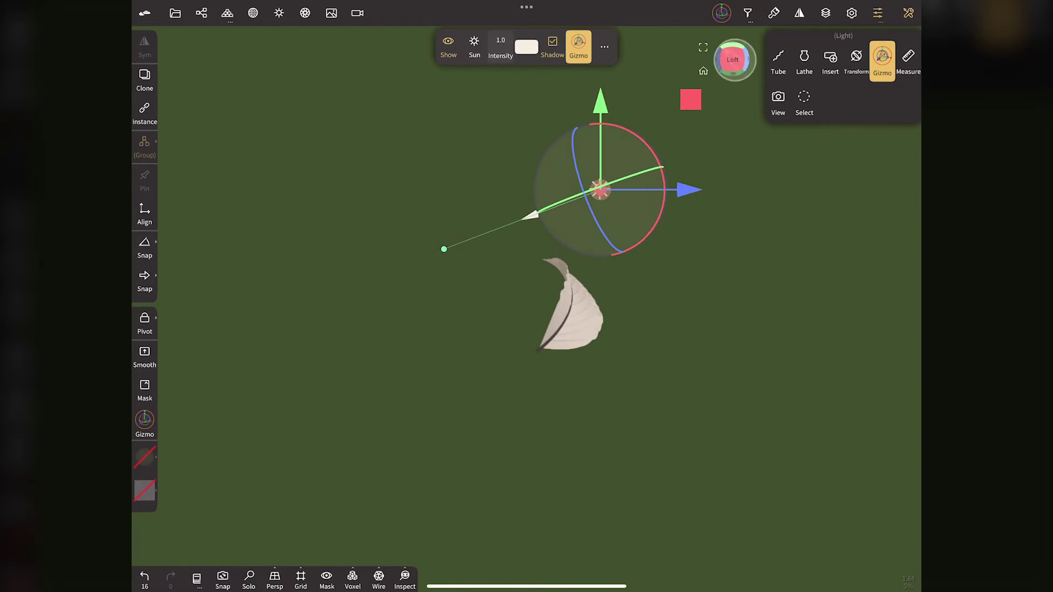
drag(686, 188, 809, 197)
drag(566, 249, 619, 289)
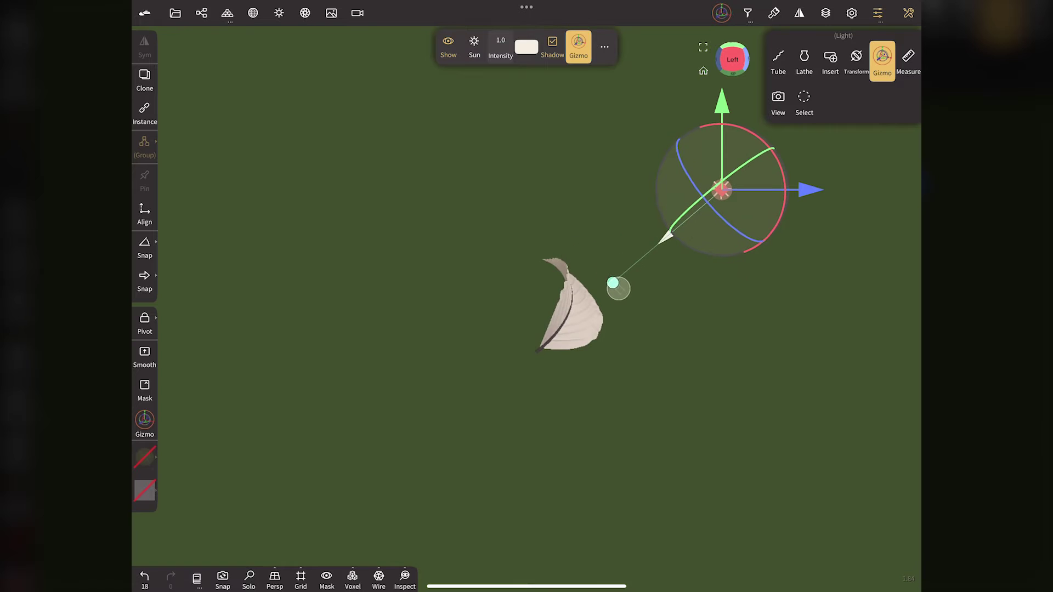
click(741, 60)
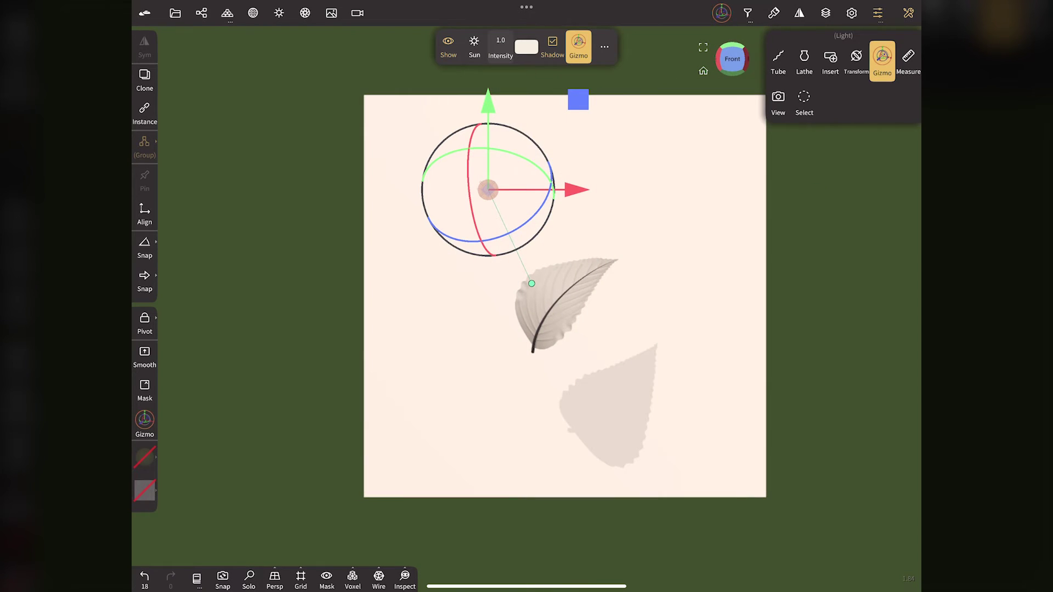
drag(573, 190, 566, 190)
drag(489, 109, 490, 93)
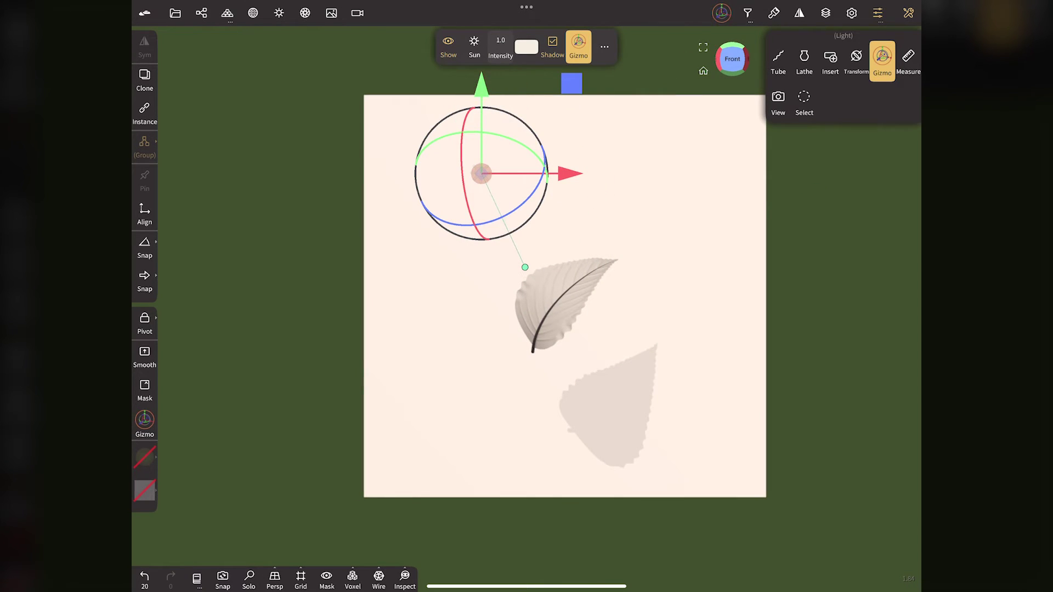
drag(570, 173, 790, 171)
- Lower the light and raise its target in side view, then enable soft shadows
click(747, 58)
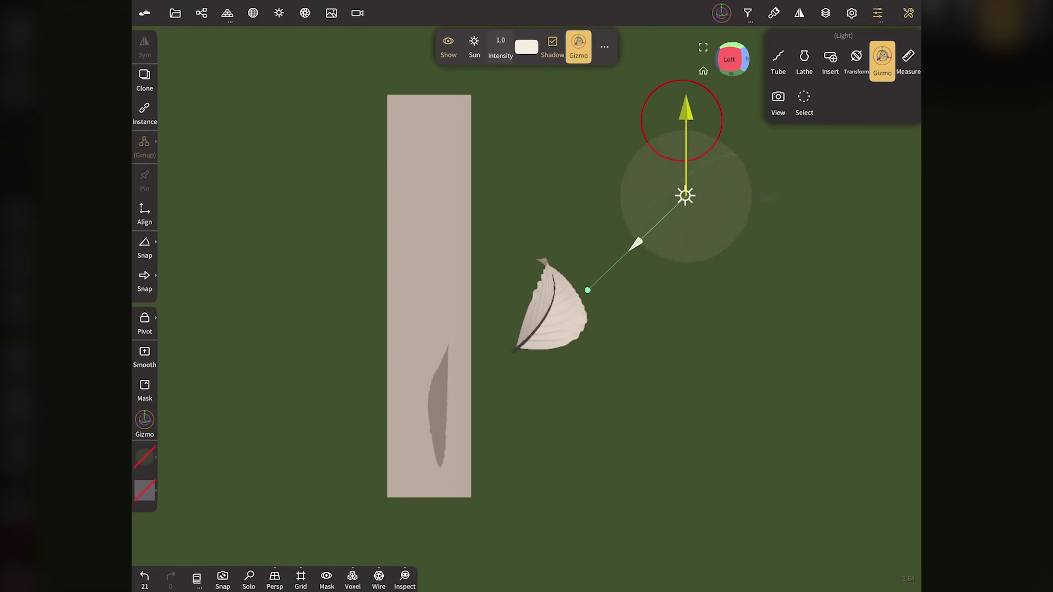
drag(682, 120, 682, 130)
drag(592, 298, 594, 278)
drag(688, 131, 690, 153)
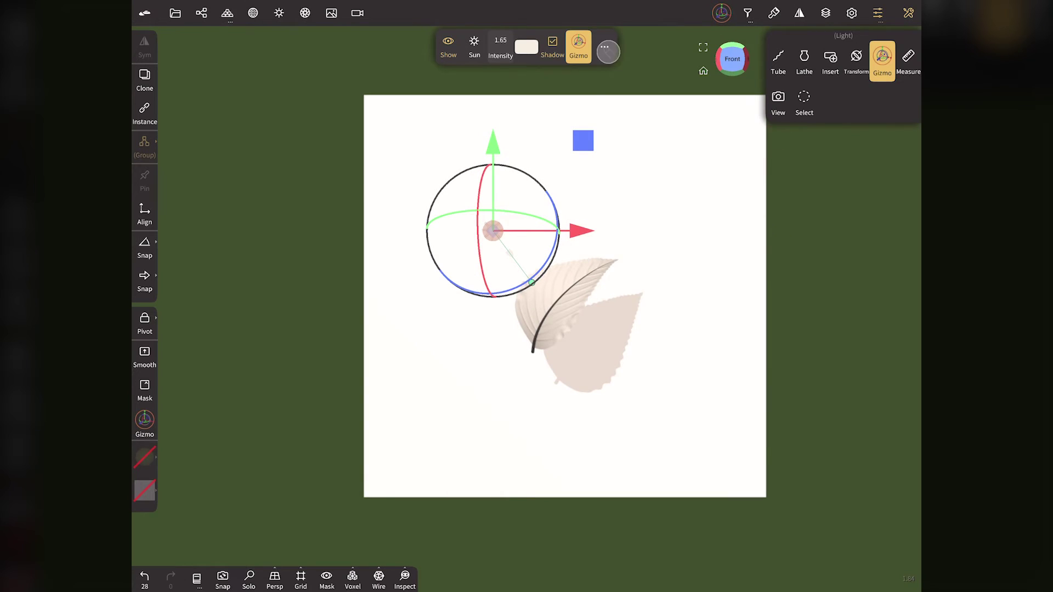
click(606, 49)
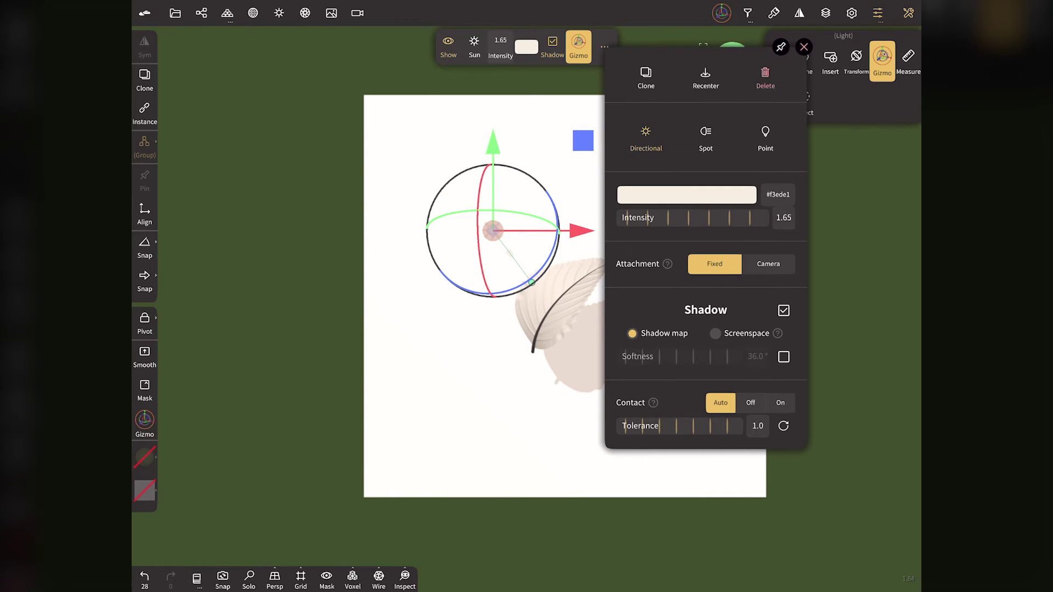
click(783, 357)
click(804, 47)
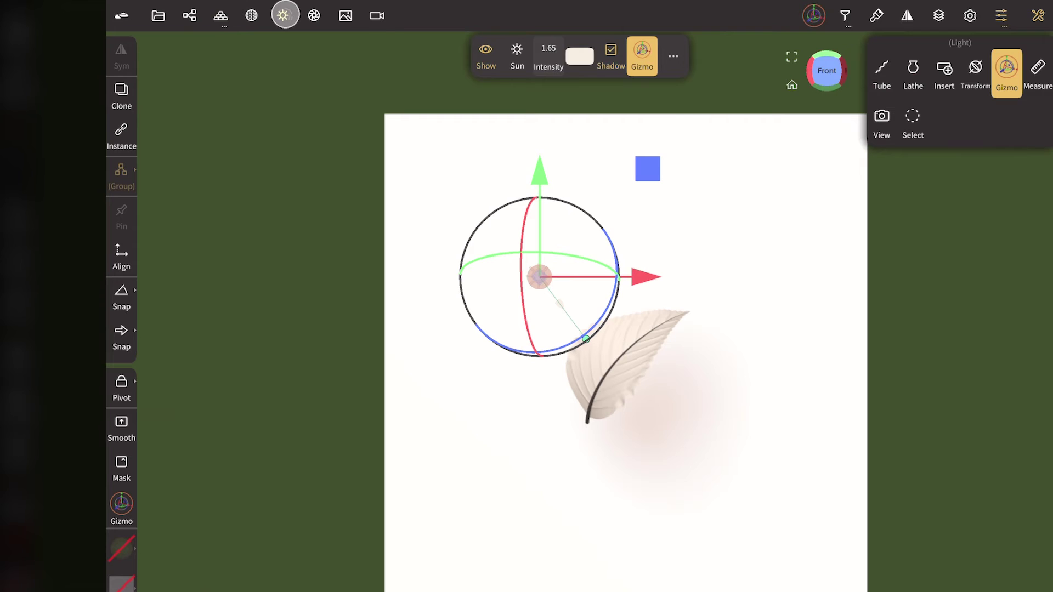
- Add a second spot light and dim its intensity from 7.51 to 2.25
click(283, 15)
click(264, 341)
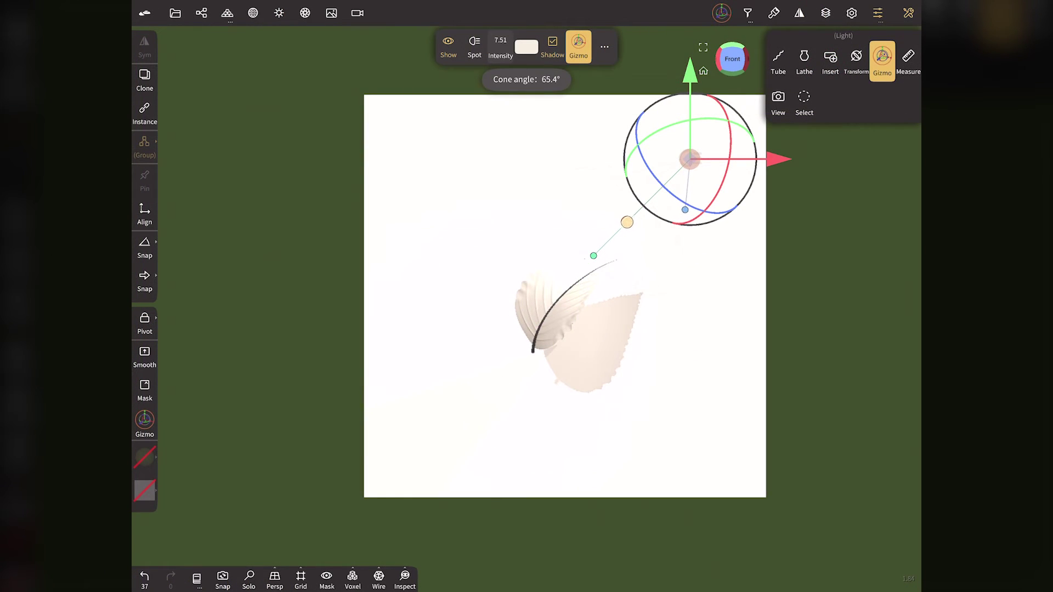
drag(500, 46, 478, 49)
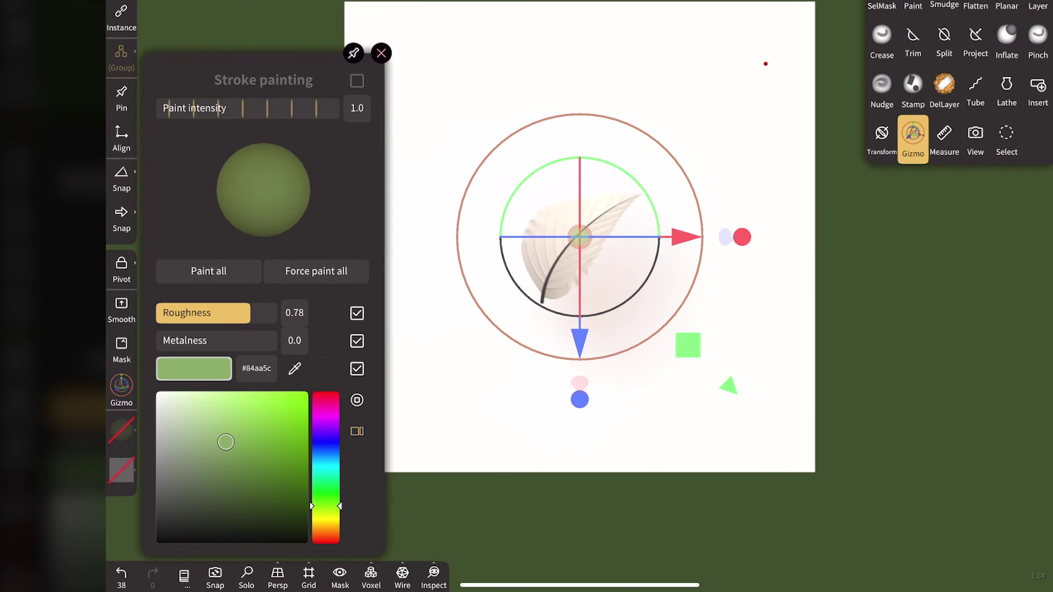
- Paint the ground plane deep green and the leaf light green (#8ecd6a)
drag(329, 506, 336, 504)
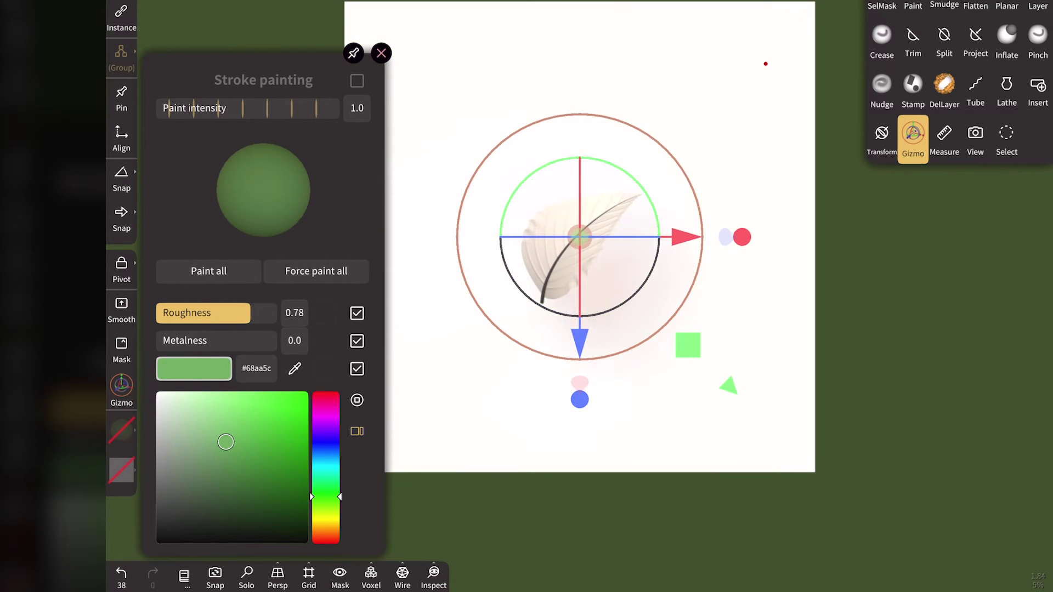
mouse_move(225, 442)
mouse_down()
mouse_move(222, 482)
mouse_move(218, 472)
mouse_move(230, 470)
mouse_move(221, 464)
mouse_up()
click(208, 271)
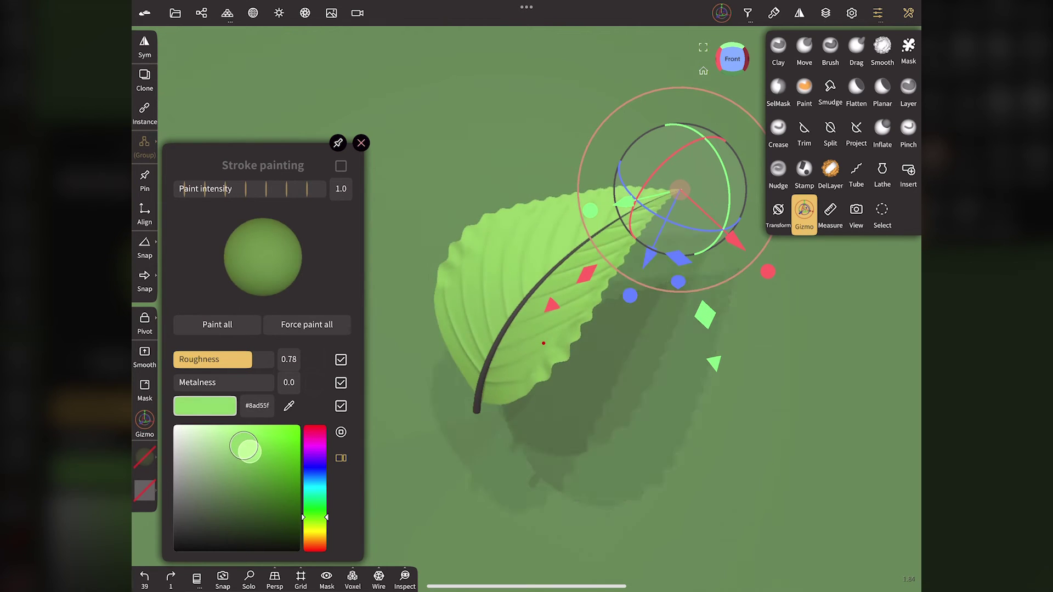
drag(248, 464, 235, 450)
click(190, 324)
- Paint the stem tube pale green (#c9f7af)
click(482, 404)
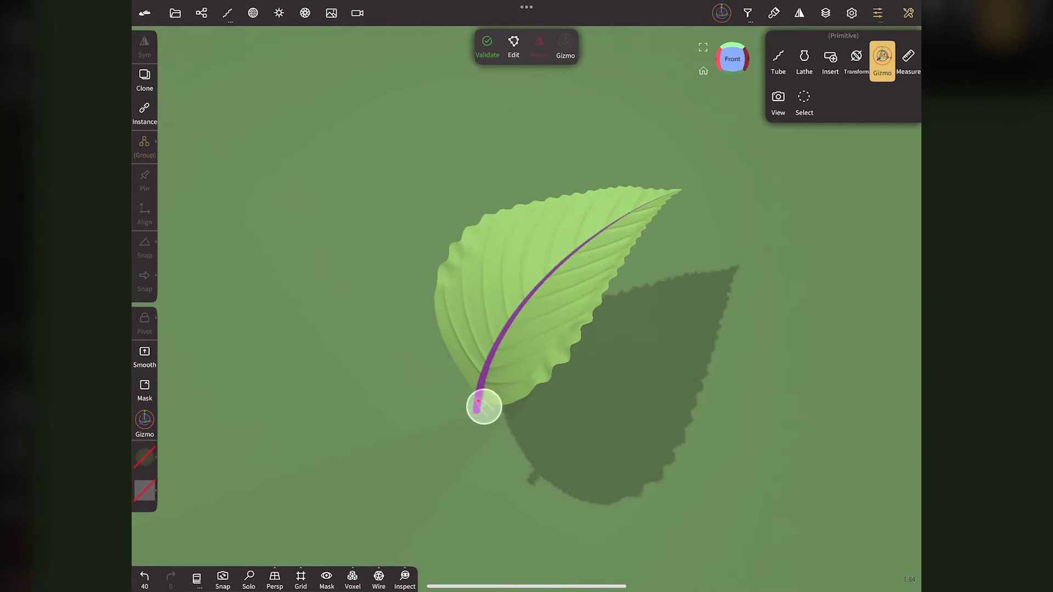
click(145, 458)
click(221, 433)
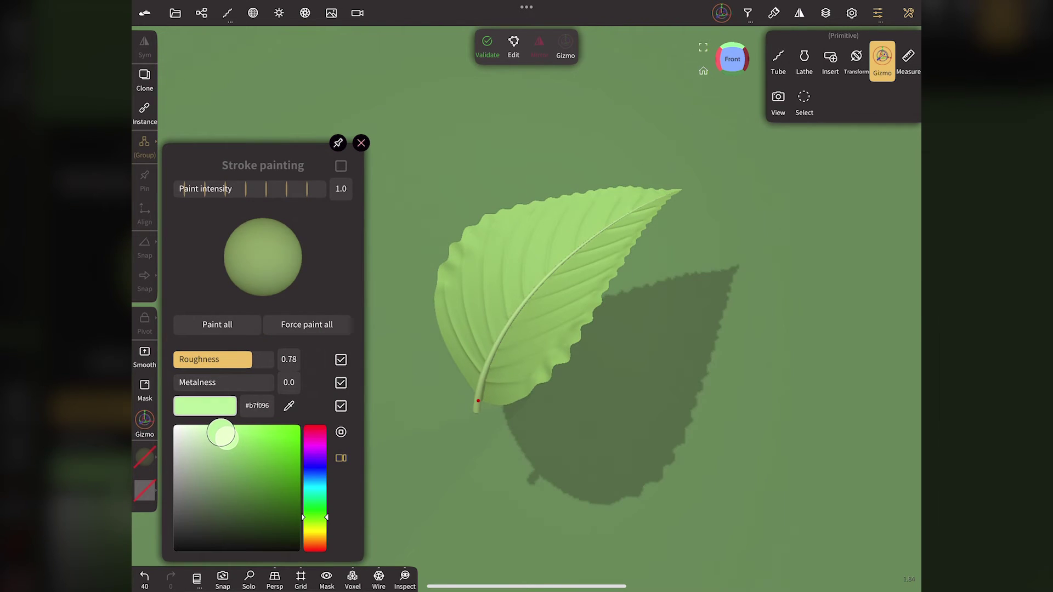
drag(215, 429, 210, 429)
click(209, 324)
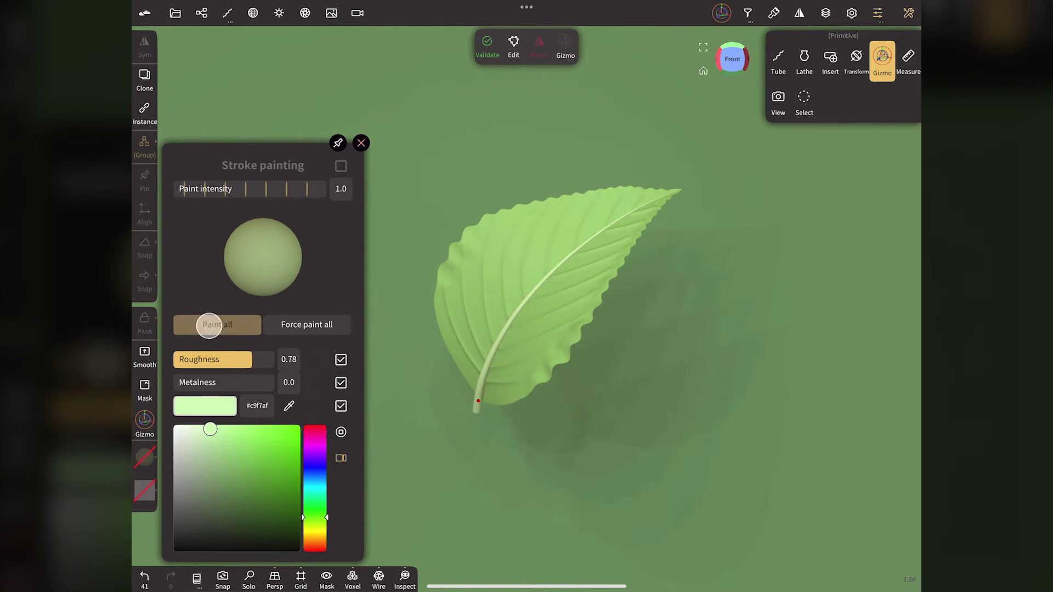
click(361, 143)
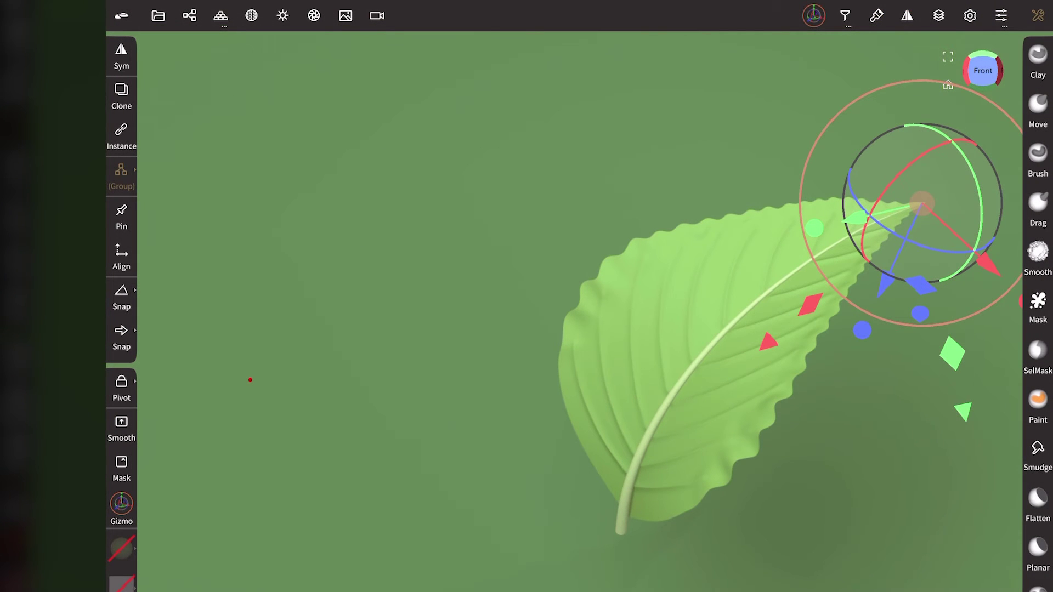
- Turn on post-processing with screen-space reflections enabled
click(313, 15)
click(356, 64)
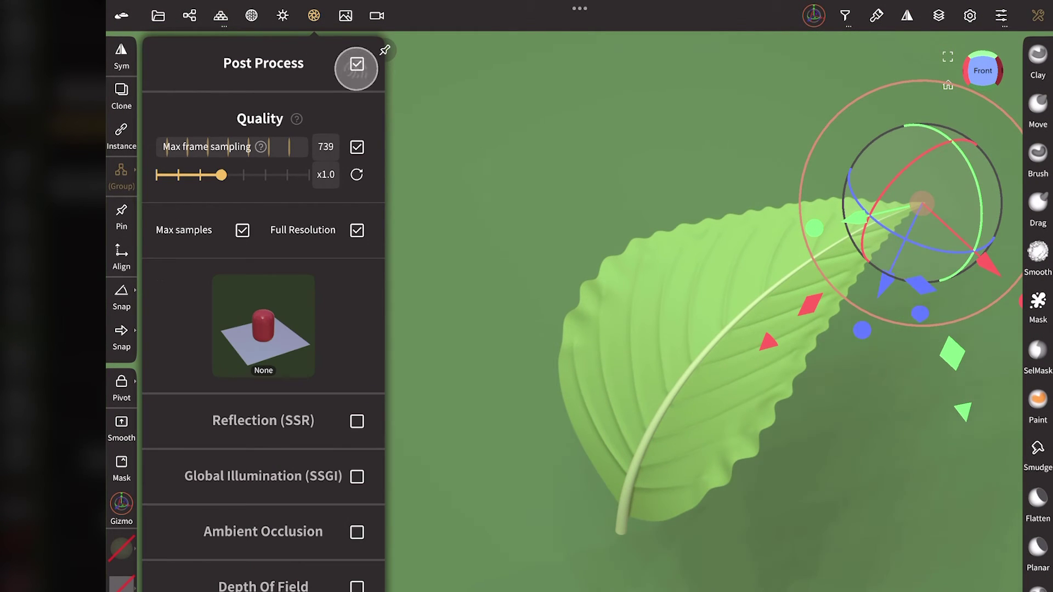
drag(196, 323, 186, 200)
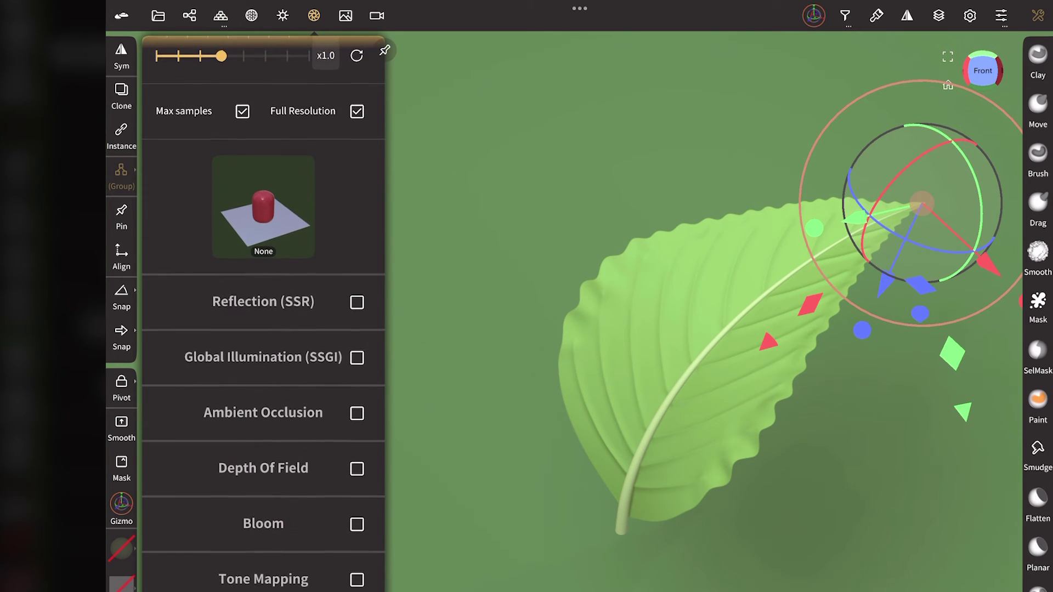
click(355, 306)
drag(181, 258, 177, 142)
drag(282, 327, 192, 355)
drag(263, 439, 263, 274)
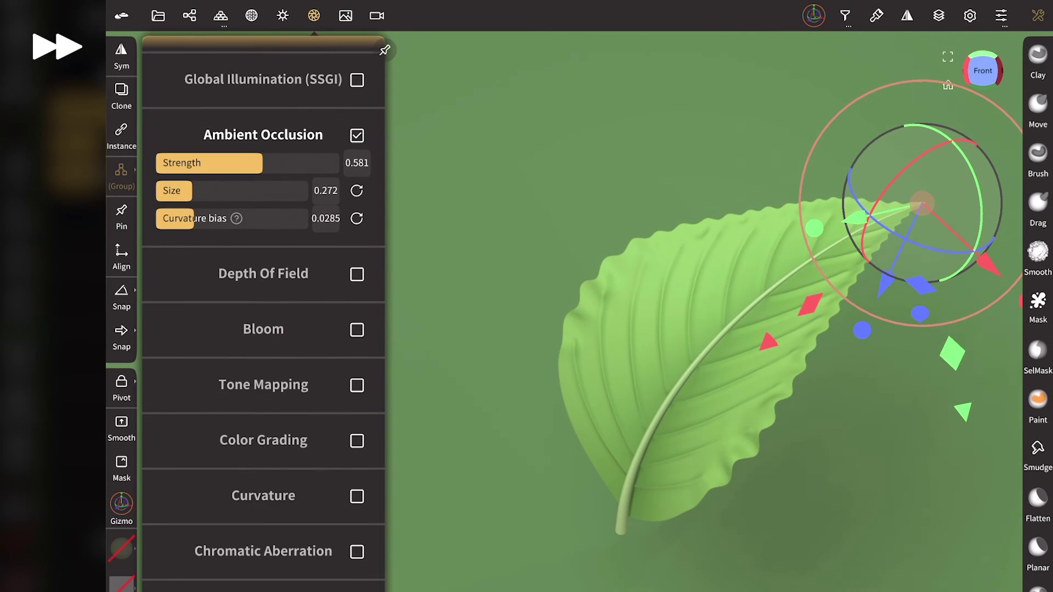
- Enable depth of field and tone mapping, fine-tuning tone-mapping exposure and contrast
click(356, 274)
drag(263, 384, 264, 251)
click(357, 337)
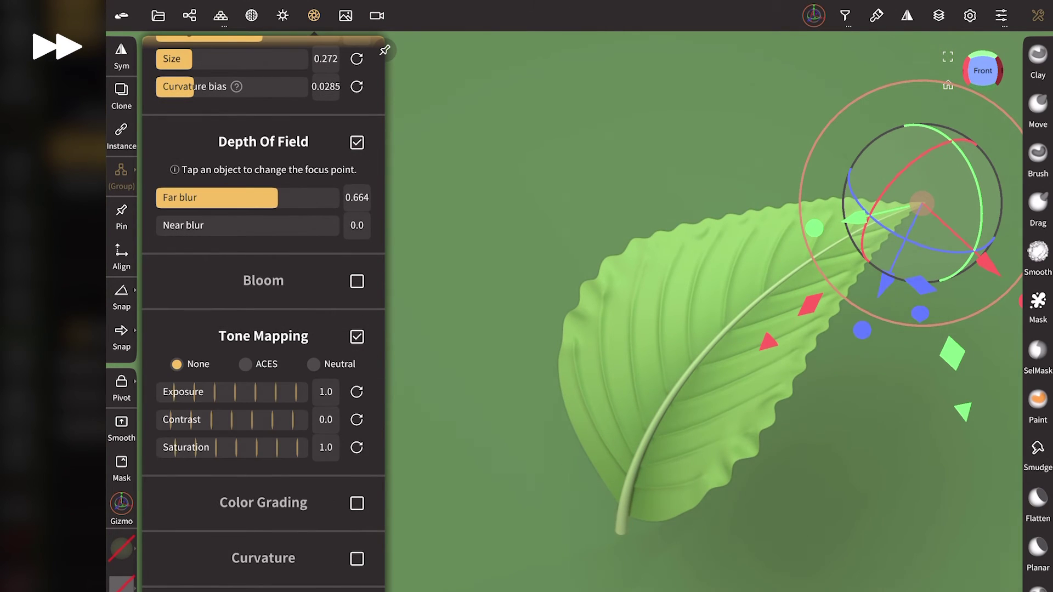
mouse_move(181, 391)
mouse_down()
mouse_move(204, 393)
mouse_move(193, 390)
mouse_move(202, 423)
mouse_move(238, 419)
mouse_move(192, 390)
mouse_up()
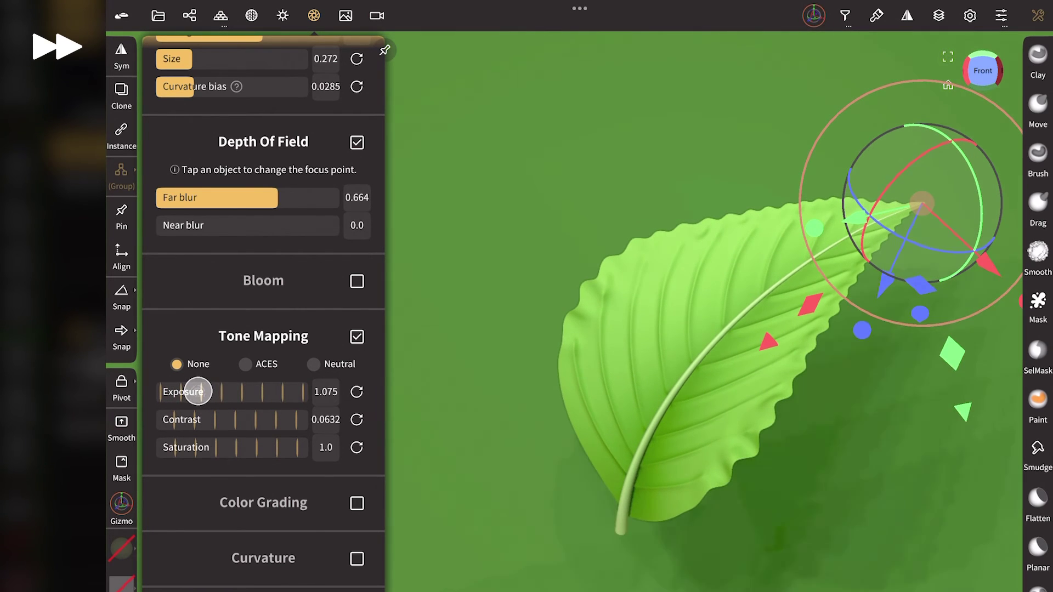
drag(259, 415, 234, 416)
- Enable Grain at about 0.494 and Sharpness at 0.421
drag(188, 311, 181, 110)
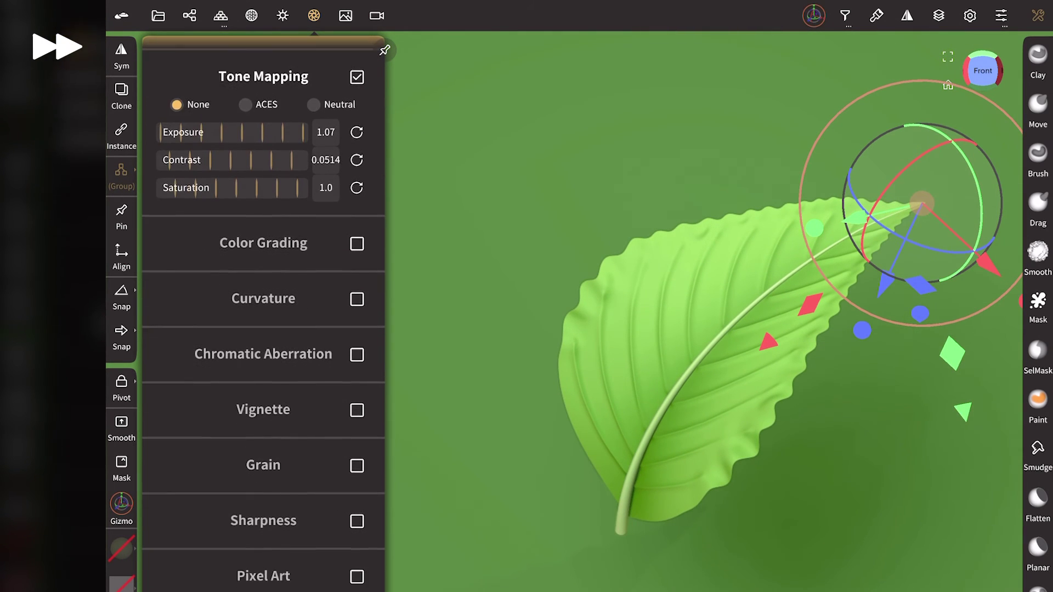
click(170, 170)
click(357, 369)
drag(214, 402, 313, 402)
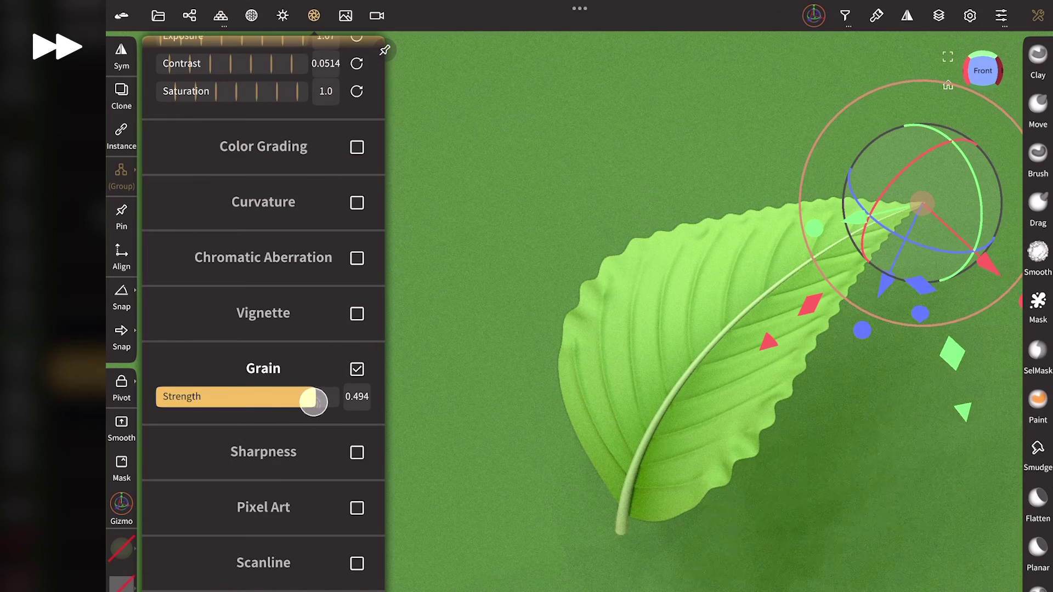
click(357, 453)
mouse_move(186, 480)
mouse_down()
mouse_move(225, 480)
mouse_move(198, 470)
mouse_move(225, 479)
mouse_up()
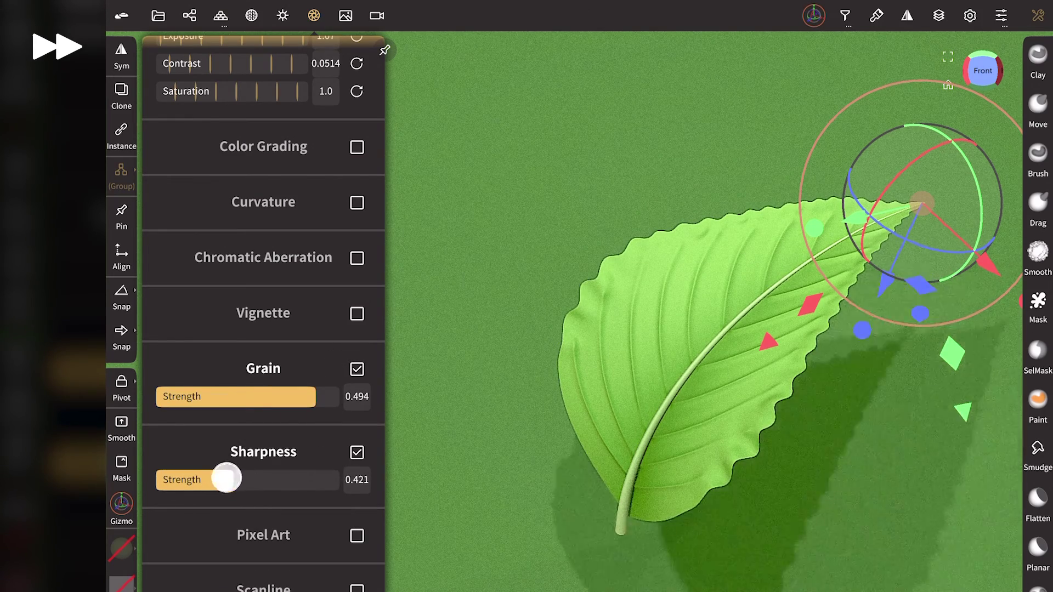
- Lower ambient occlusion strength to 0.392 and reduce its curvature bias
scroll(263, 274, up, 10)
scroll(263, 274, up, 3)
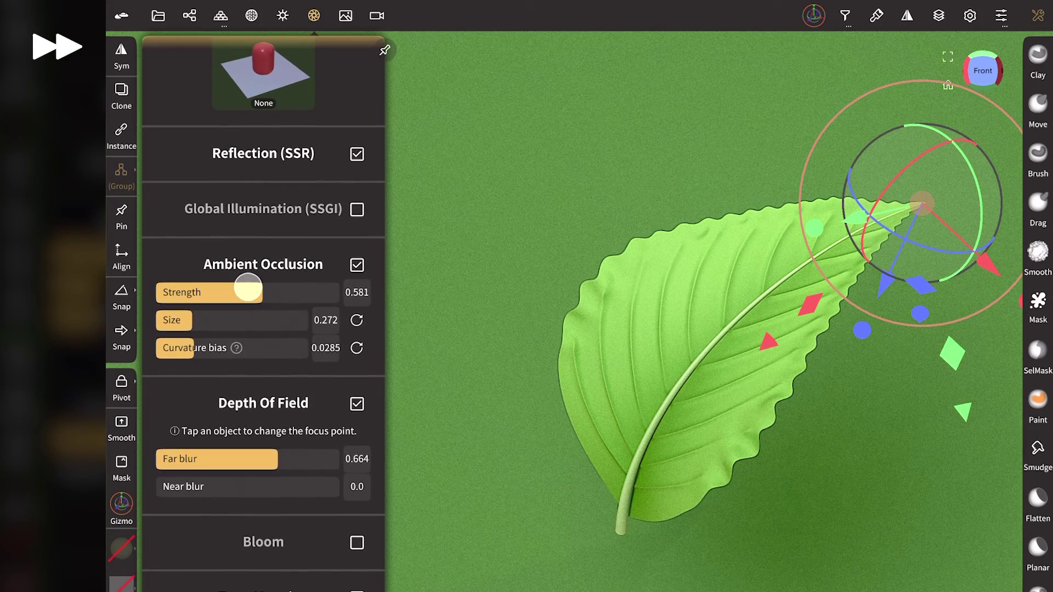
drag(235, 297, 214, 296)
drag(201, 348, 174, 350)
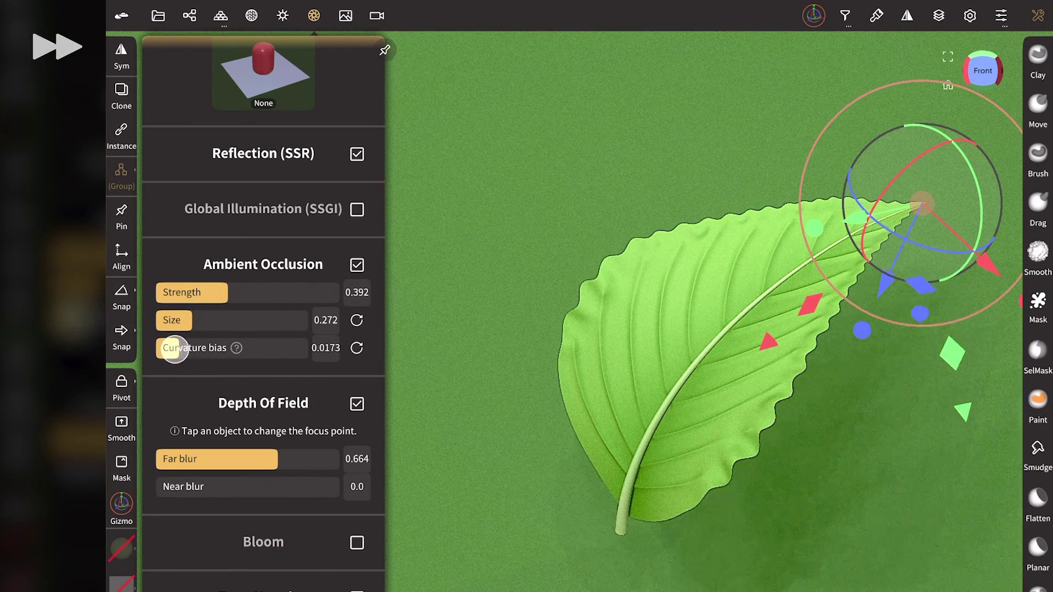
click(250, 379)
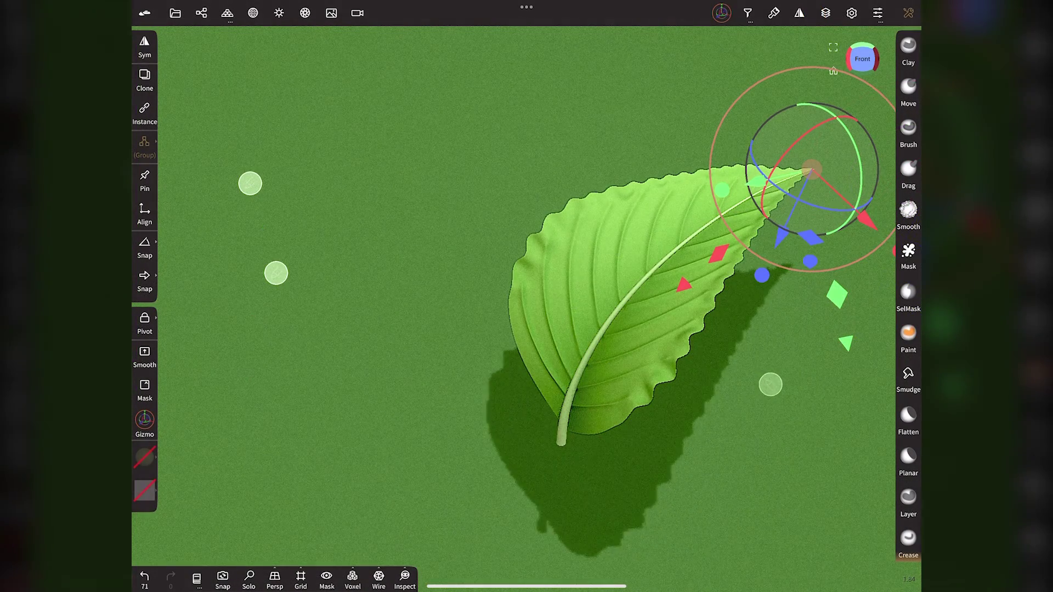
- Reposition the light with the gizmo and toggle the sun light off and on
mouse_move(770, 385)
mouse_down()
mouse_move(760, 389)
mouse_move(782, 388)
mouse_up()
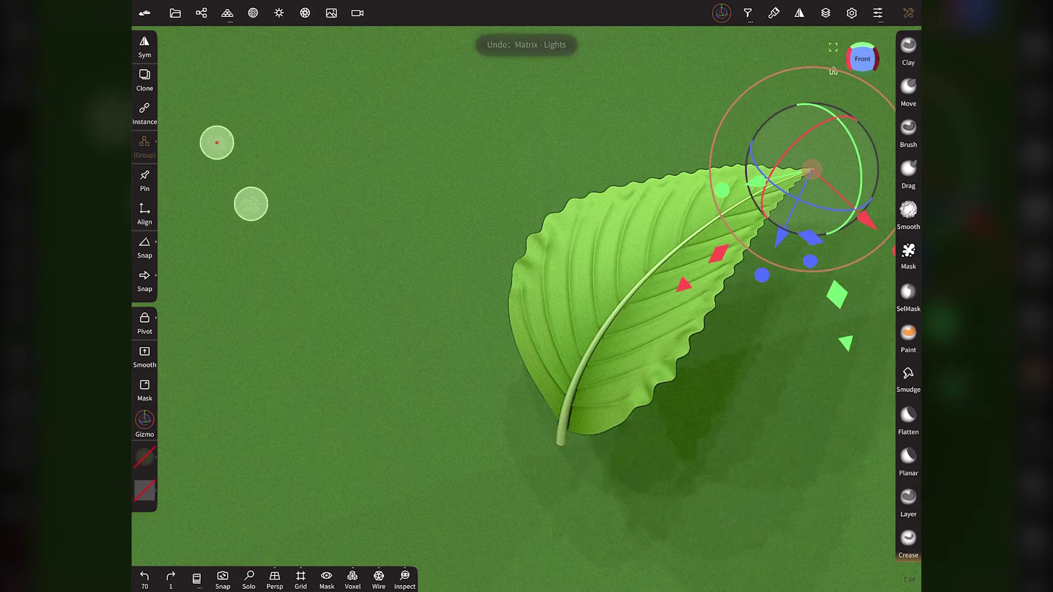
mouse_move(744, 357)
mouse_down()
mouse_move(733, 362)
mouse_move(841, 347)
mouse_up()
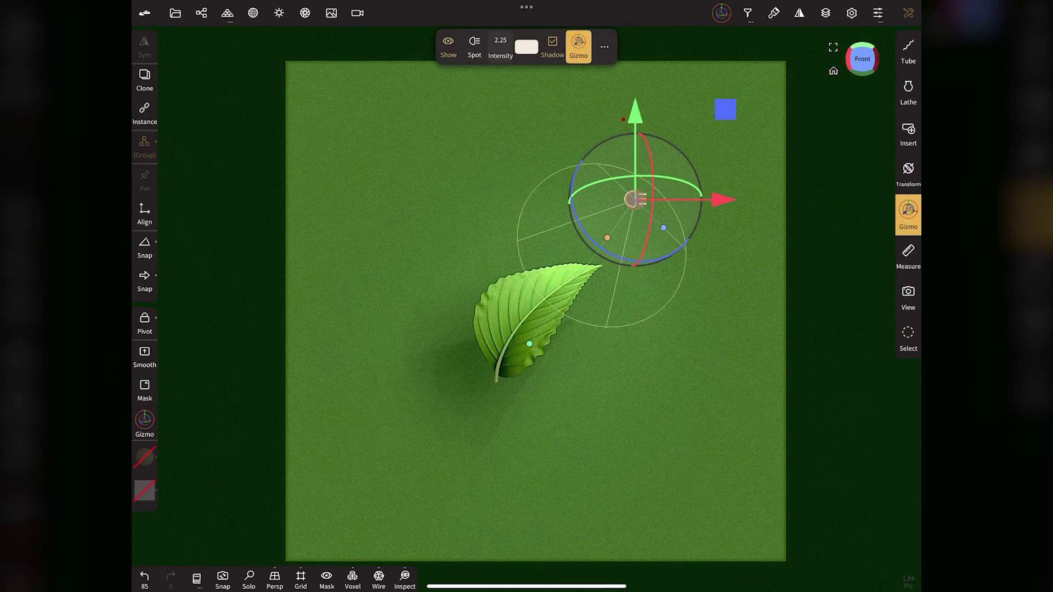
click(279, 13)
click(284, 250)
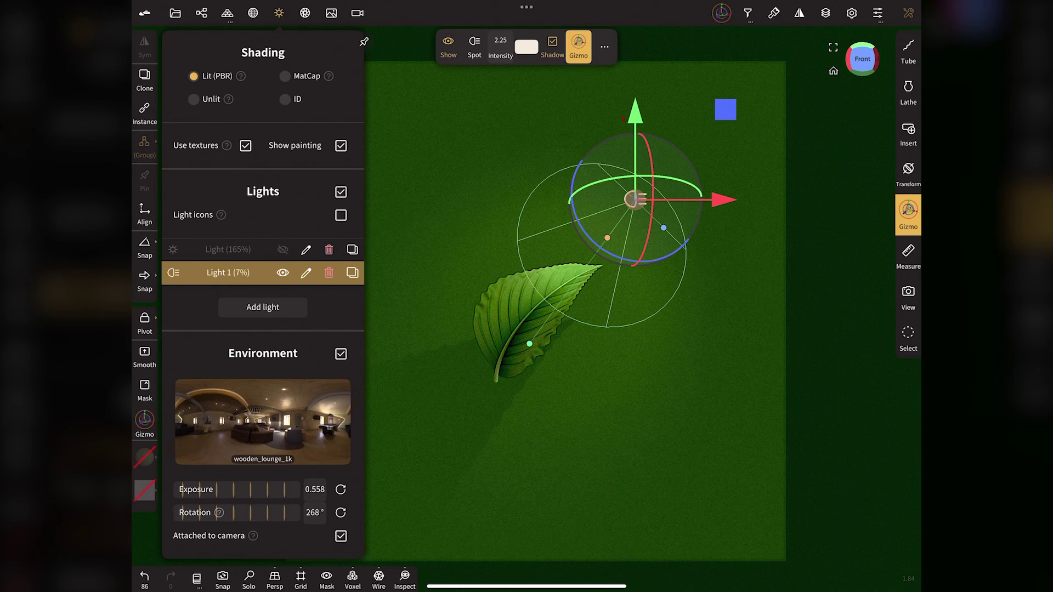
click(247, 252)
click(278, 12)
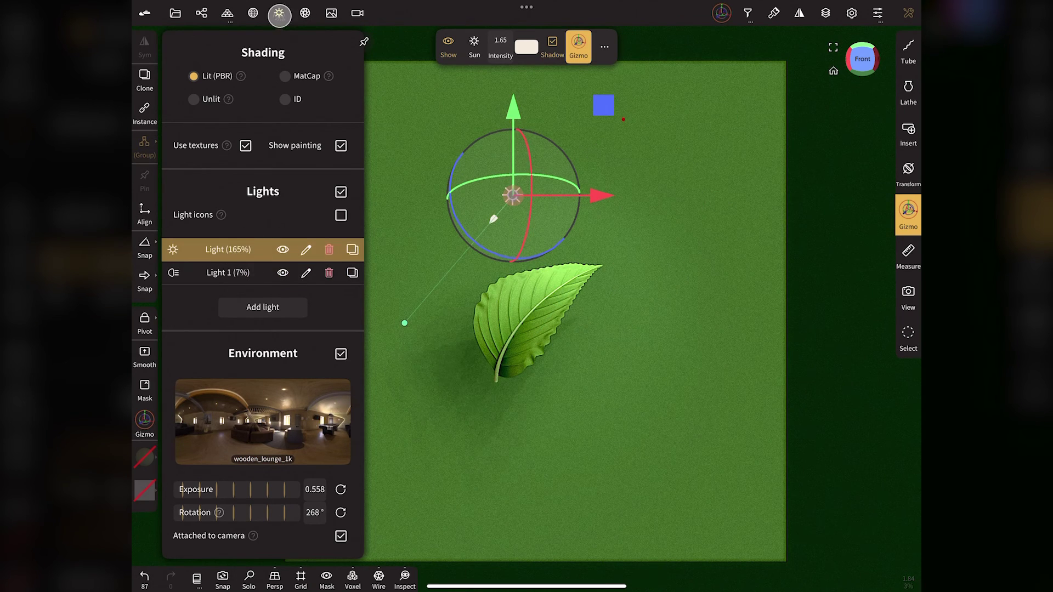
- Aim the sun light at the leaf, then undo the last two light moves
mouse_move(405, 323)
mouse_down()
mouse_move(547, 315)
mouse_move(607, 296)
mouse_move(633, 361)
mouse_move(618, 240)
mouse_move(663, 388)
mouse_move(603, 468)
mouse_move(460, 452)
mouse_move(387, 421)
mouse_up()
key(ctrl+z)
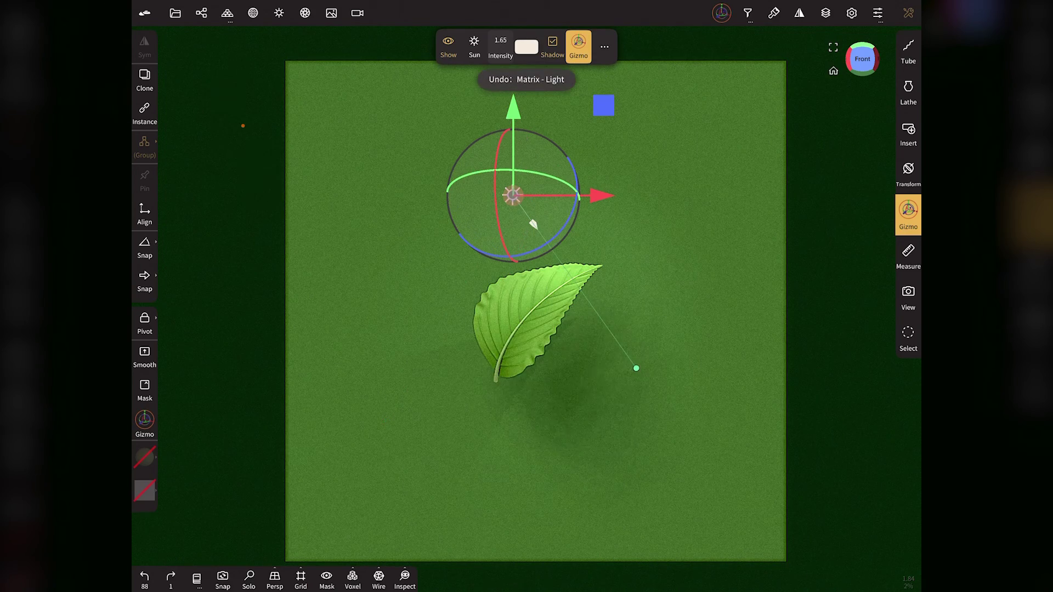
key(ctrl+z)
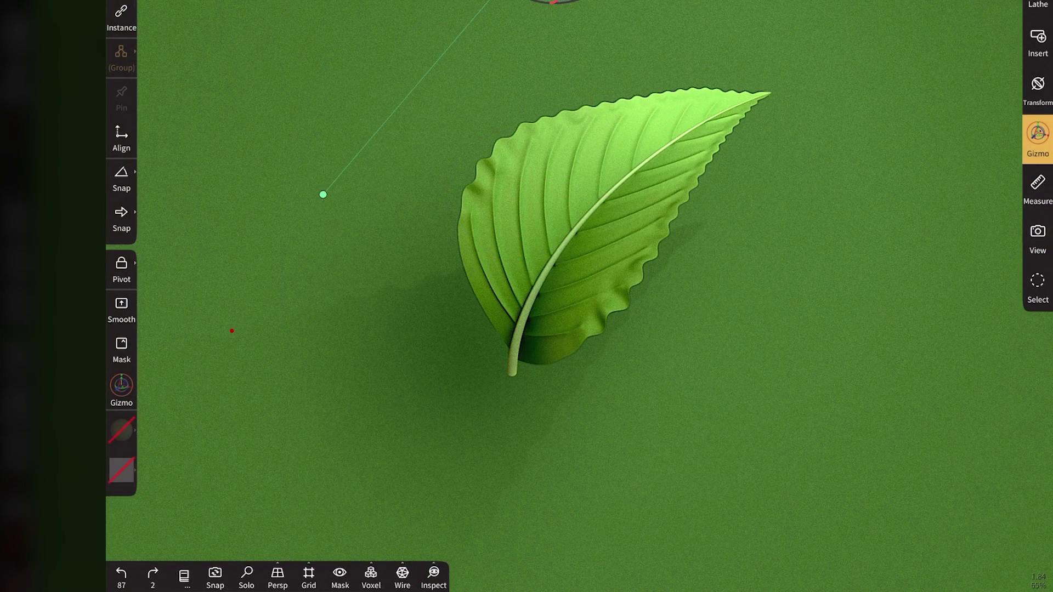
- Paint the whole stem a brighter, more saturated pale green (#c1ff9d)
click(514, 349)
click(121, 430)
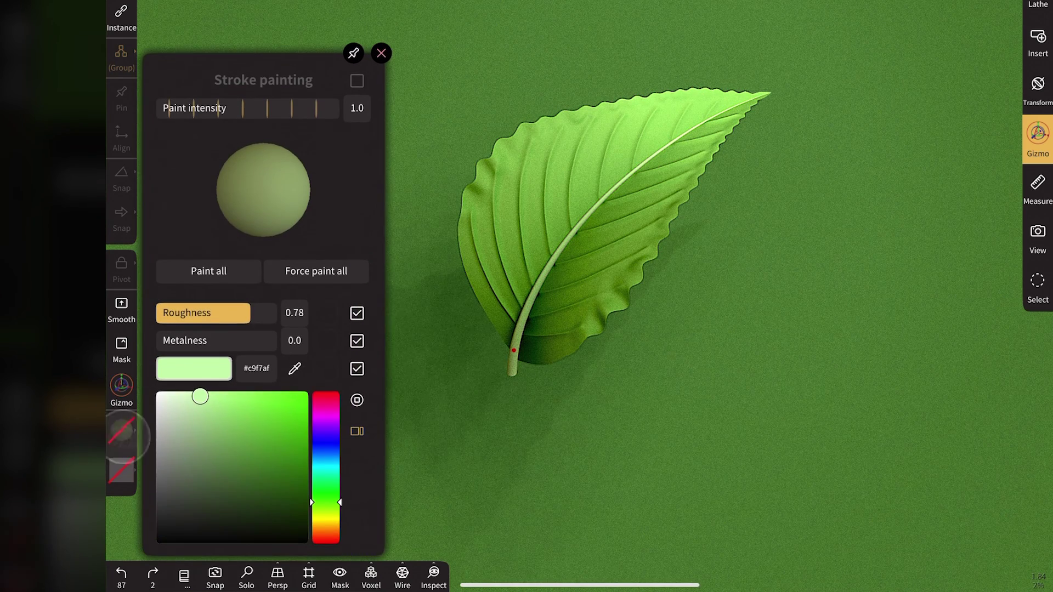
drag(201, 396, 219, 390)
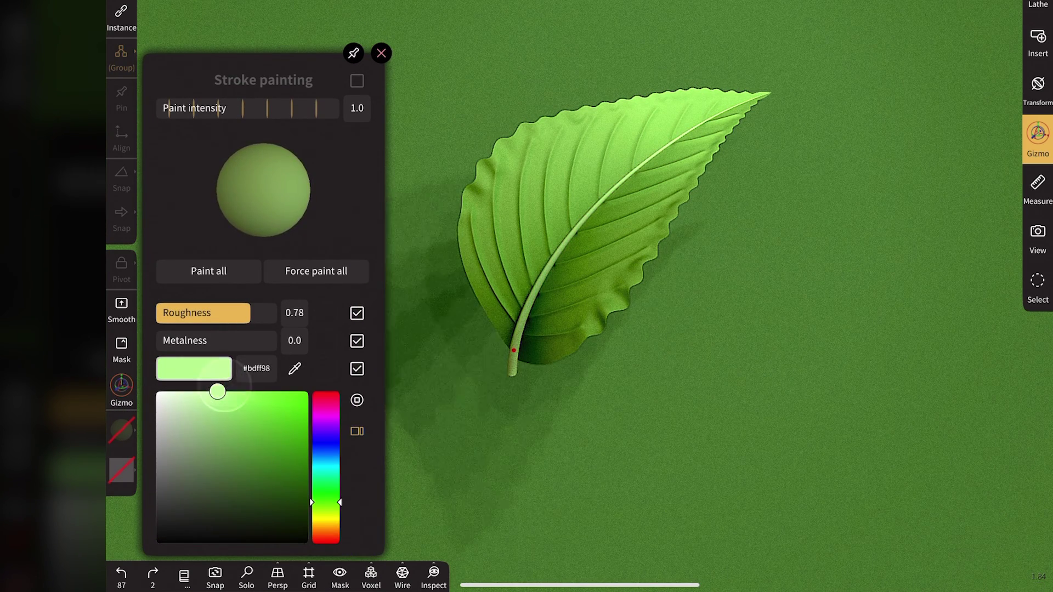
mouse_move(242, 430)
mouse_down()
mouse_move(231, 391)
mouse_move(215, 391)
mouse_up()
click(198, 275)
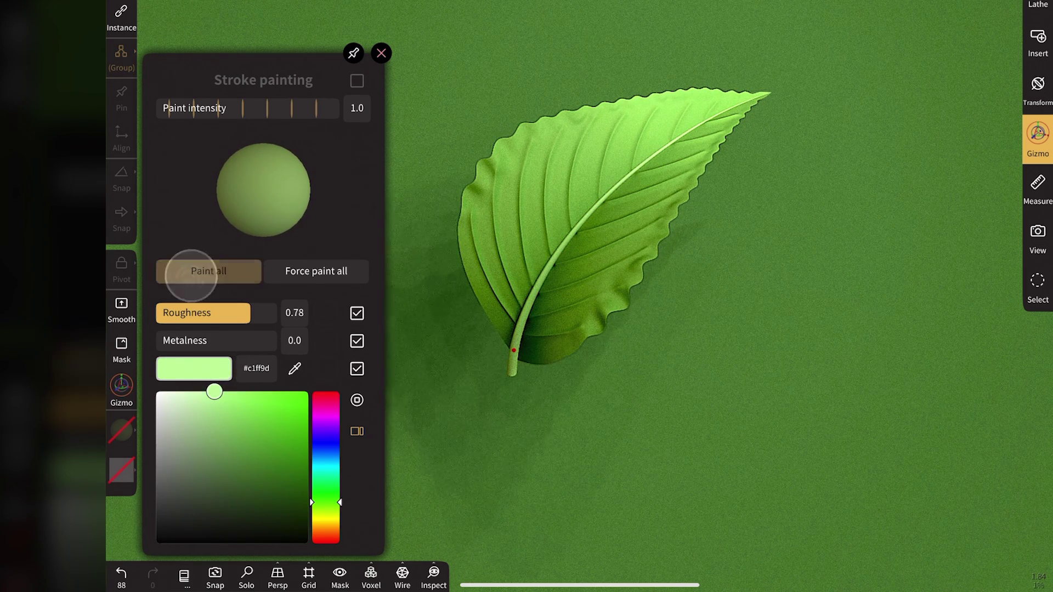
- Try different leaf-blade greens, settling on #9cee70 in the paint colour
click(600, 282)
click(121, 431)
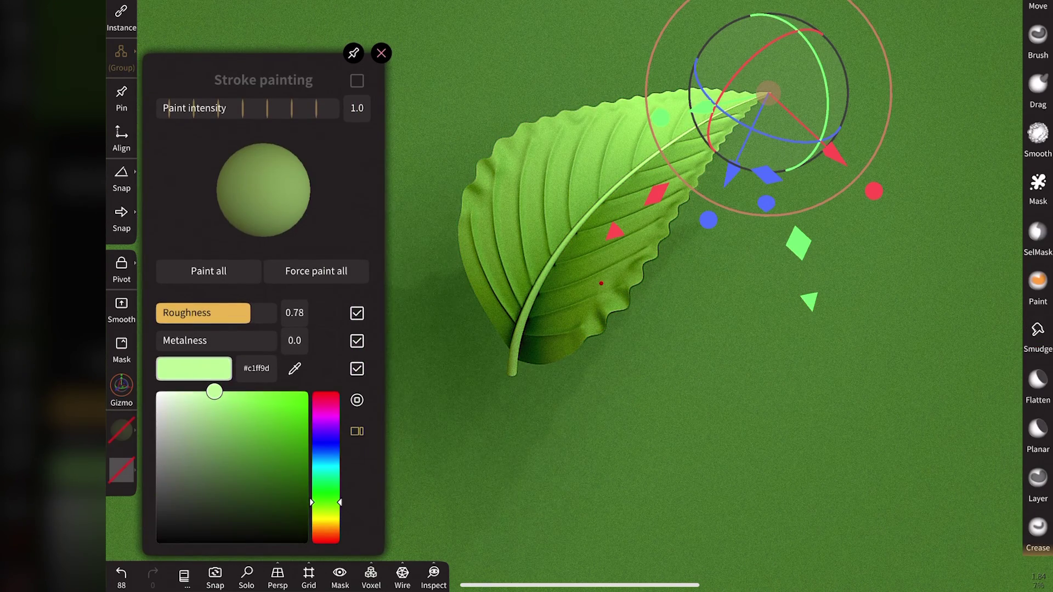
mouse_move(214, 391)
mouse_down()
mouse_move(204, 410)
mouse_move(226, 412)
mouse_up()
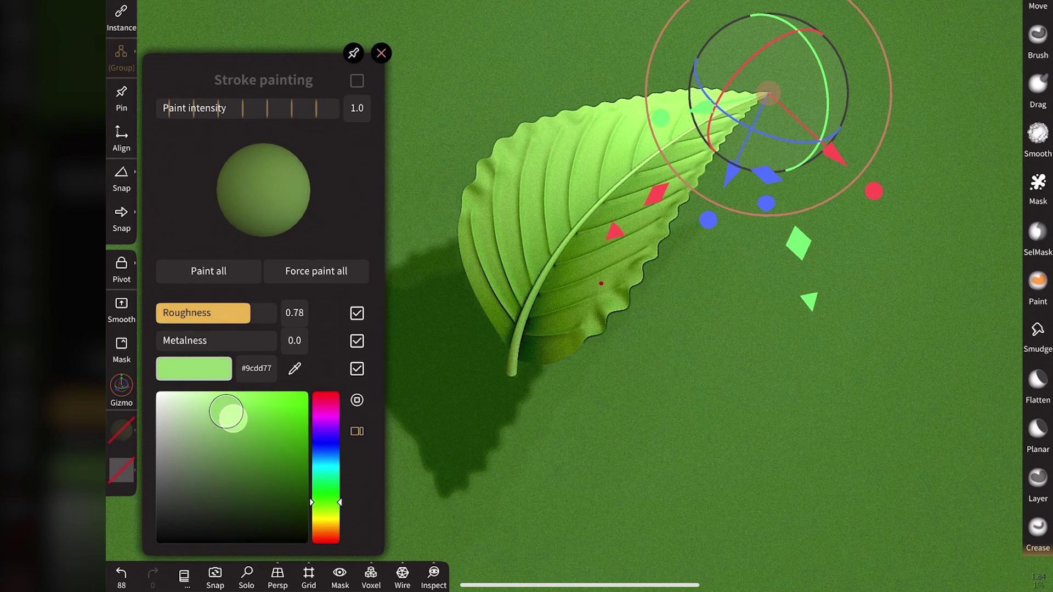
drag(226, 411, 225, 401)
mouse_move(333, 504)
mouse_down()
mouse_move(334, 513)
mouse_move(333, 501)
mouse_up()
drag(225, 402, 237, 402)
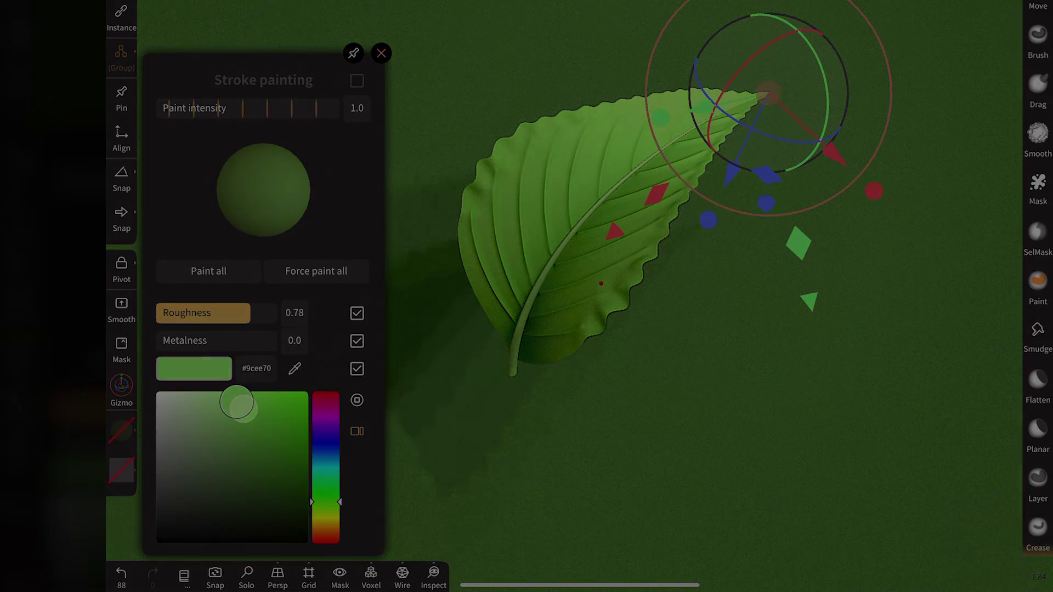